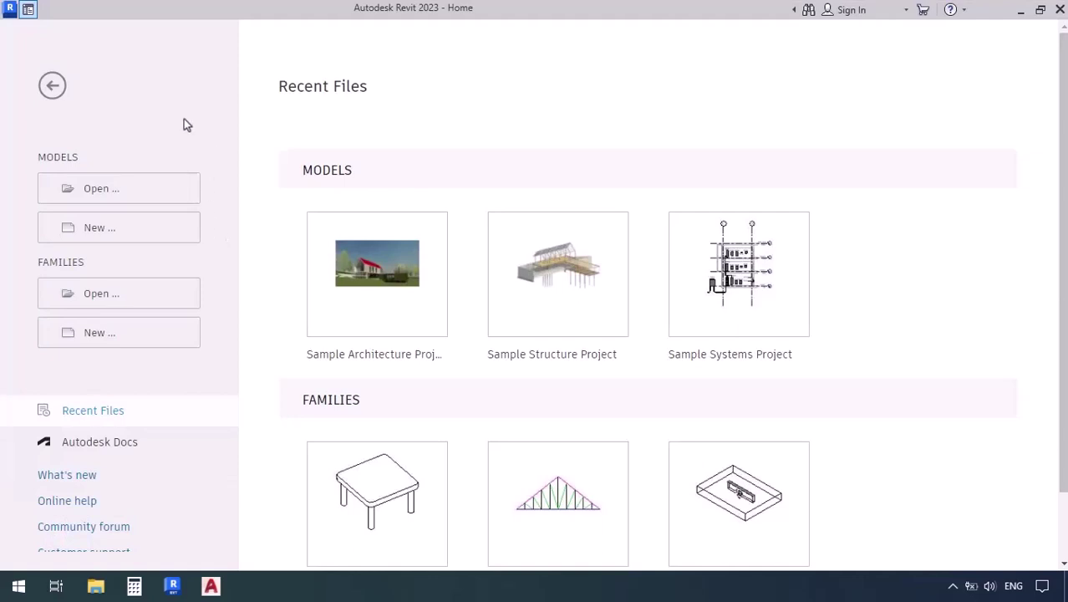
Start a new project and browse for its template in the English template folder
click(81, 235)
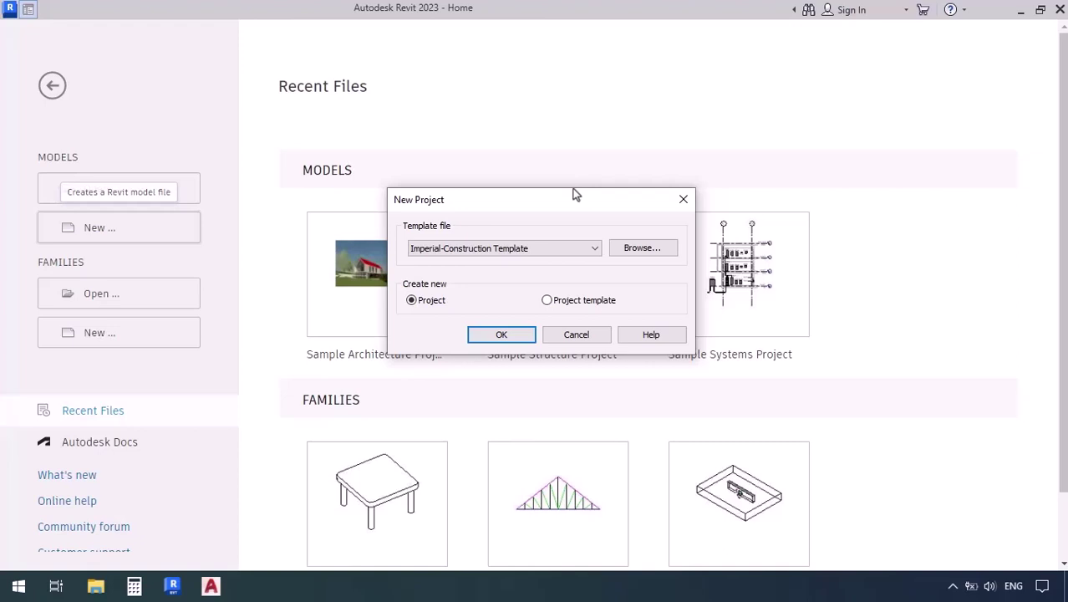
click(641, 254)
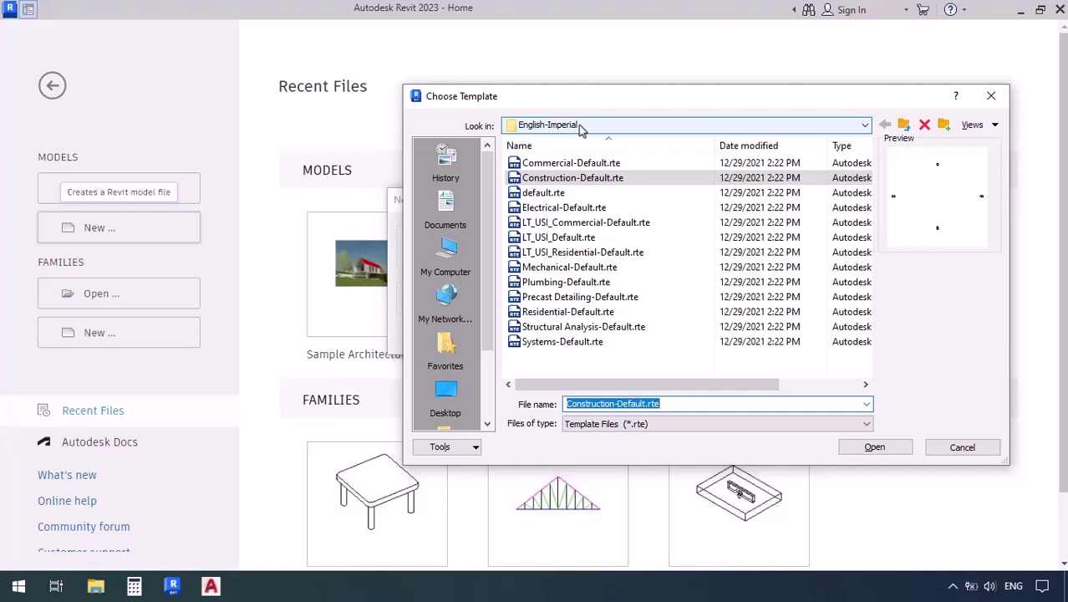
click(903, 125)
double_click(536, 199)
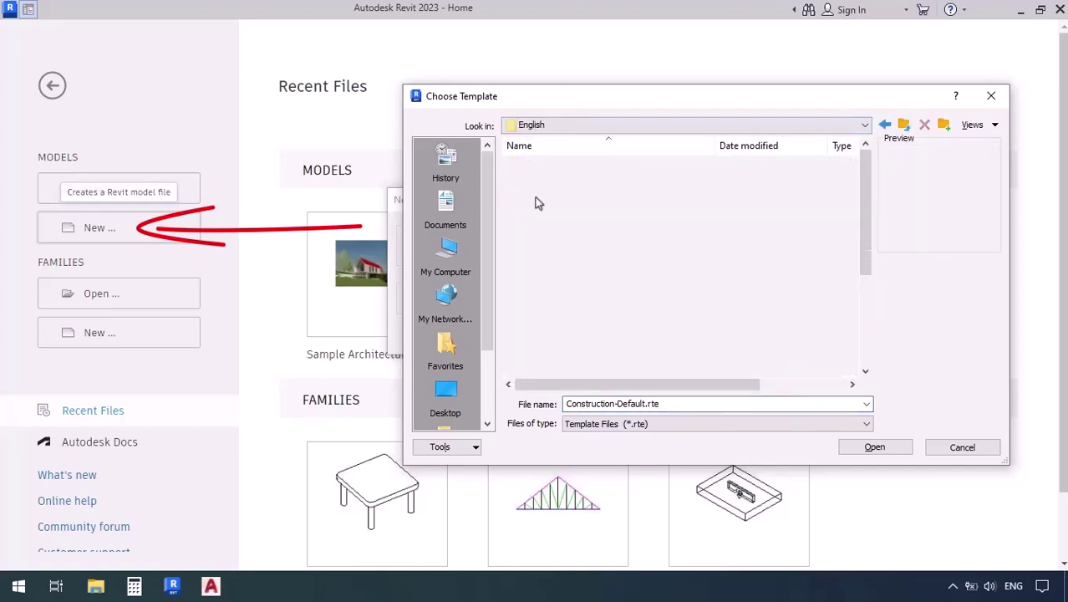
scroll(620, 350, down, 1)
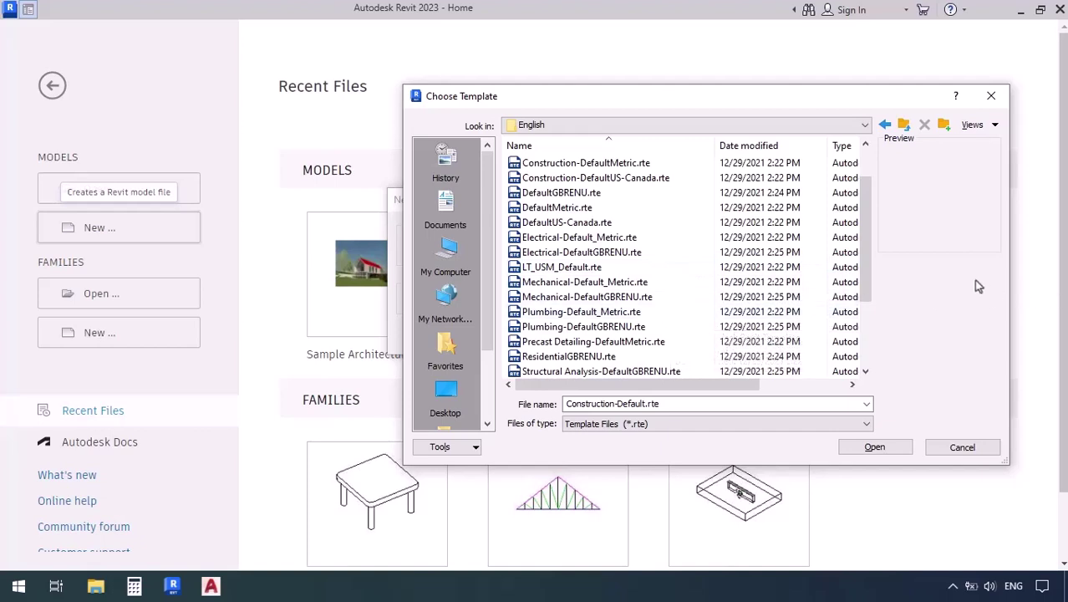
Look through the English templates, highlighting Mechanical-Default_Metric, Plumbing-Default_Metric, Electrical-Default_Metric and Systems-Default_Metric in turn
click(519, 285)
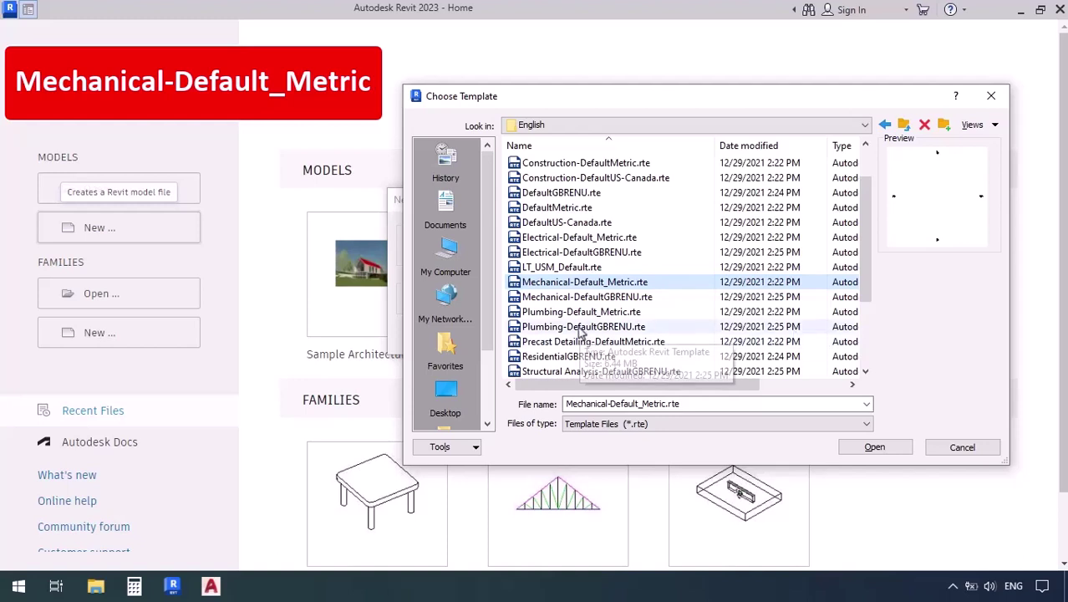
click(572, 315)
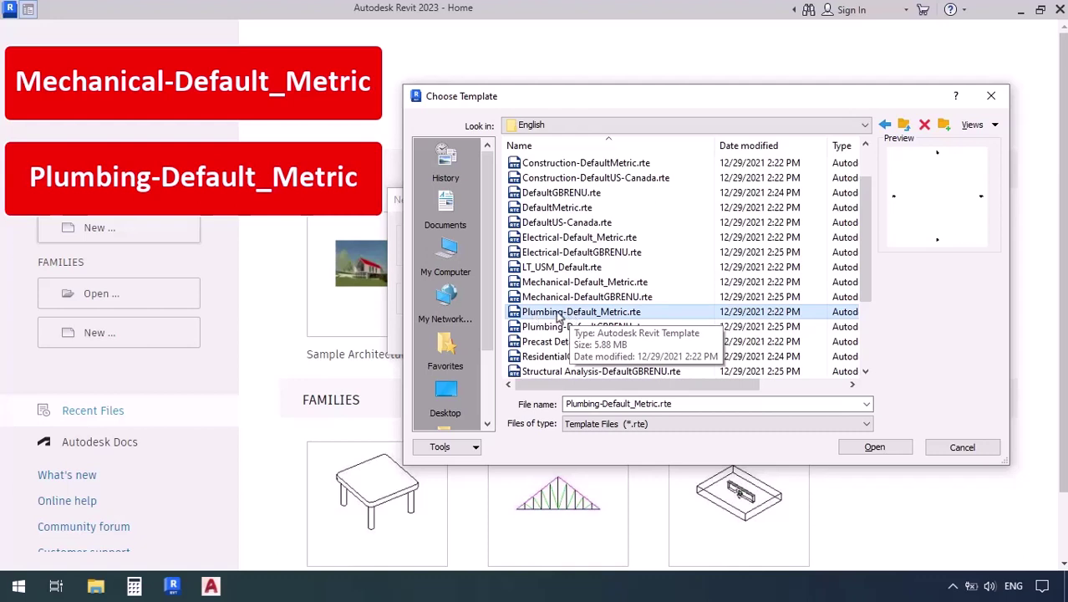
scroll(784, 316, down, 2)
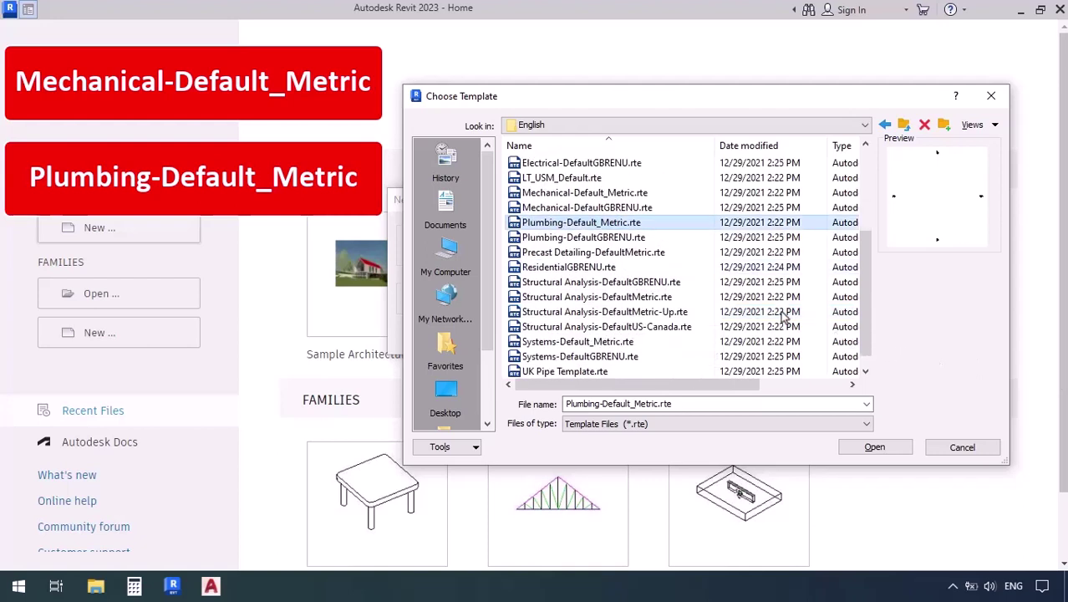
scroll(784, 316, down, 1)
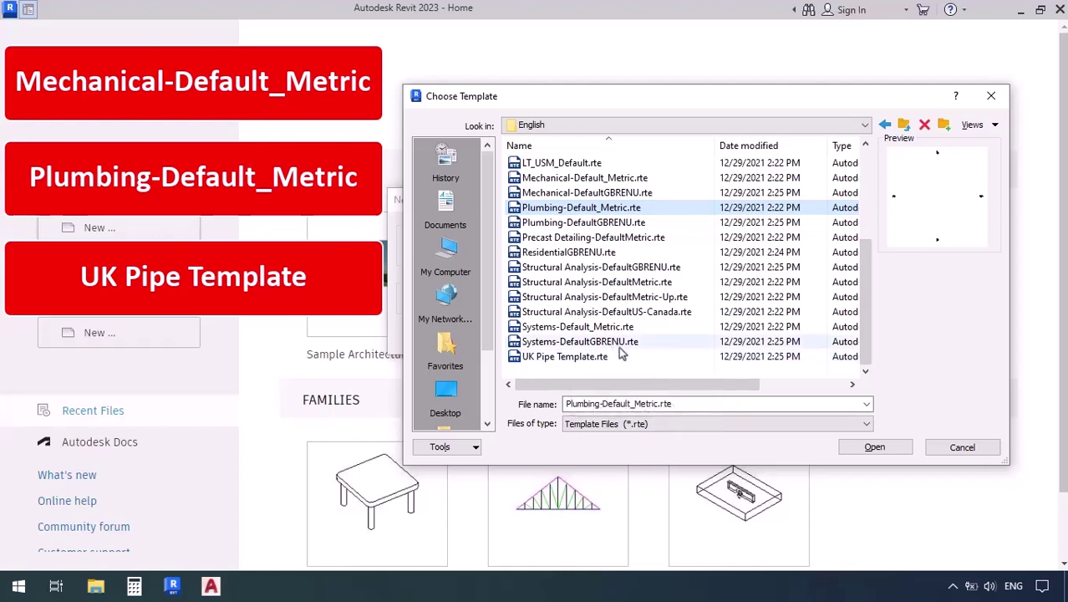
scroll(637, 367, up, 1)
scroll(637, 368, up, 2)
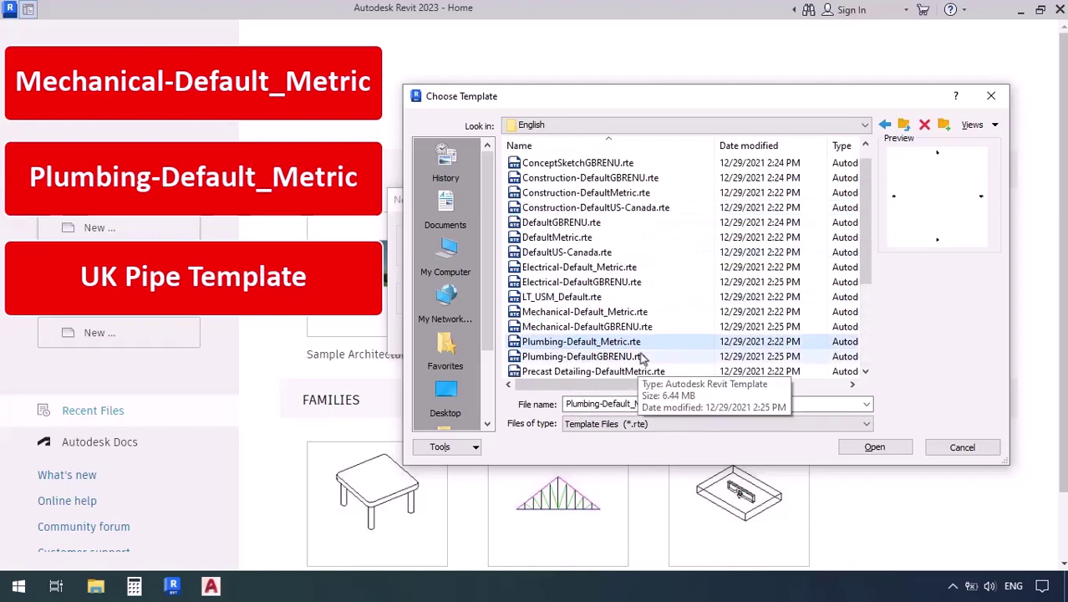
click(552, 268)
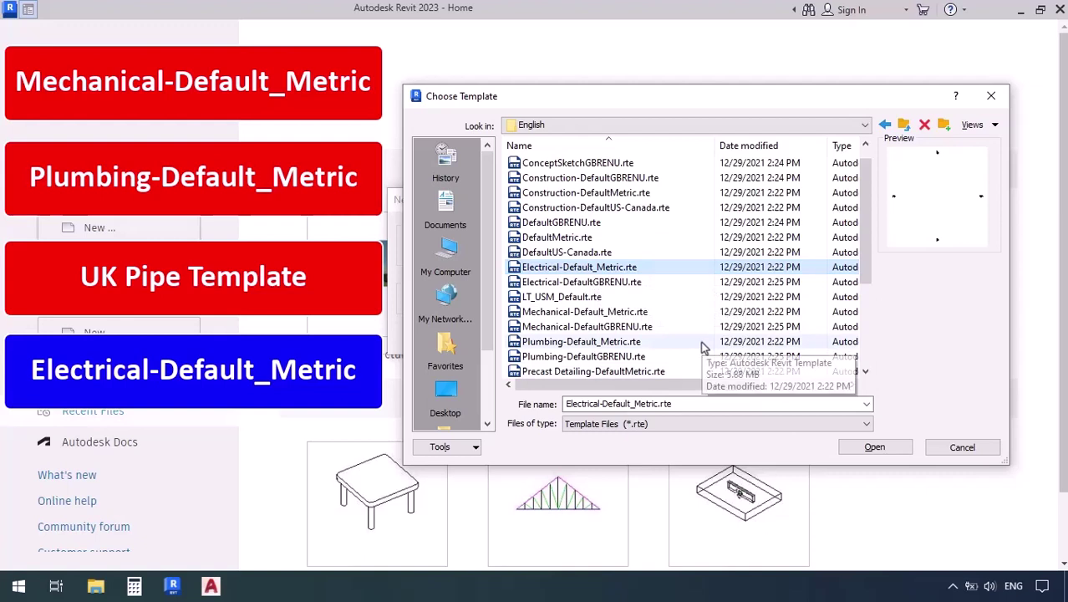
scroll(703, 347, down, 3)
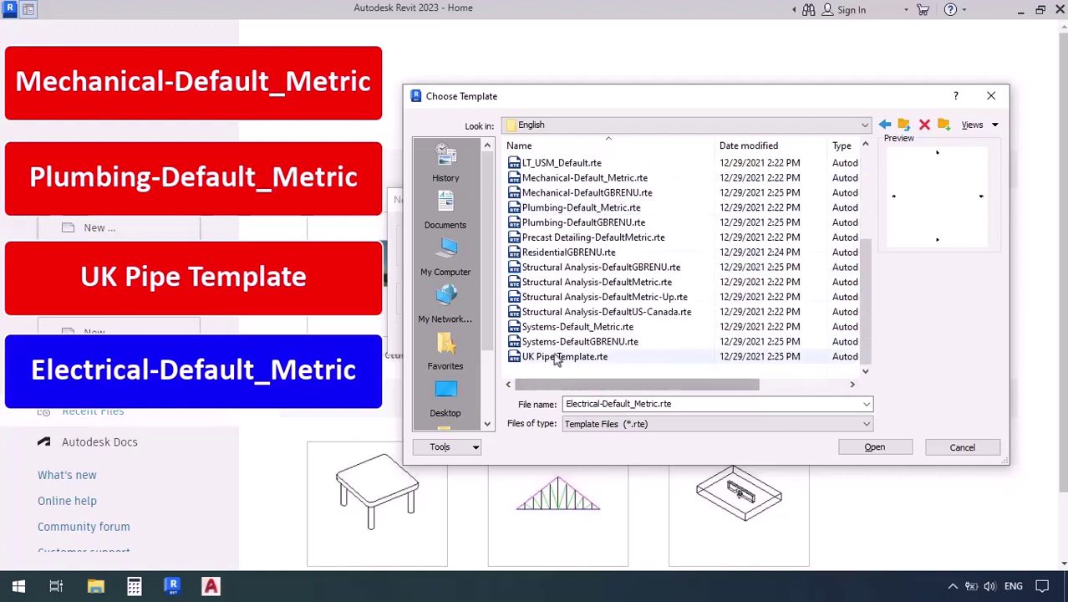
click(558, 327)
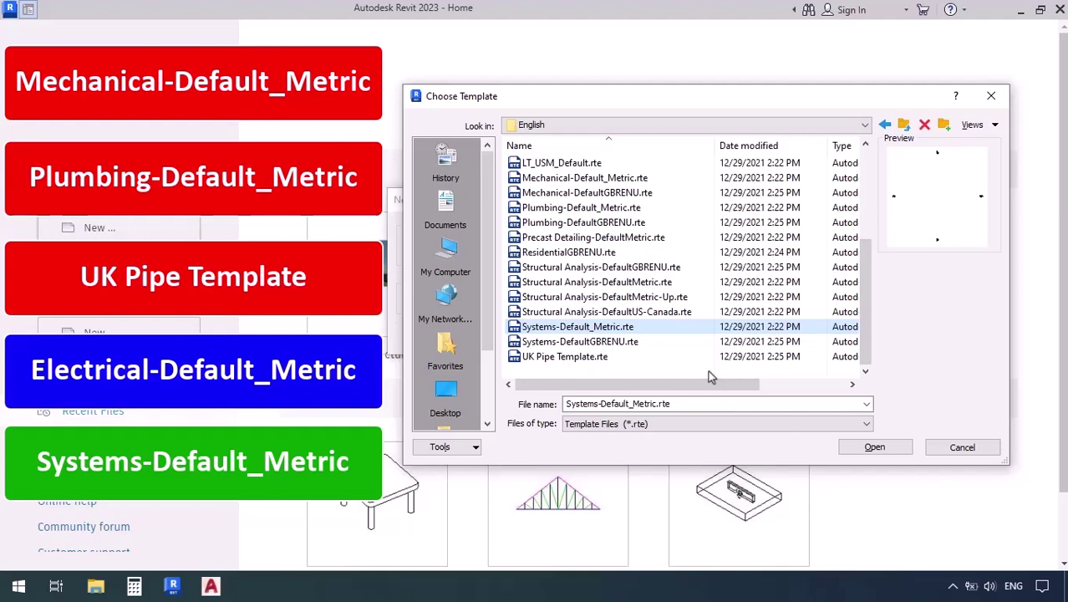
Create the new project from the Mechanical-Default_Metric.rte template
click(559, 177)
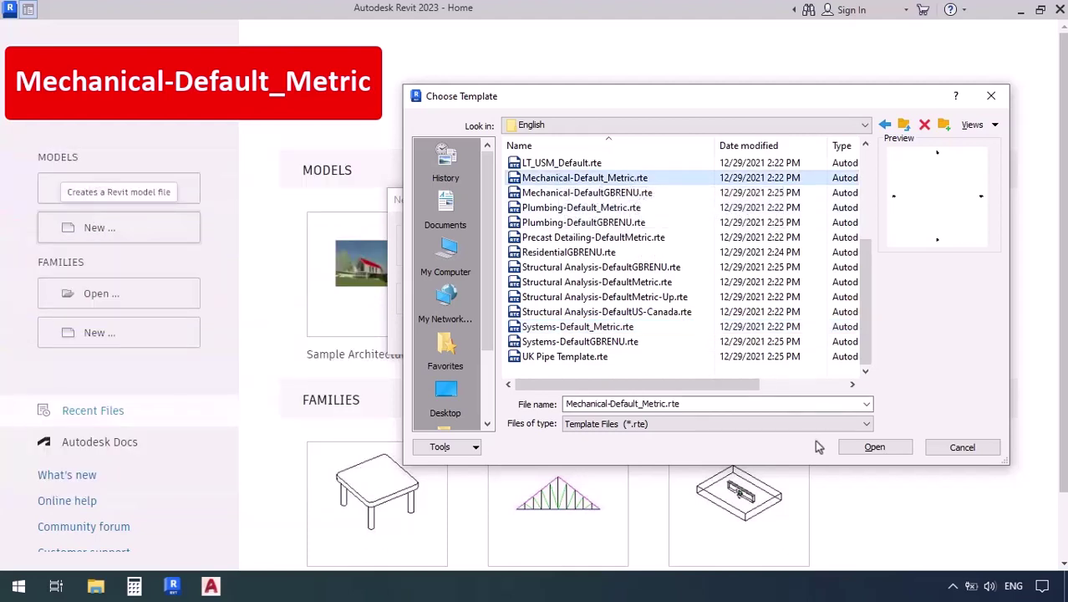
click(870, 452)
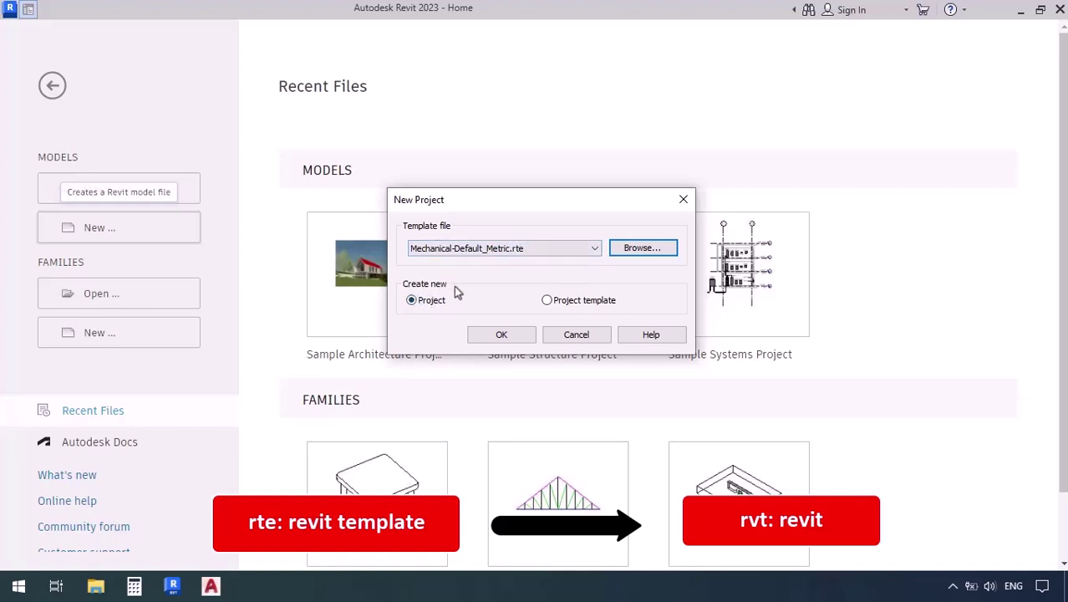
click(498, 337)
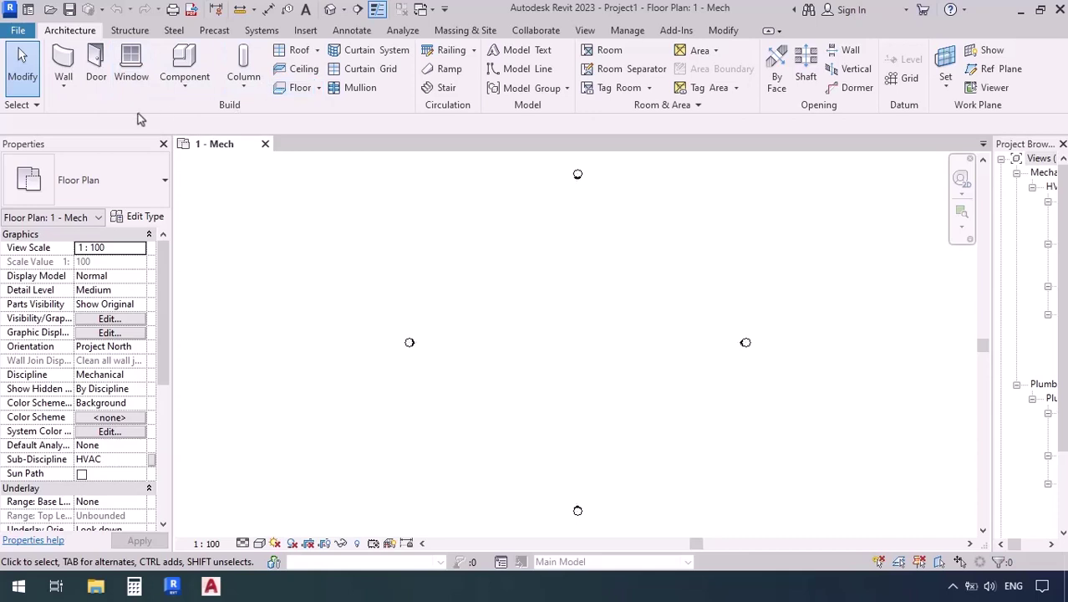
Examine the structural tools and the HVAC, piping and electrical system tools
click(130, 31)
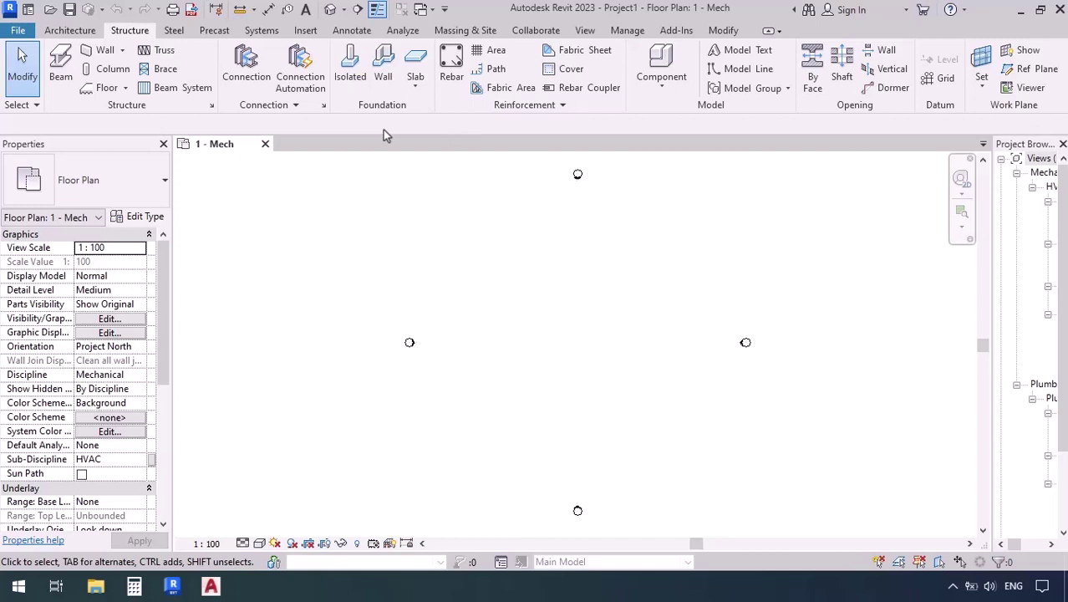
click(262, 32)
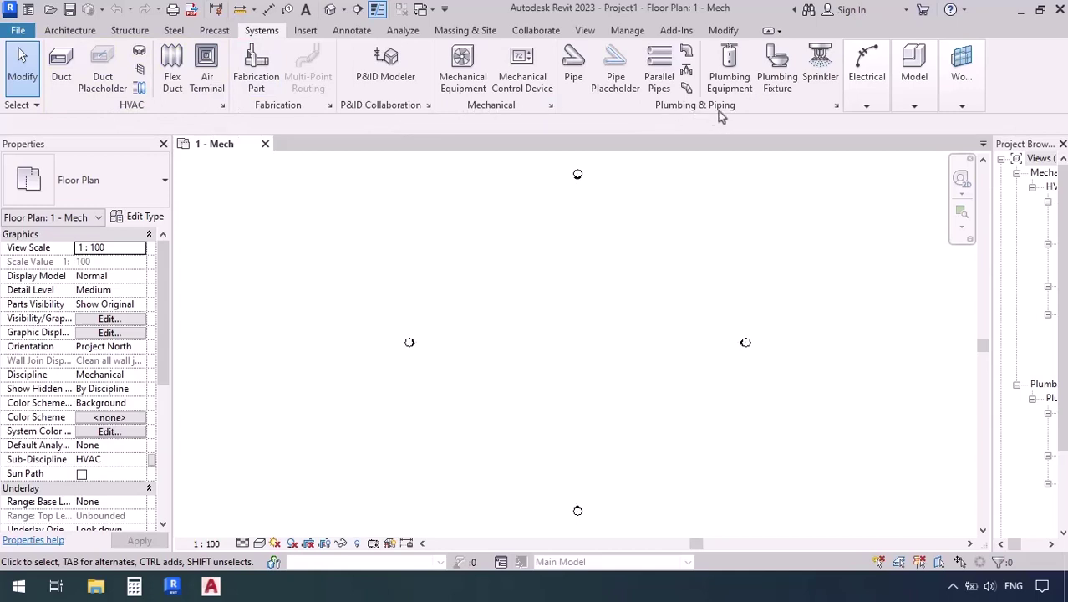
click(868, 107)
Start the Duct, Pipe and Cable Tray commands in turn to examine their placement options, and leave without placing anything
click(65, 76)
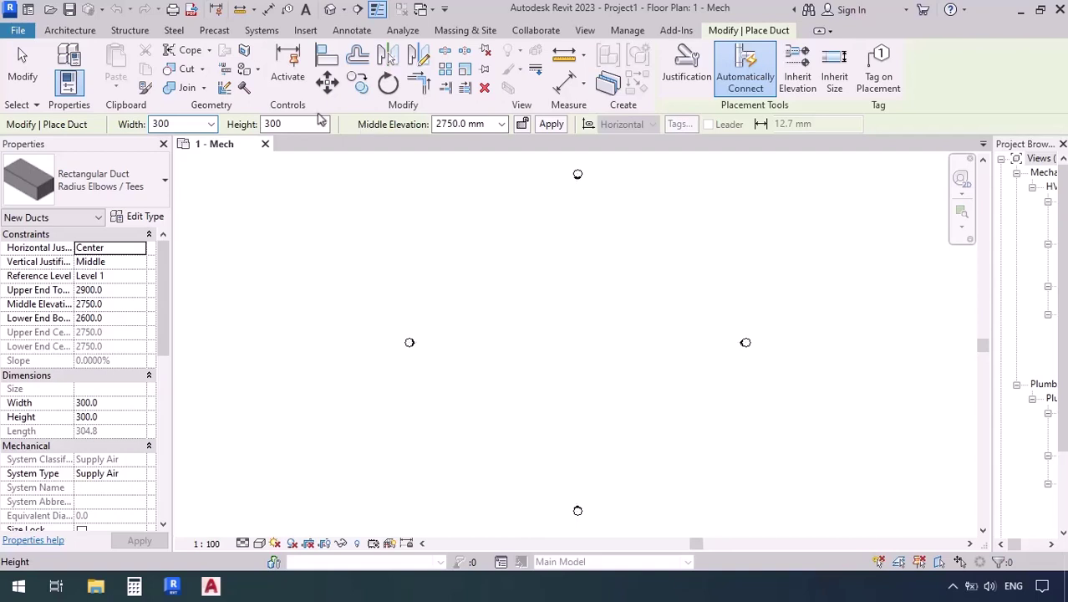
click(274, 33)
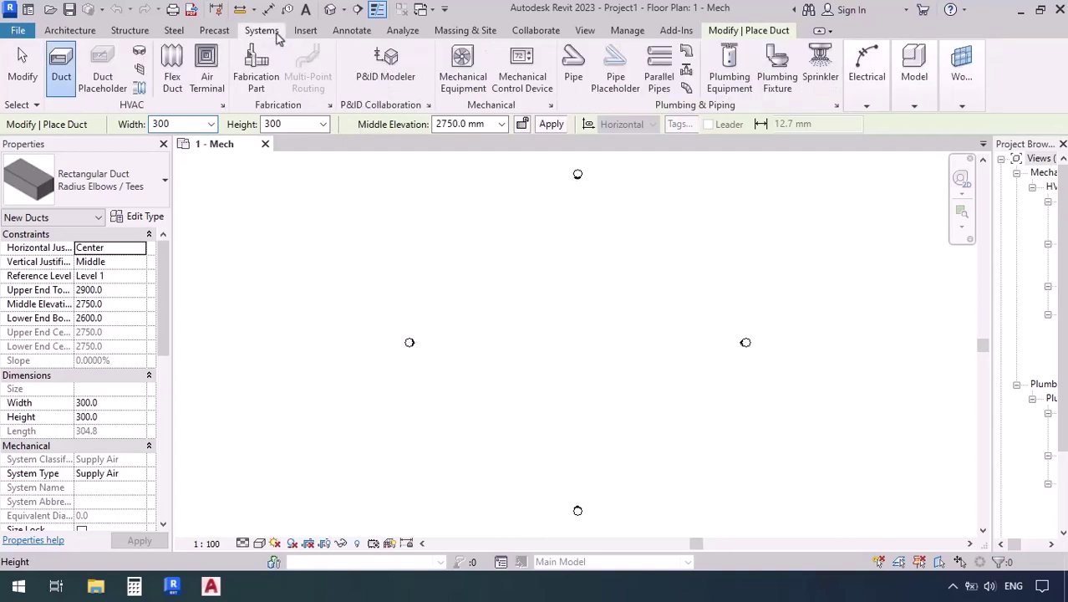
click(573, 67)
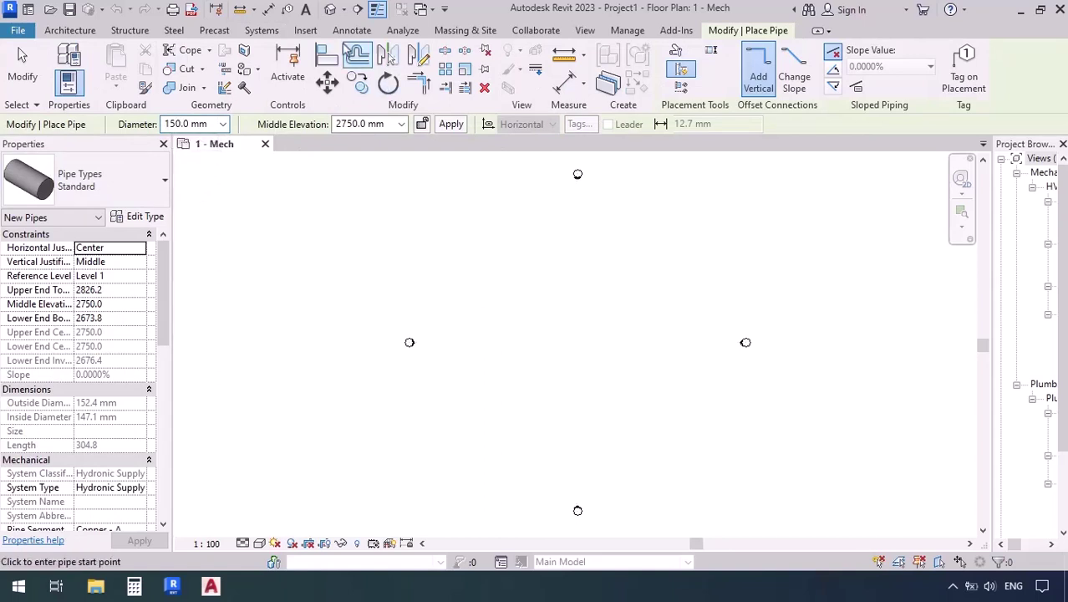
click(262, 31)
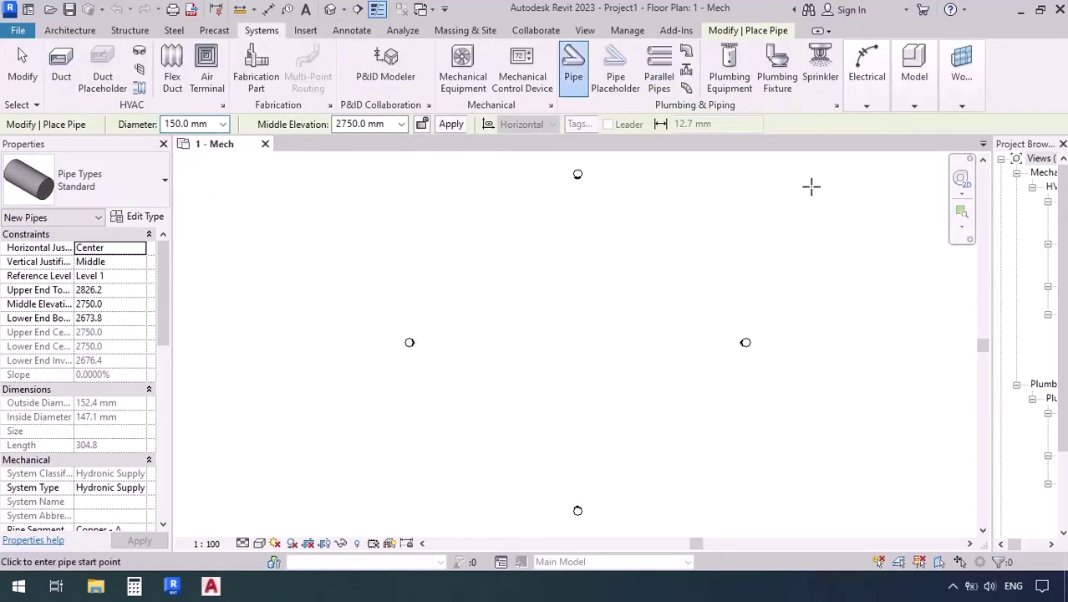
click(867, 83)
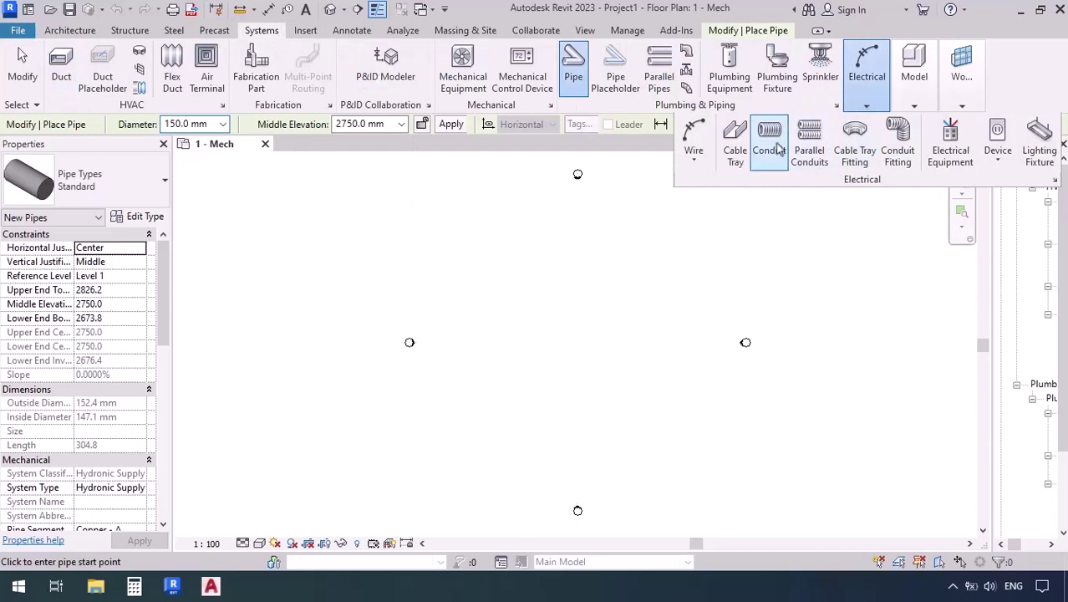
click(738, 154)
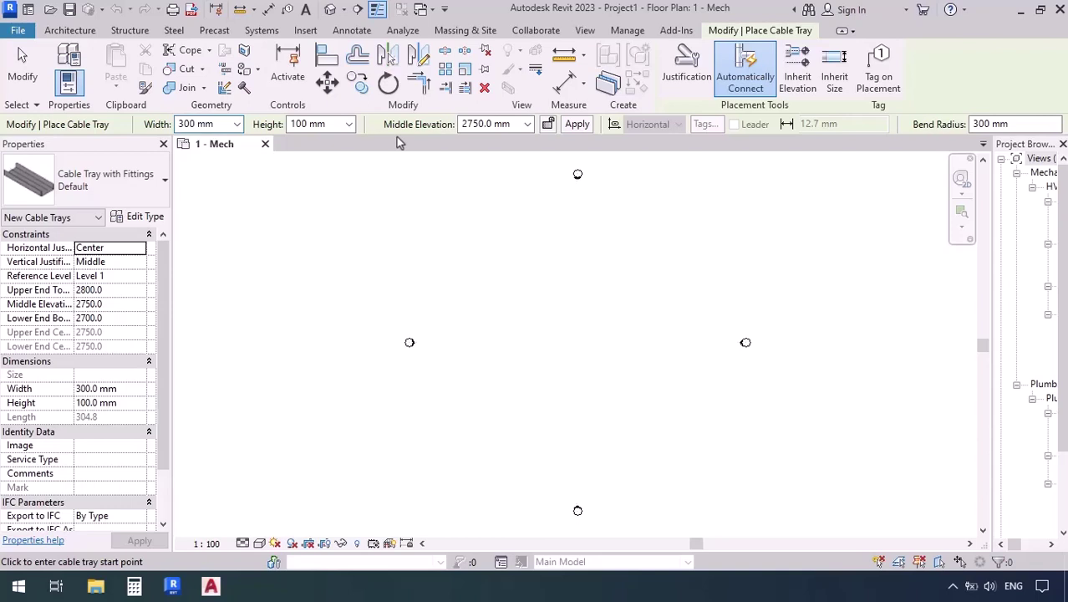
key(Escape)
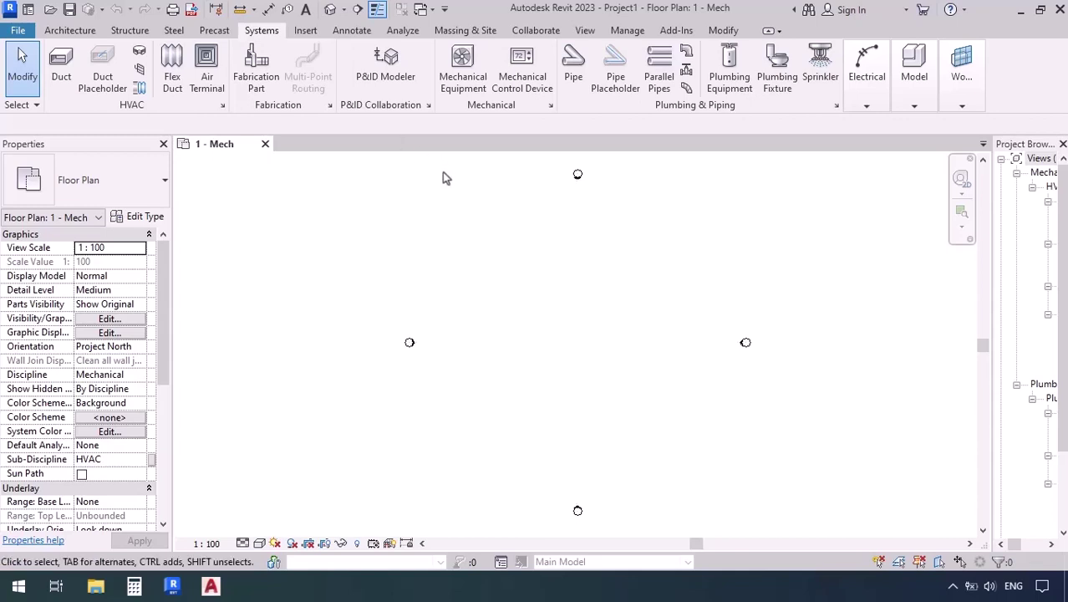
View the general modification tools, and start the Duct command to compare its additional placement tools
click(724, 31)
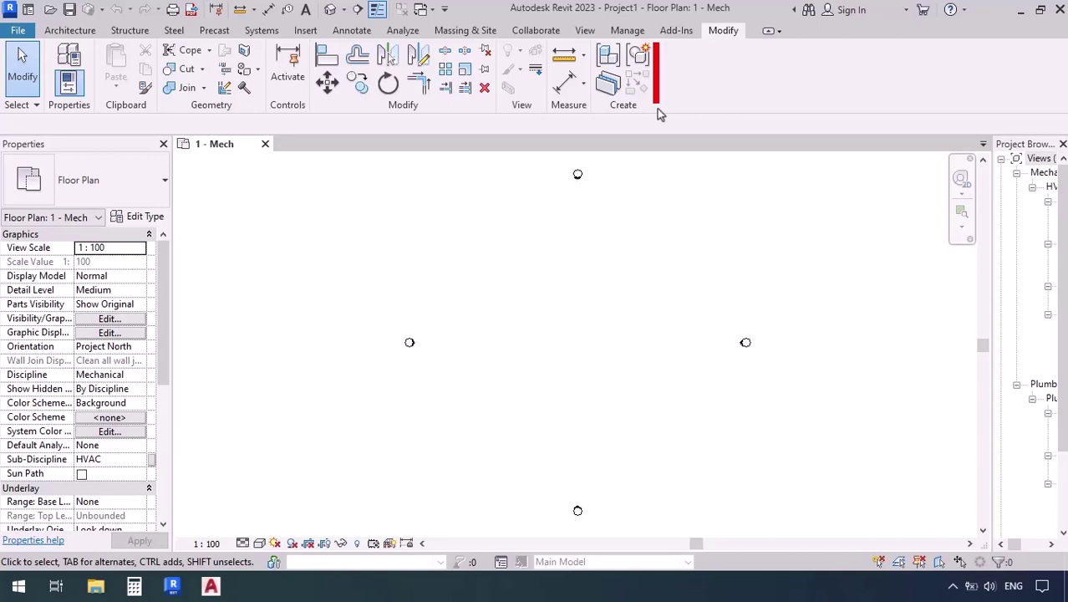
key(d)
key(t)
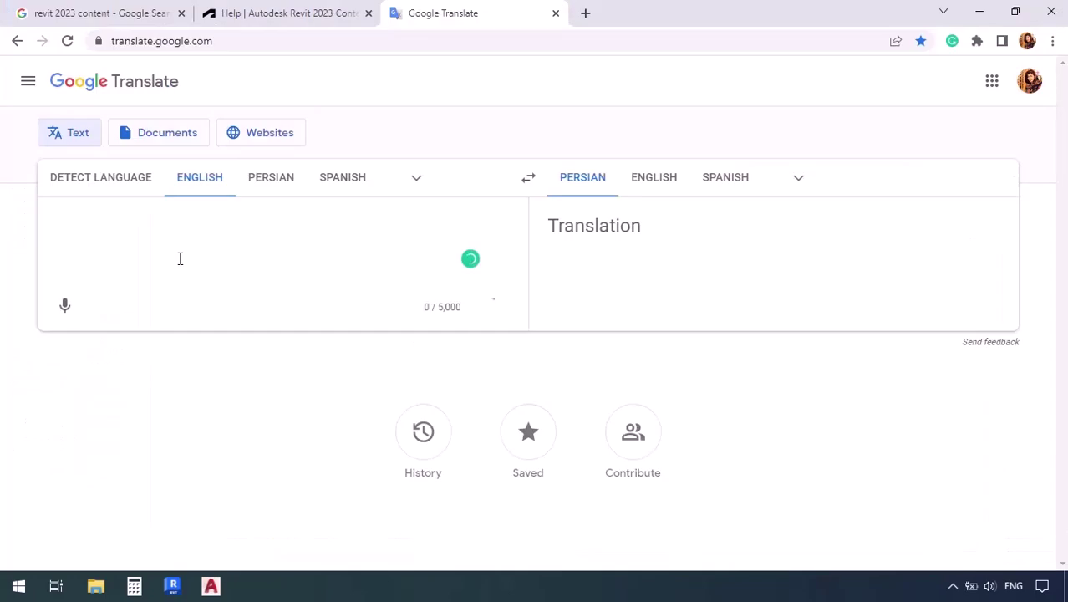
Switch to Google Translate and translate the English word "Contextual" into Persian
click(179, 255)
text(Cont)
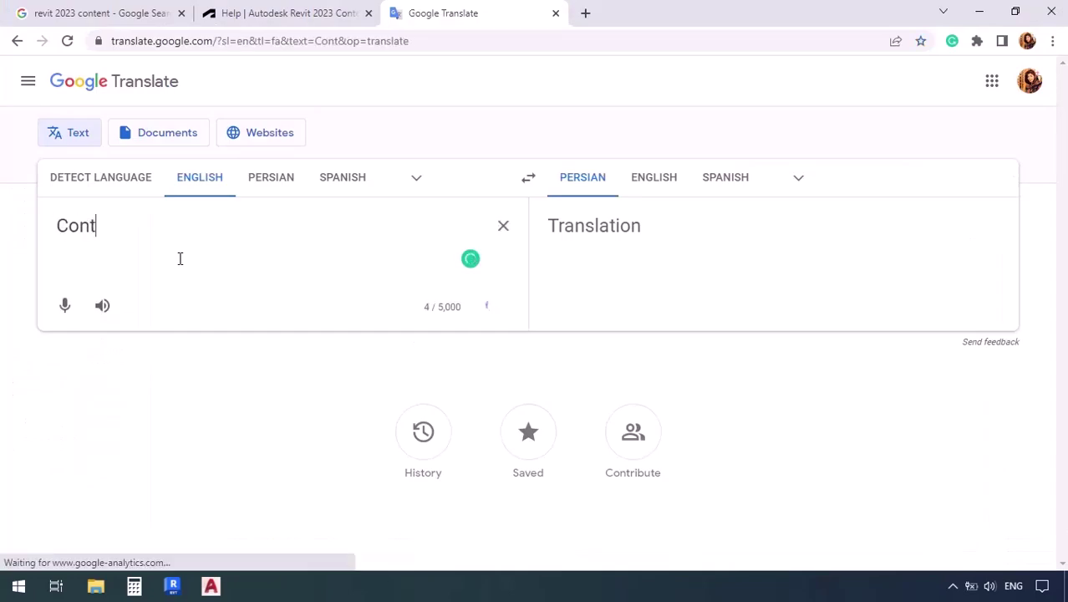
text(extual)
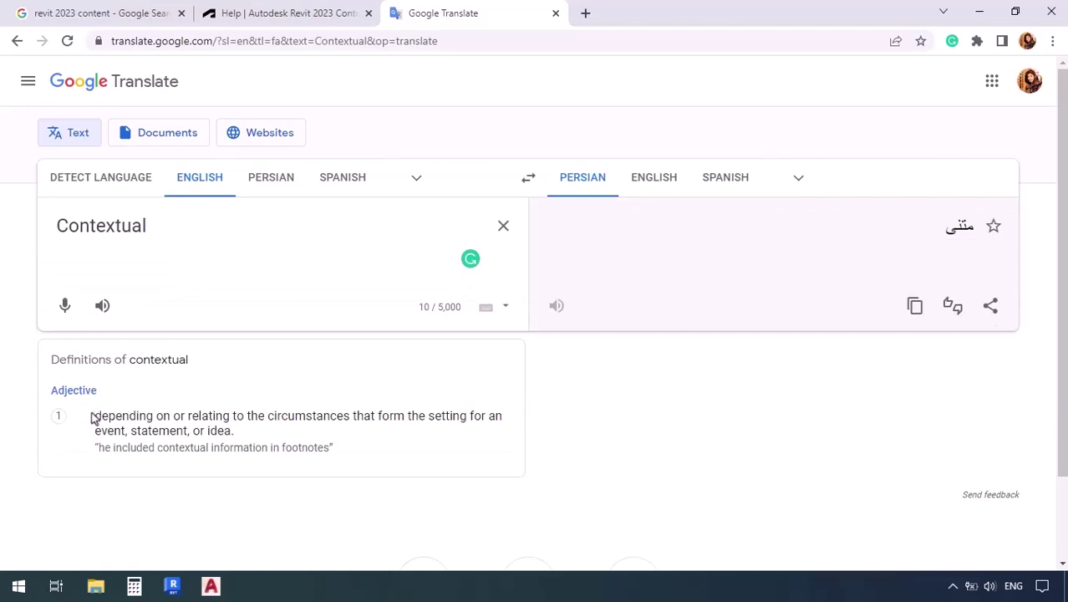
Copy the definition of "contextual" below the word in the source text to translate it too, and return to Revit
drag(93, 419, 240, 438)
key(ctrl+c)
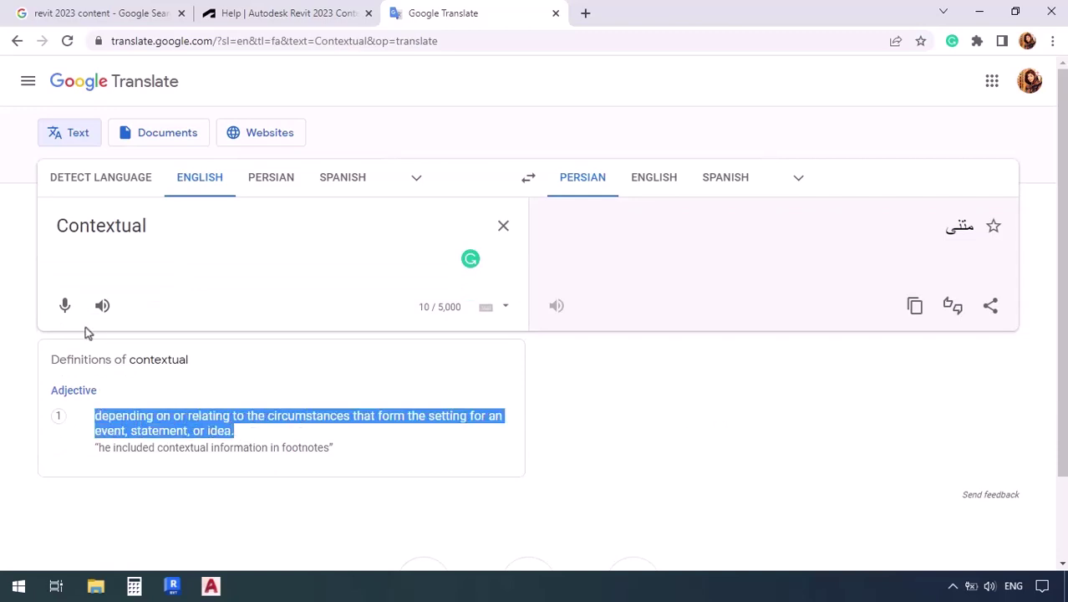
click(78, 267)
key(End)
key(Return)
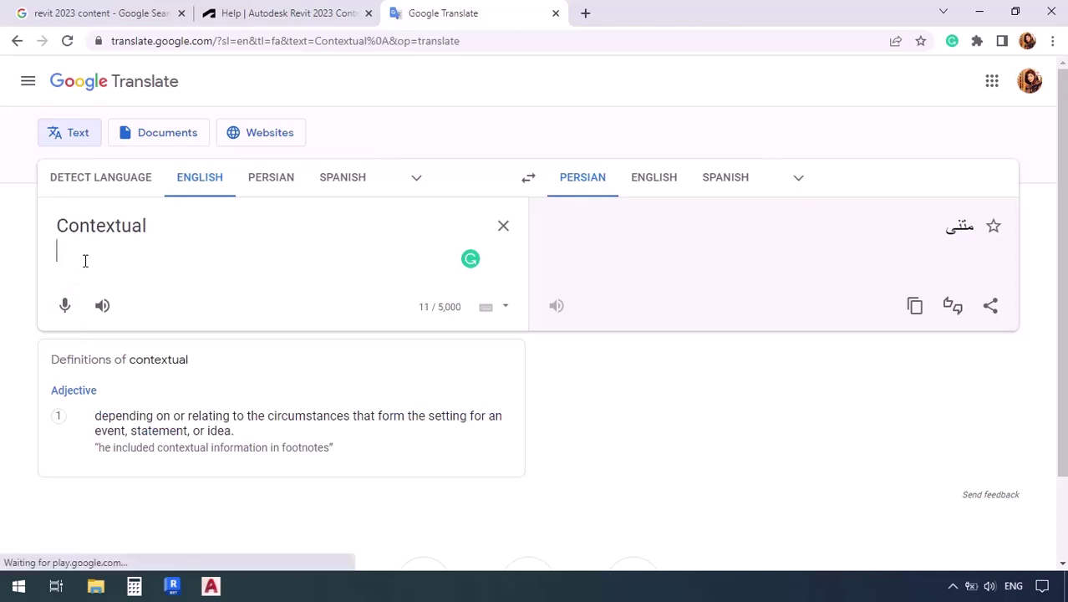
key(Return)
key(ctrl+v)
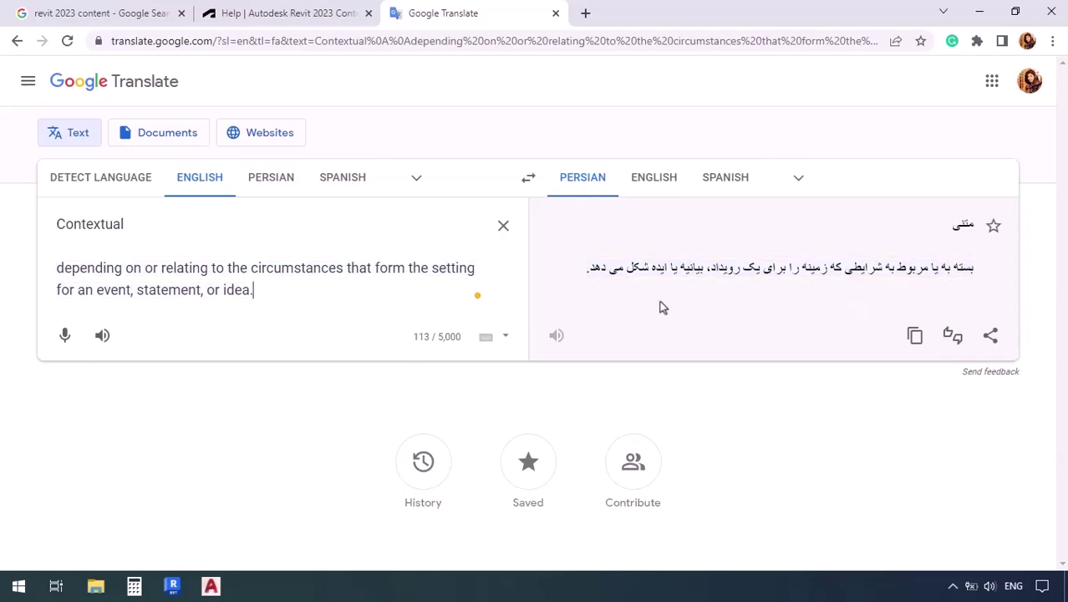
click(980, 11)
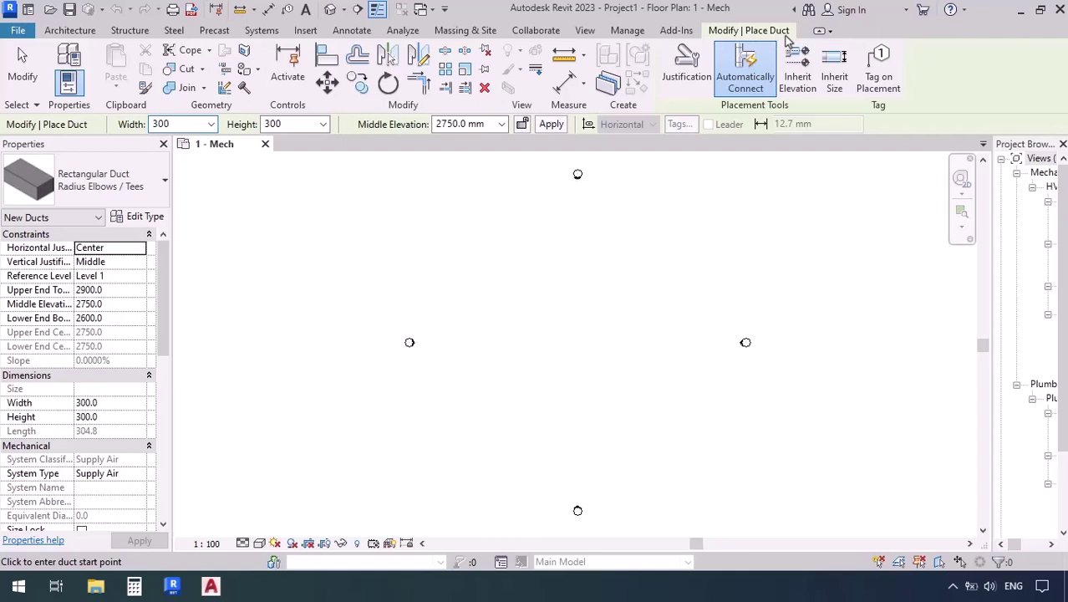
Start the Pipe command, cancel it, and start the Wall command to compare their contextual placement options
key(p)
key(i)
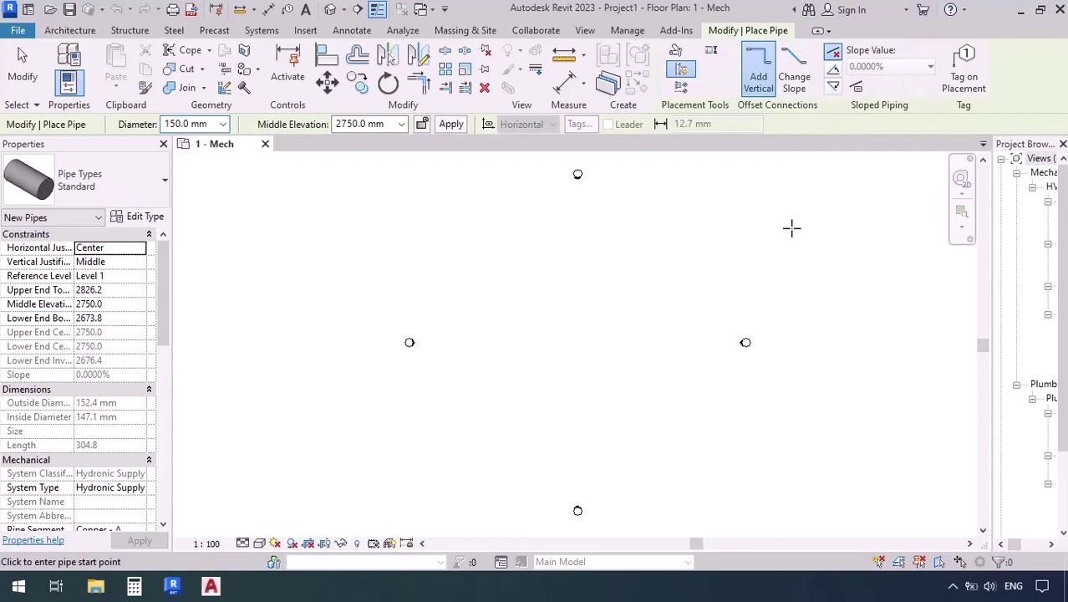
key(Escape)
key(Escape)
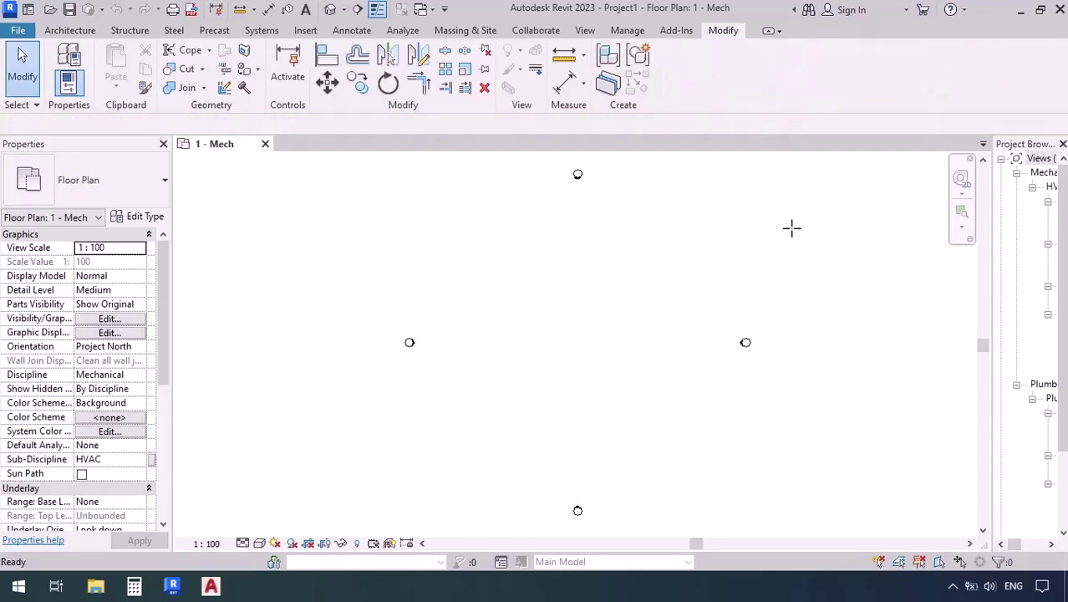
key(w)
key(a)
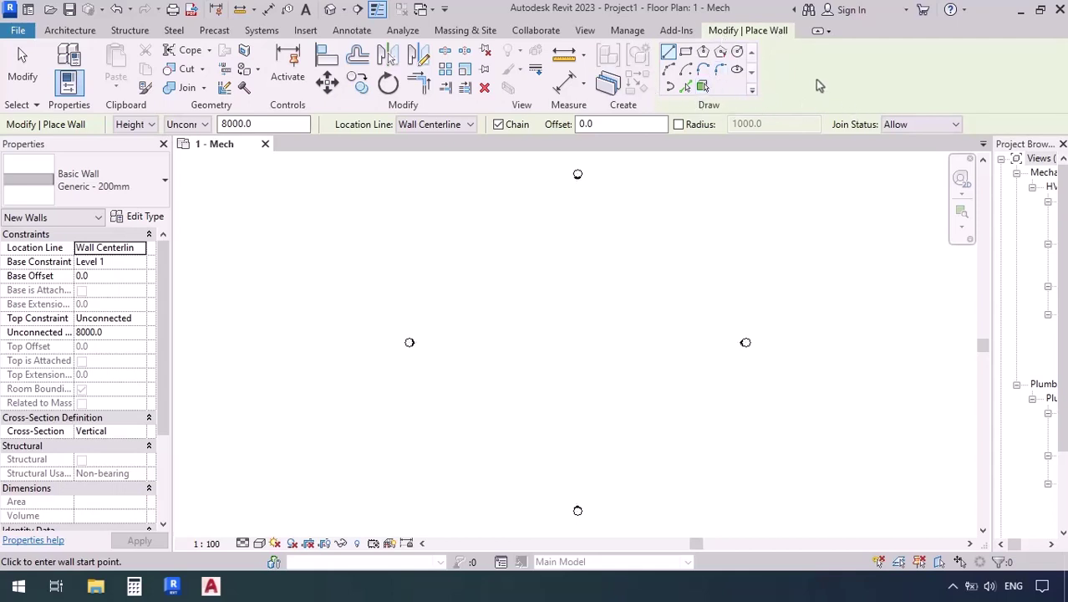
Leave the Wall command, widen the Project Browser, and stack it above the Properties palette in a slightly narrower column
key(Escape)
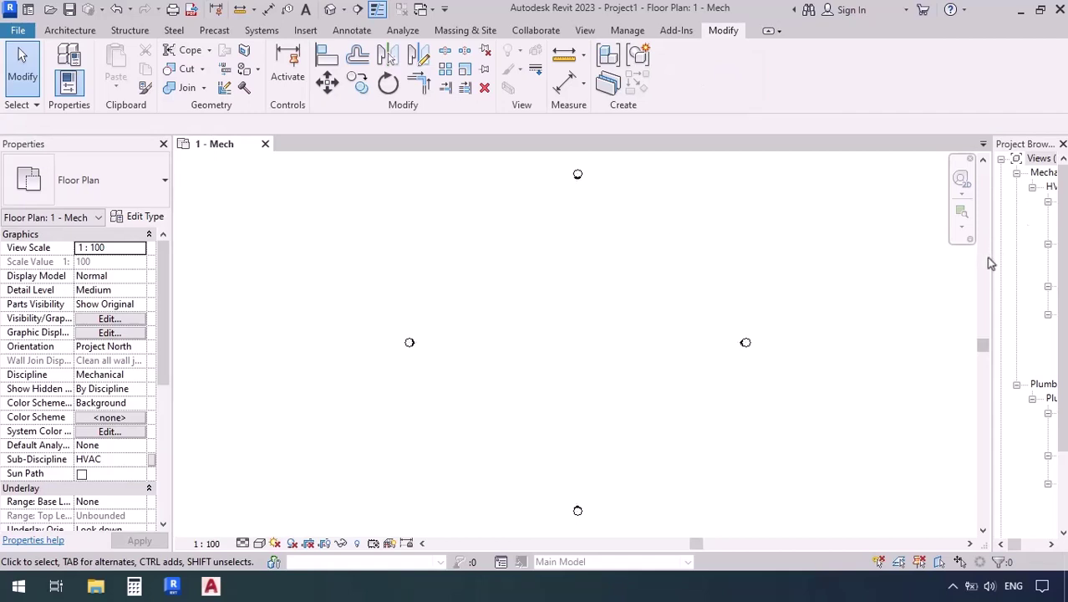
drag(992, 258, 879, 259)
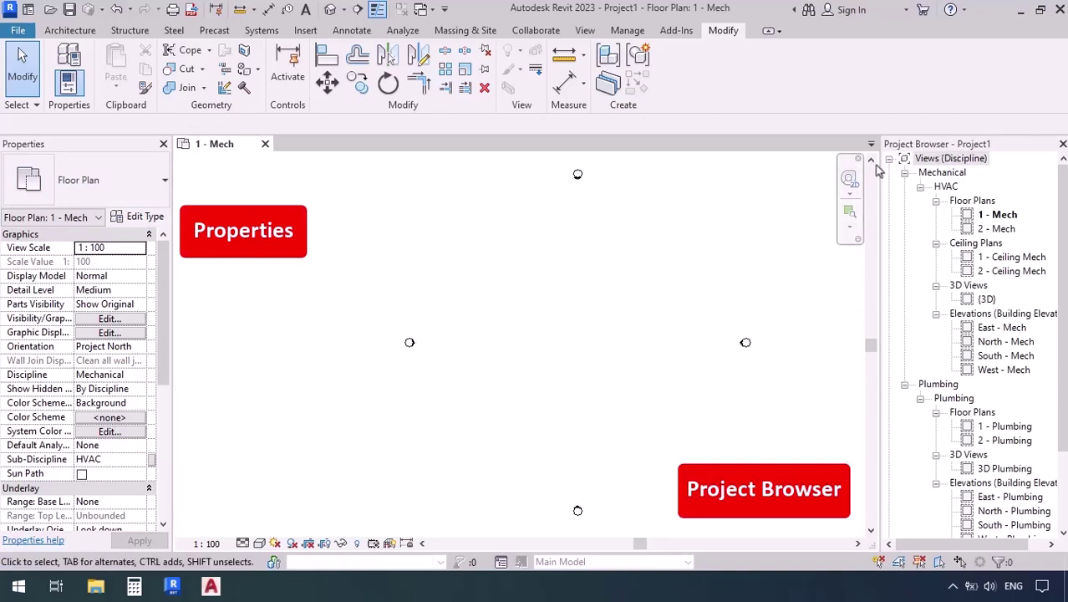
drag(895, 148, 57, 162)
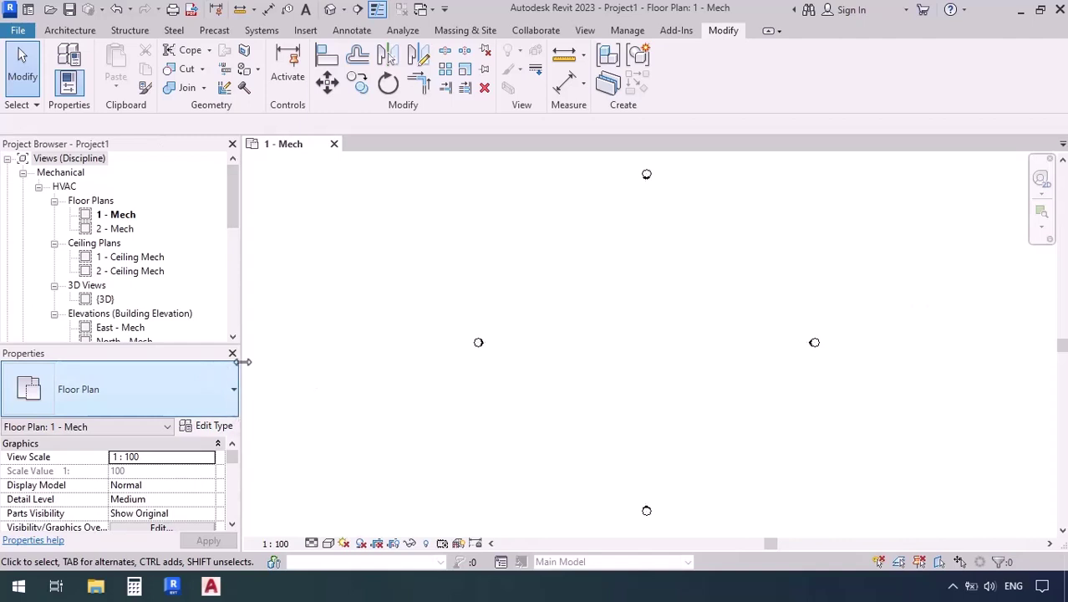
drag(240, 360, 184, 352)
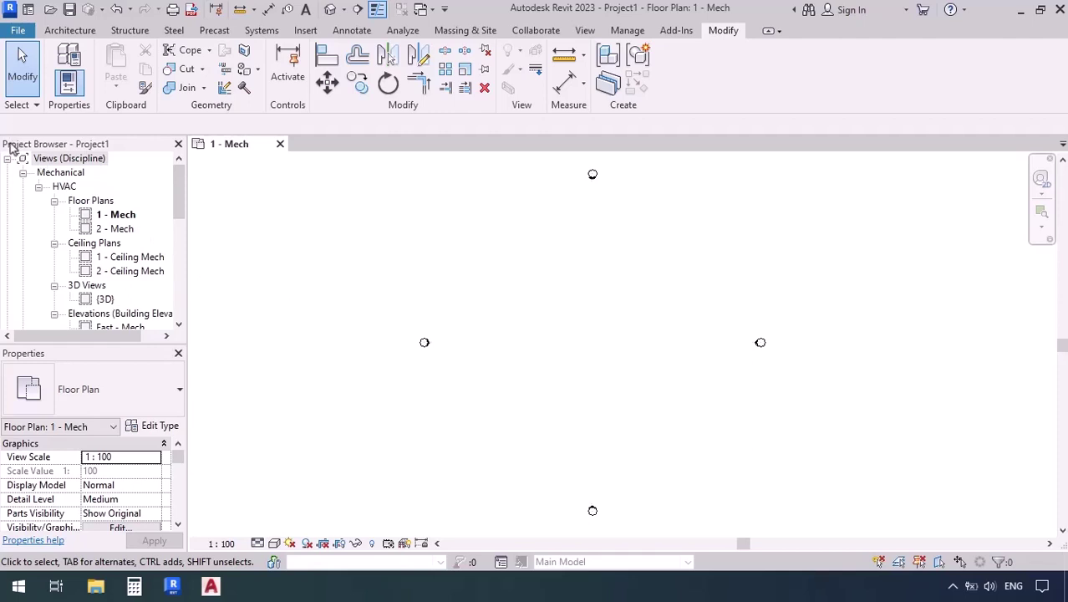
Undock the Project Browser from above the Properties palette and dock it on the opposite side of the drawing area
drag(12, 147, 400, 189)
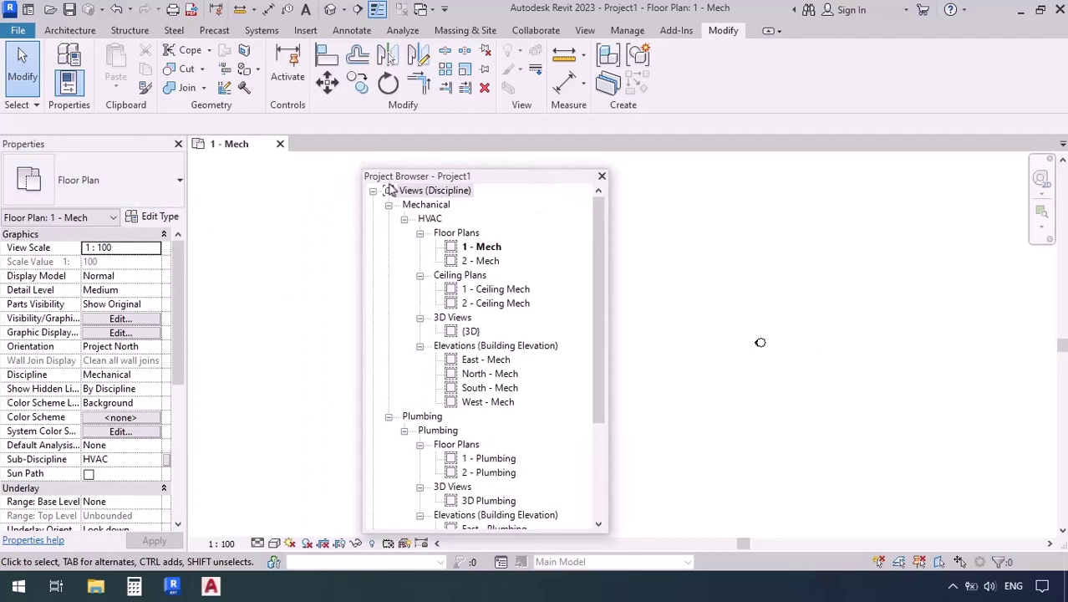
drag(385, 182, 1067, 267)
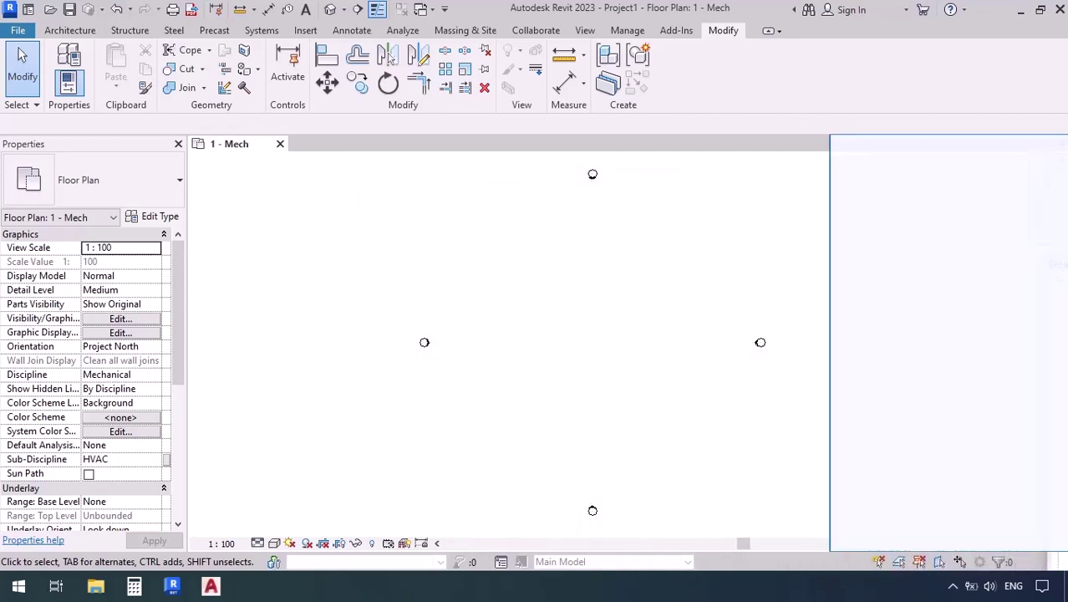
drag(1067, 267, 1063, 267)
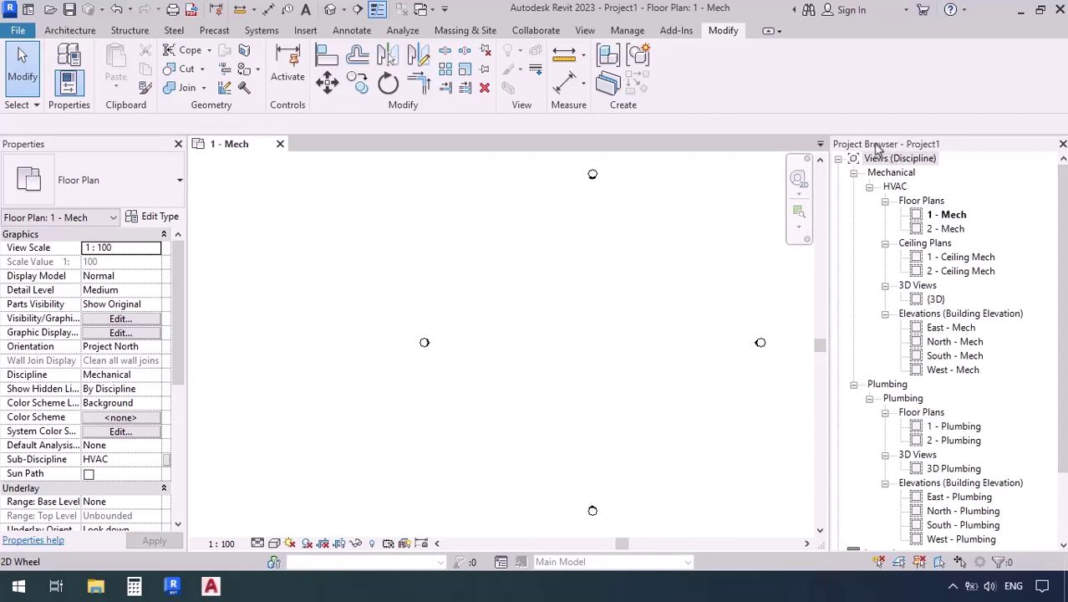
Try the Project Browser docked across the full width above the view and beside Properties, then restack it above Properties in a narrow column
drag(870, 152, 714, 141)
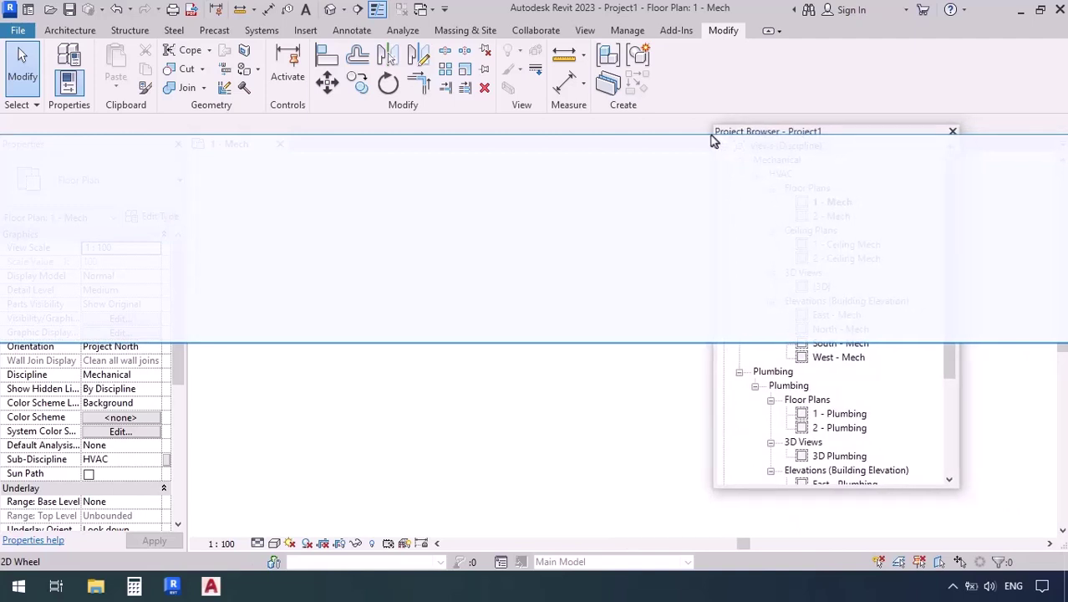
drag(713, 141, 713, 141)
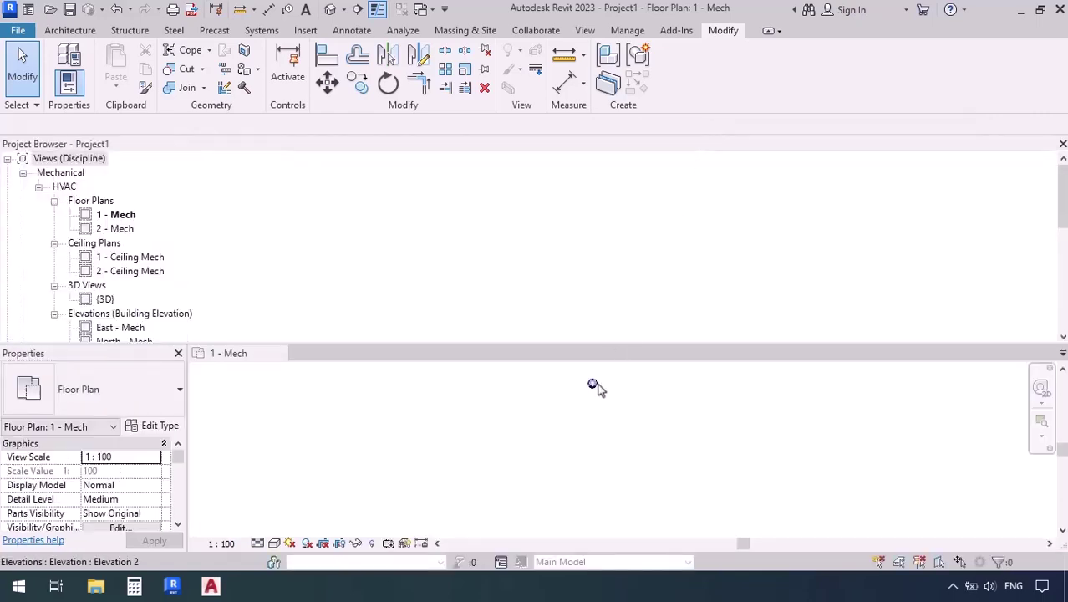
drag(70, 147, 178, 259)
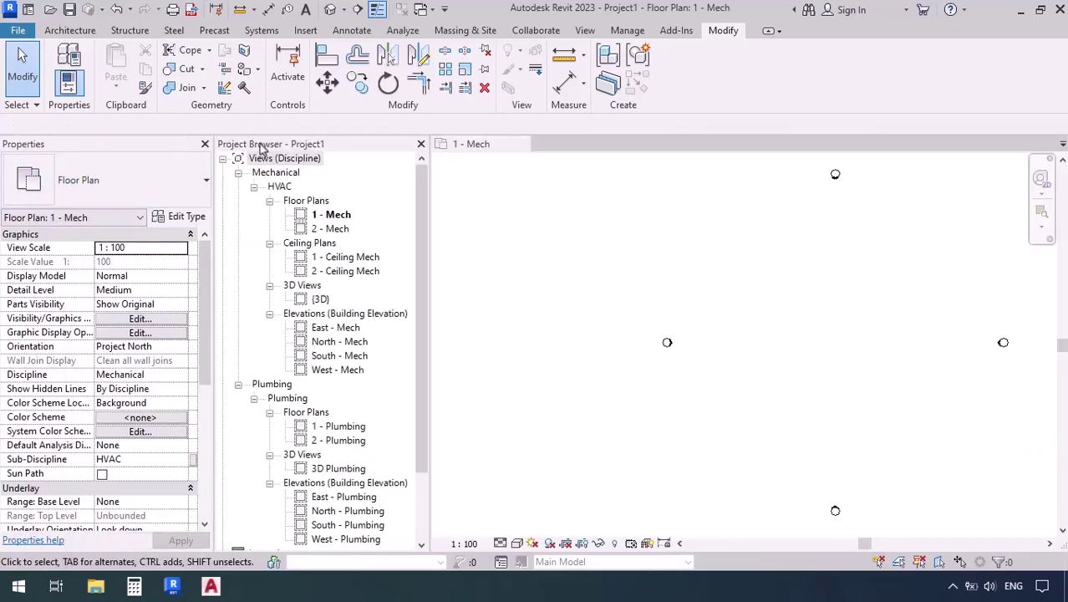
drag(264, 149, 110, 155)
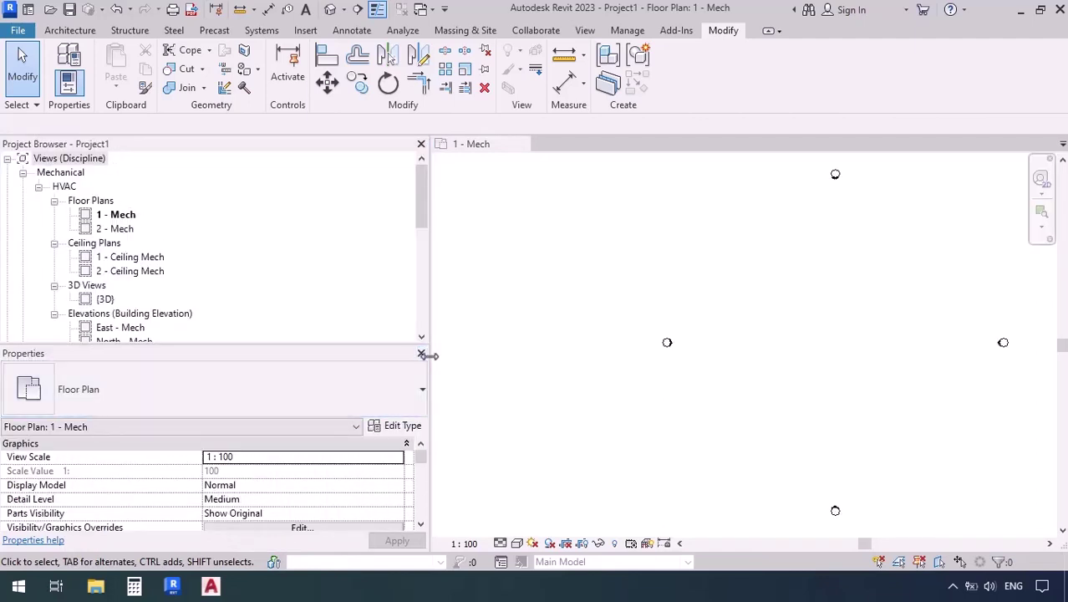
drag(425, 350, 183, 334)
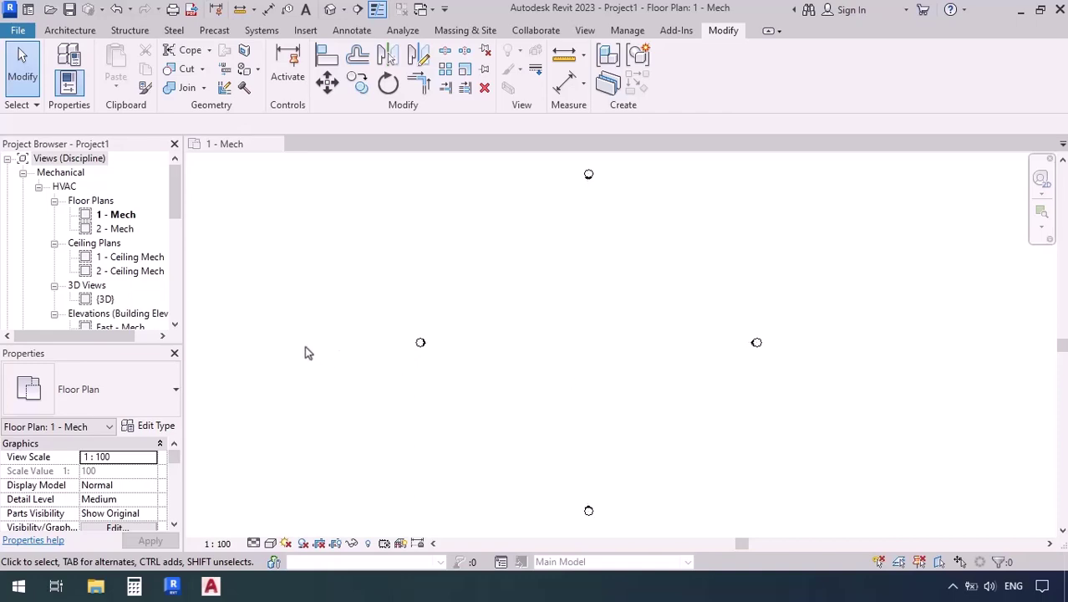
Float the Project Browser over the drawing area, opposite the Properties palette, and make its window slightly taller
drag(21, 146, 1054, 303)
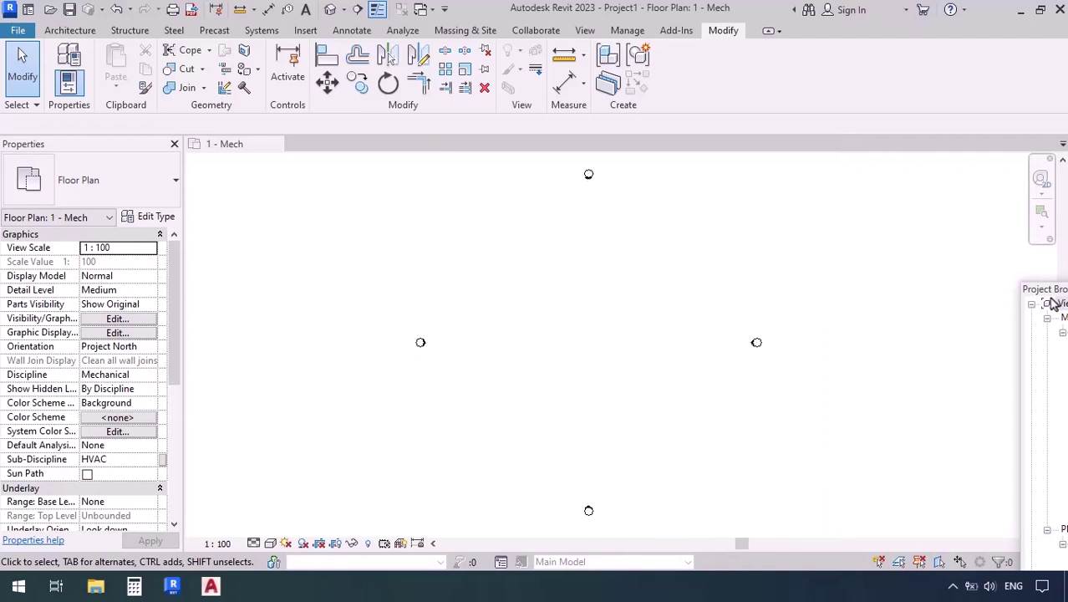
drag(1053, 302, 840, 174)
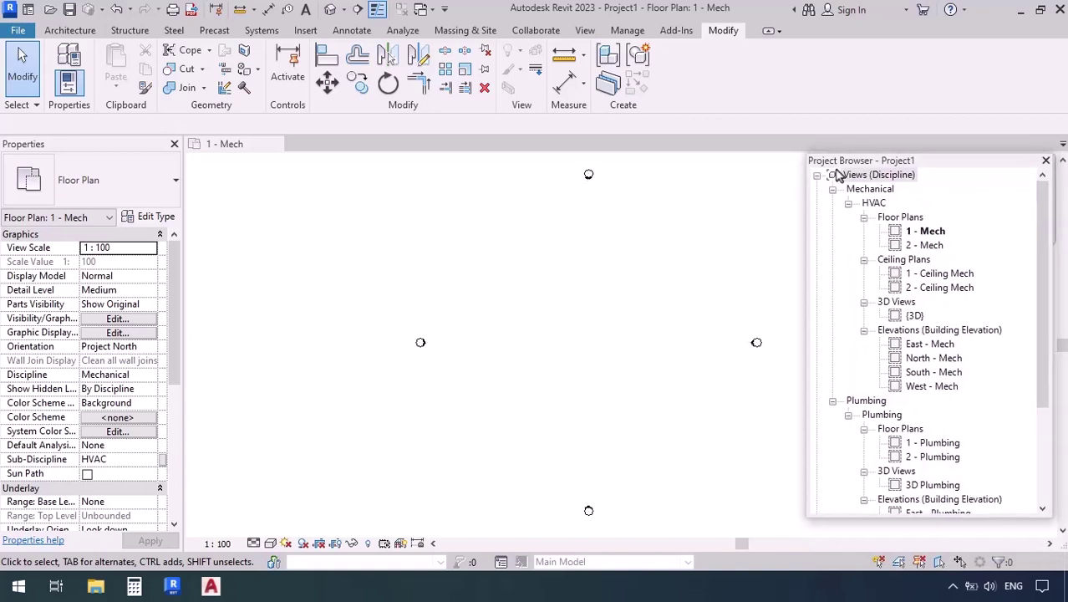
drag(915, 517, 910, 539)
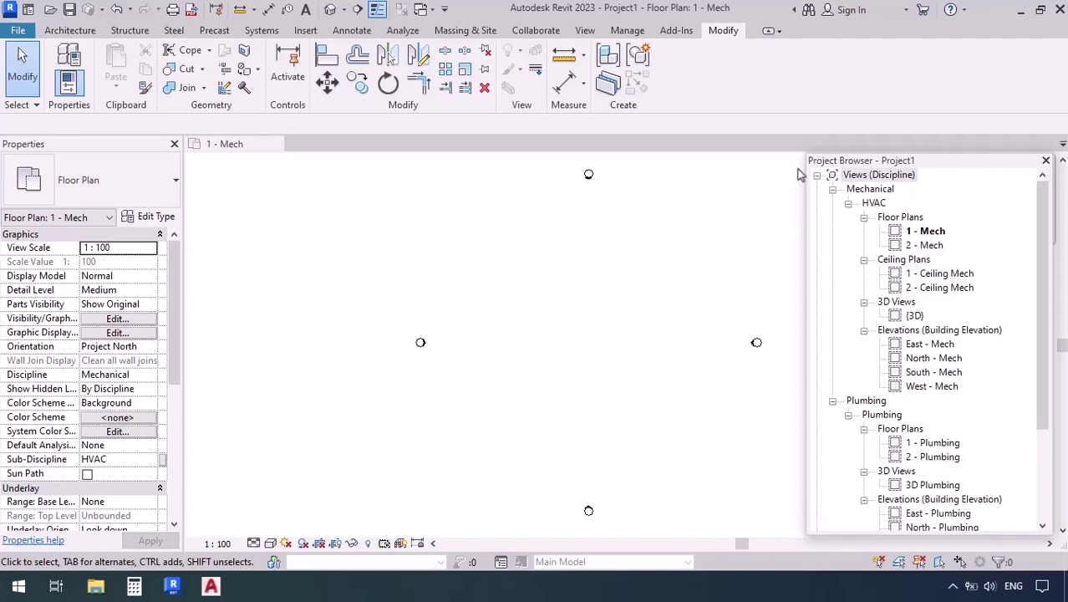
mouse_move(923, 161)
mouse_down()
mouse_move(844, 201)
mouse_move(928, 165)
mouse_up()
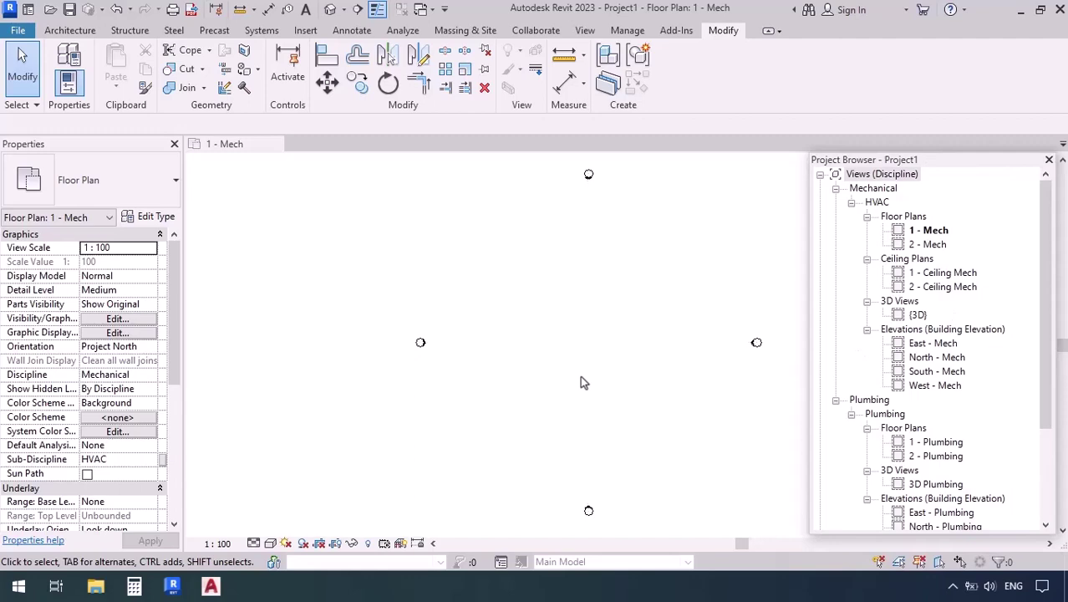
Draw a horizontal 300 x 300 rectangular duct at 2750 mm middle elevation, outside the elevation markers beyond the east one
click(252, 30)
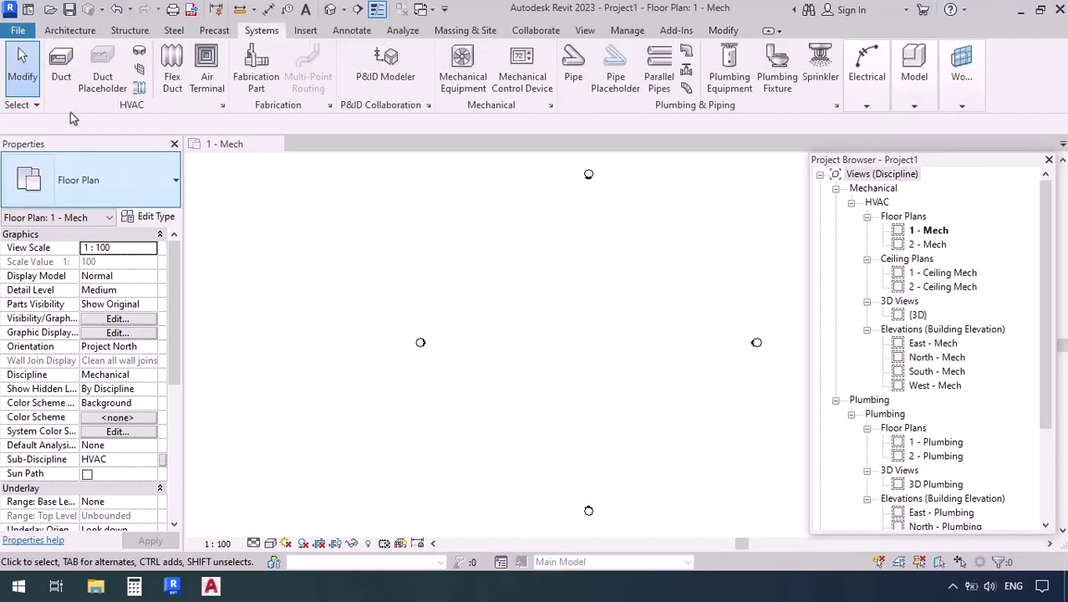
click(60, 67)
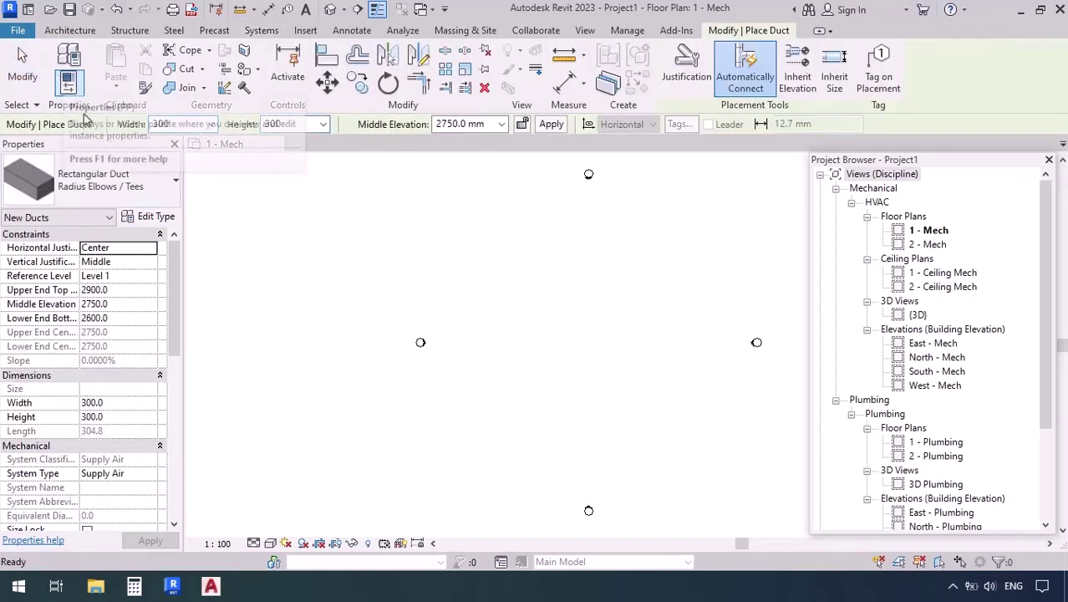
middle_drag(657, 401, 484, 353)
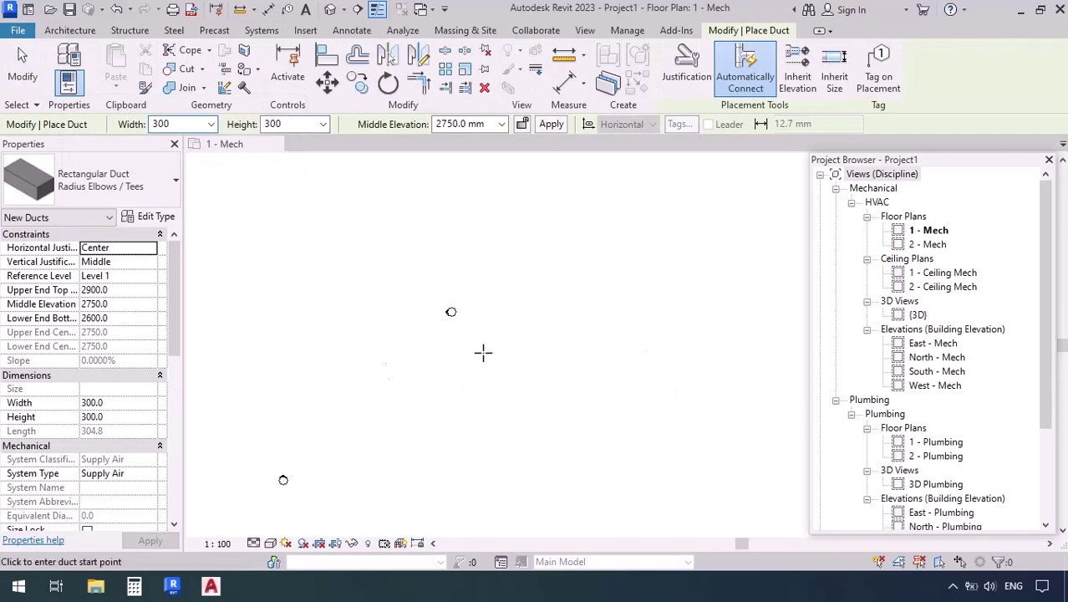
click(623, 305)
click(750, 305)
key(Escape)
key(Escape)
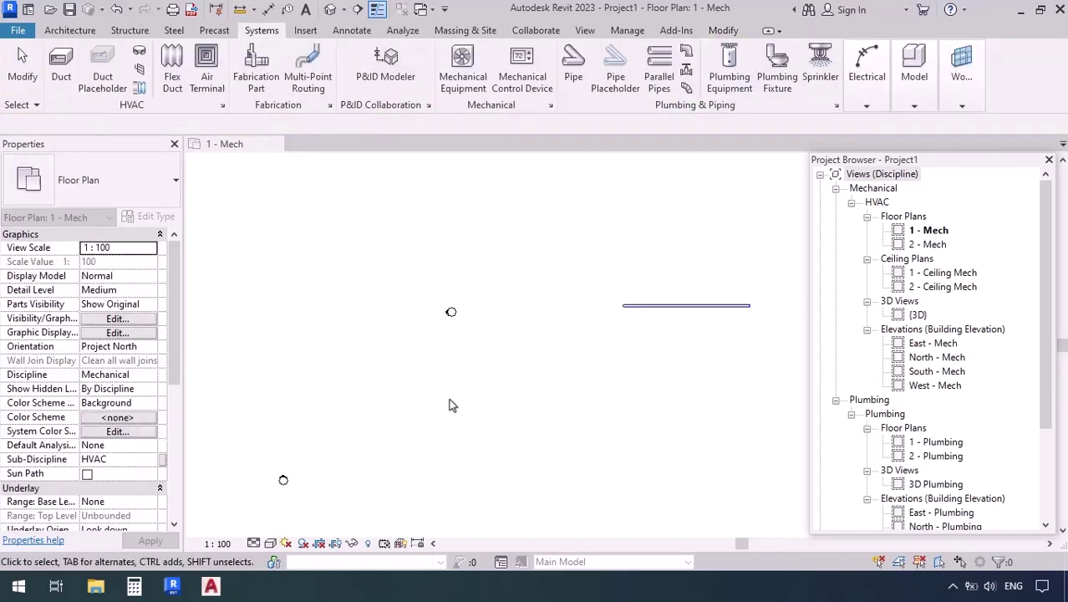
middle_drag(724, 396, 704, 434)
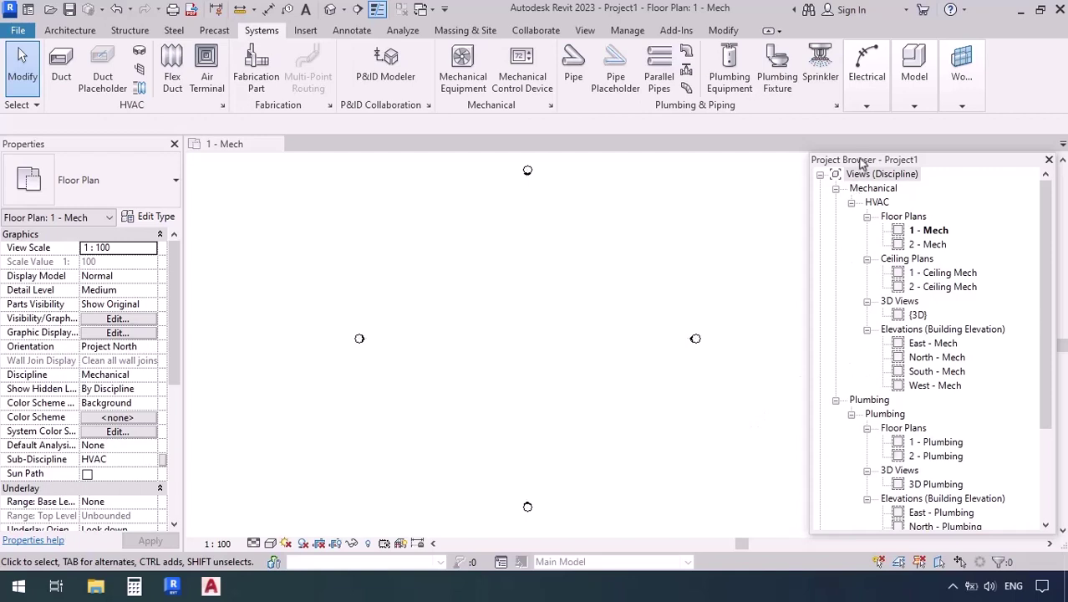
Dock the floating Project Browser on the side of the drawing area opposite the Properties palette
drag(862, 162, 1067, 217)
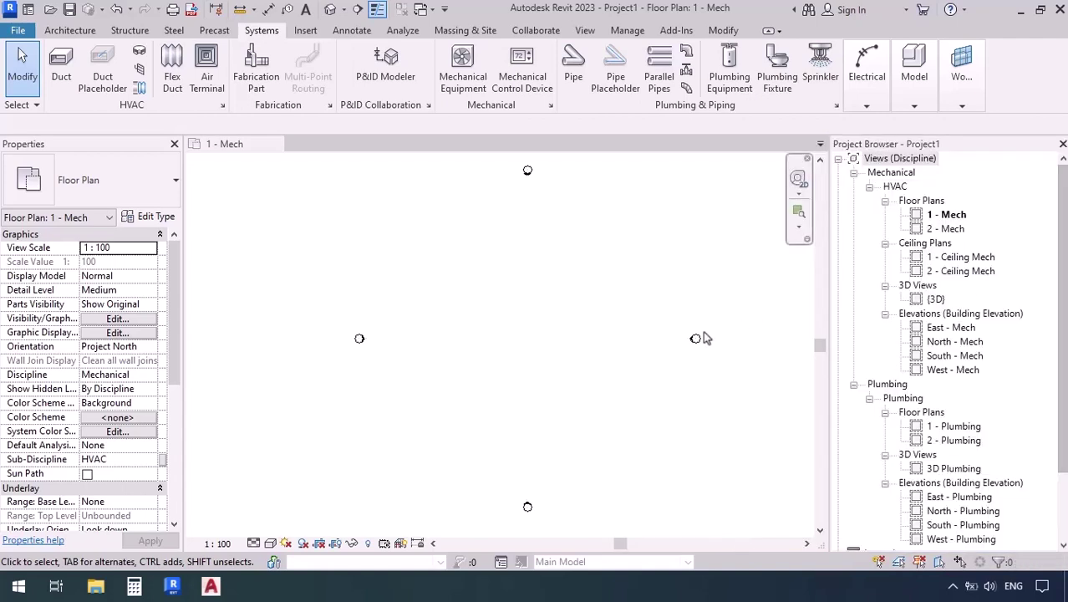
scroll(471, 320, down, 3)
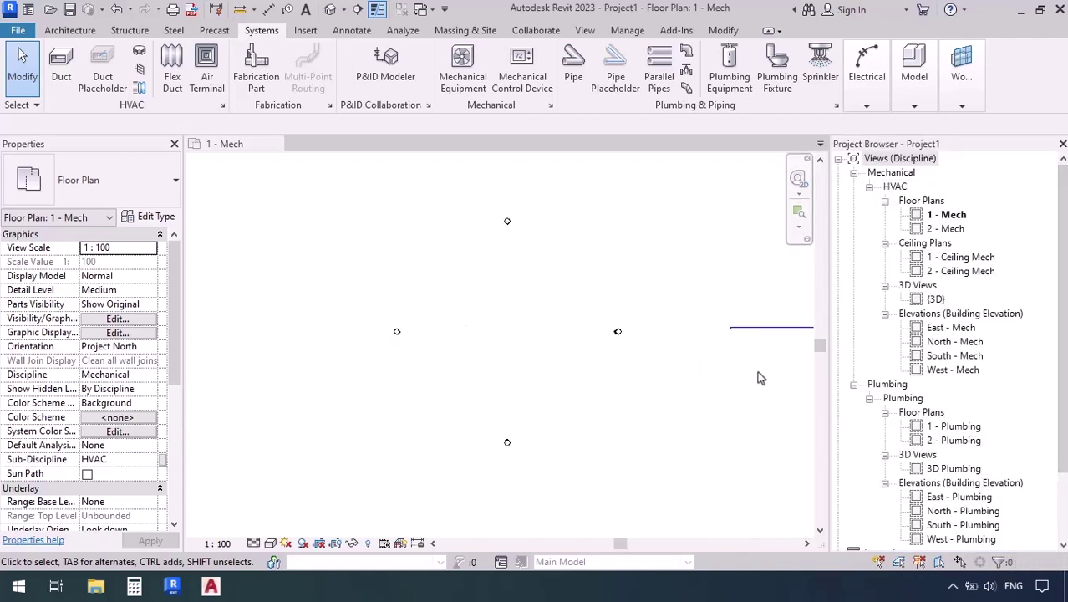
middle_drag(769, 382, 701, 375)
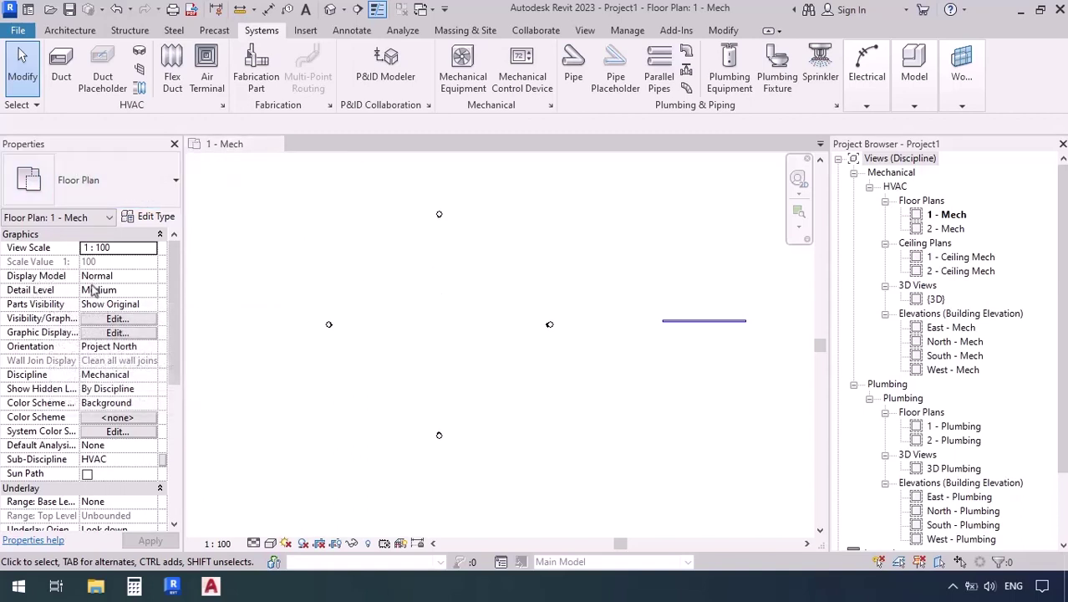
Review the floor plan's properties, and start and cancel the Duct command to examine its properties, options and placement tools
scroll(109, 335, down, 5)
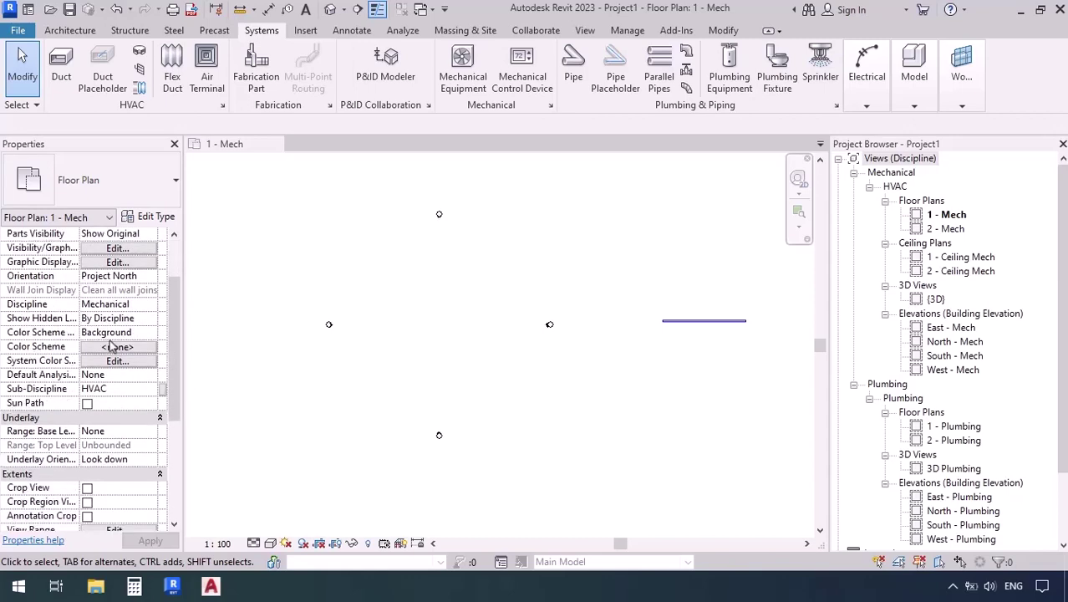
scroll(109, 351, up, 5)
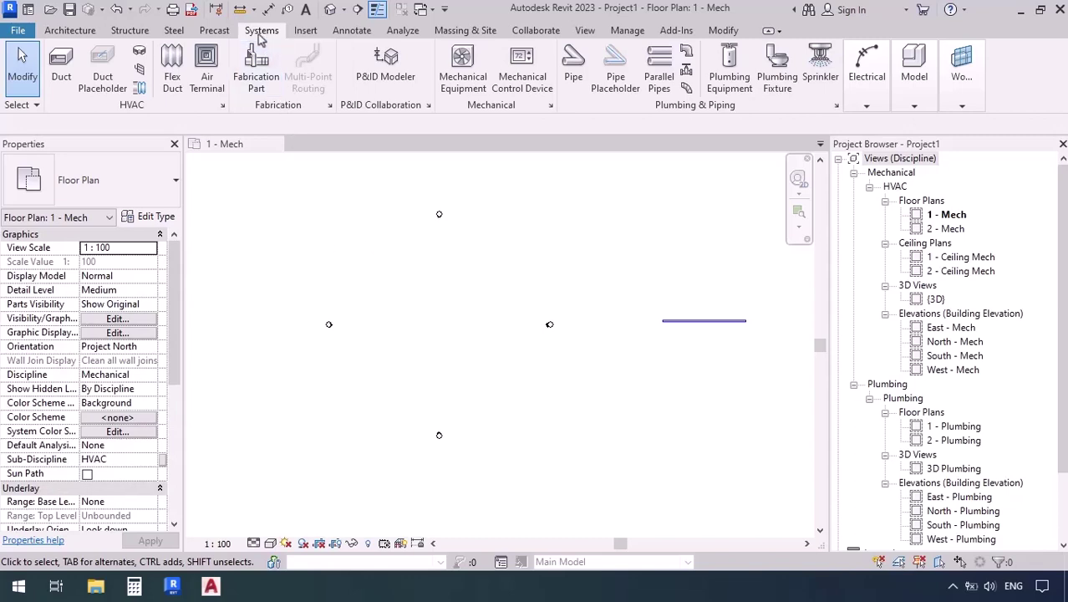
click(61, 67)
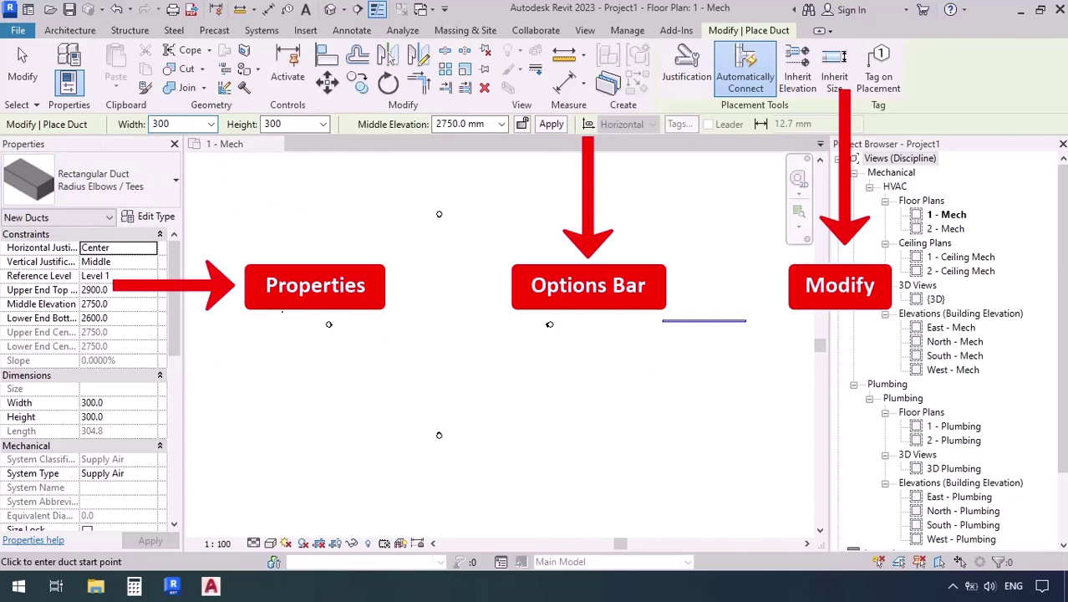
key(Escape)
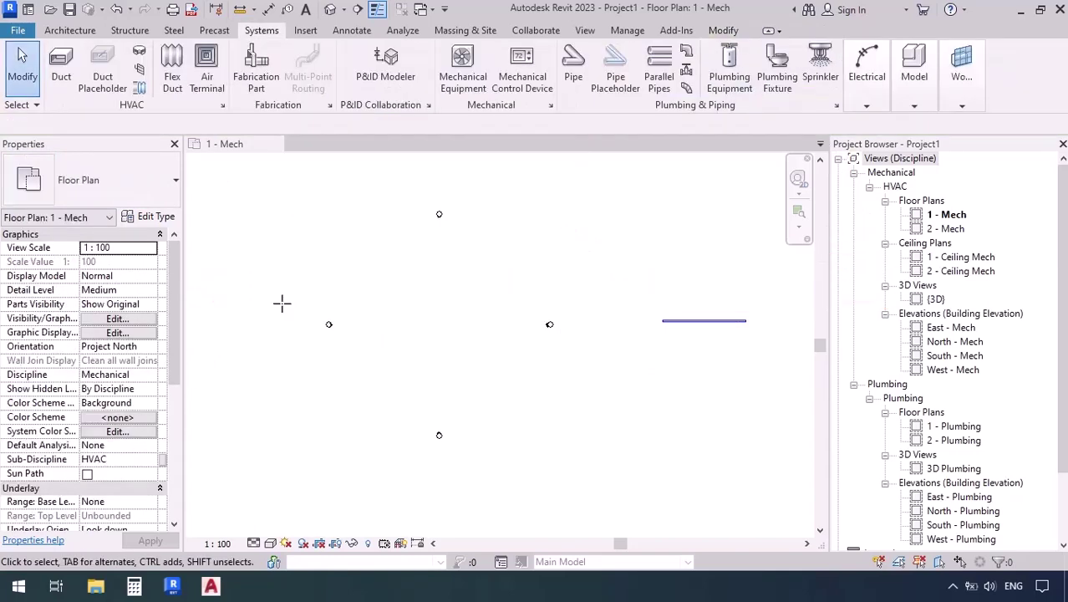
Collapse and re-expand the Views branch of the Project Browser, and collapse its Mechanical and Plumbing disciplines to examine the main categories
click(838, 158)
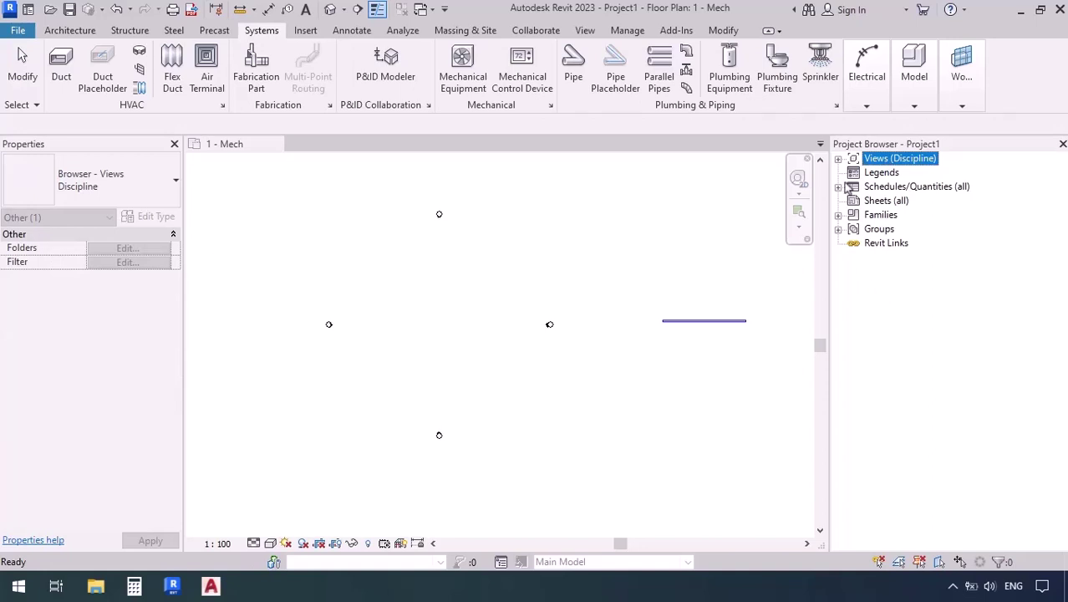
click(840, 160)
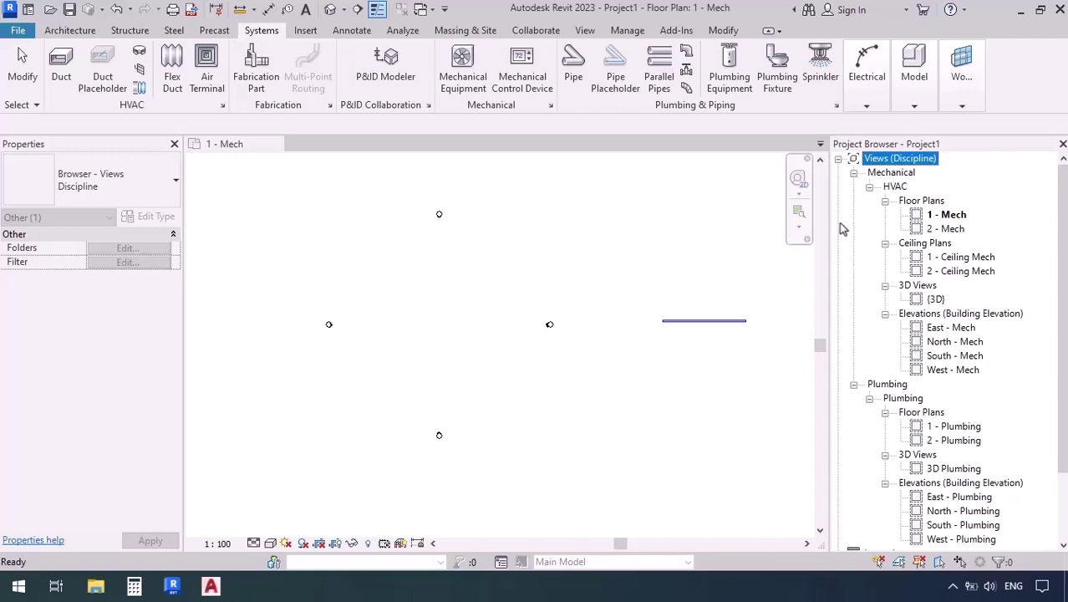
click(854, 173)
click(854, 188)
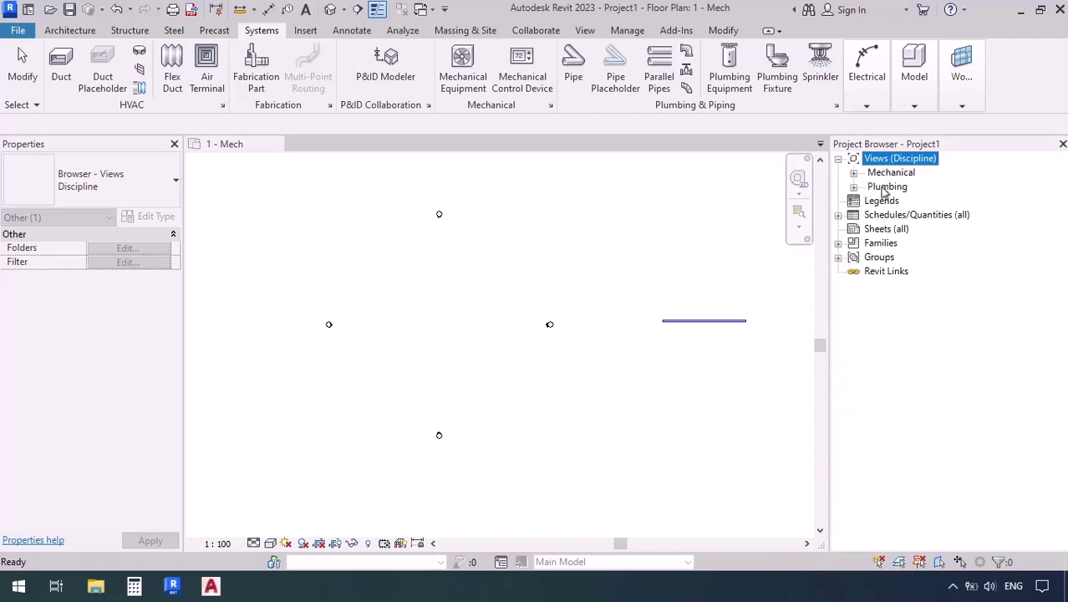
Expand the Mechanical and Plumbing disciplines down to their sub-disciplines, and examine the views listed under HVAC
click(854, 173)
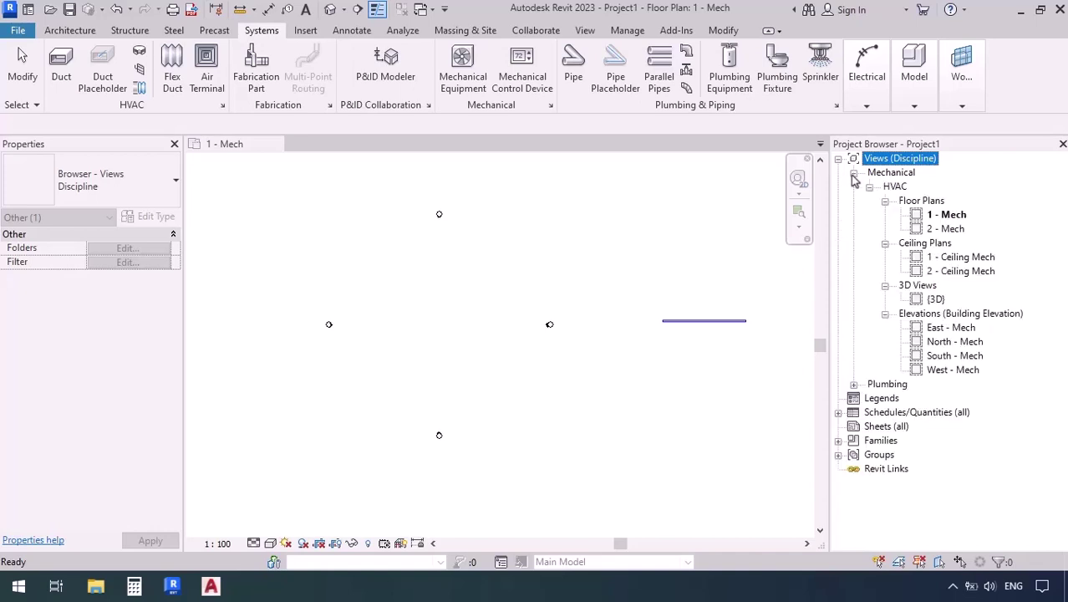
click(869, 188)
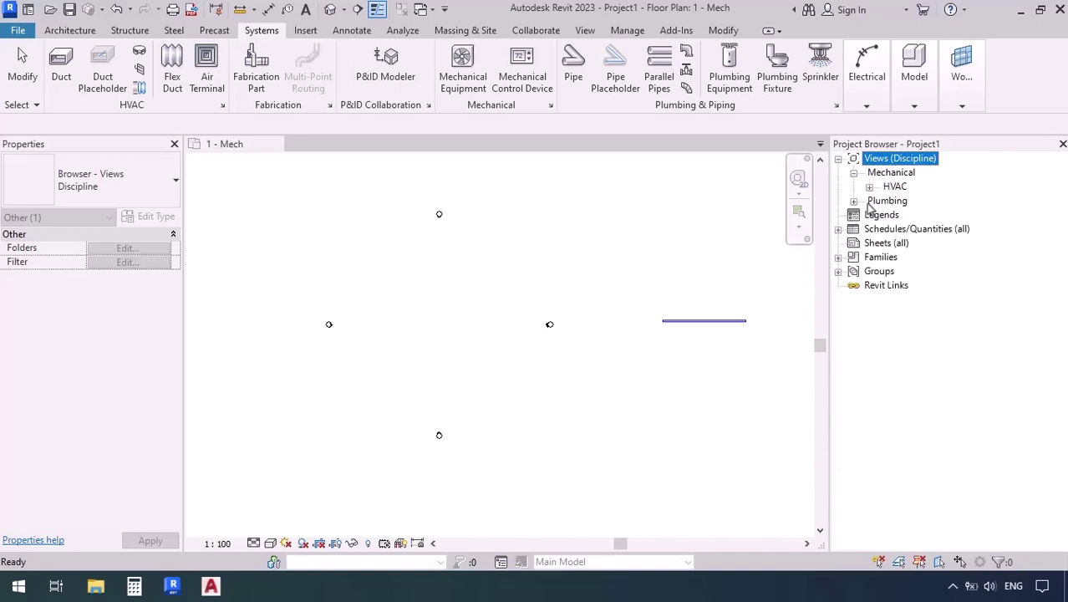
click(853, 202)
click(869, 215)
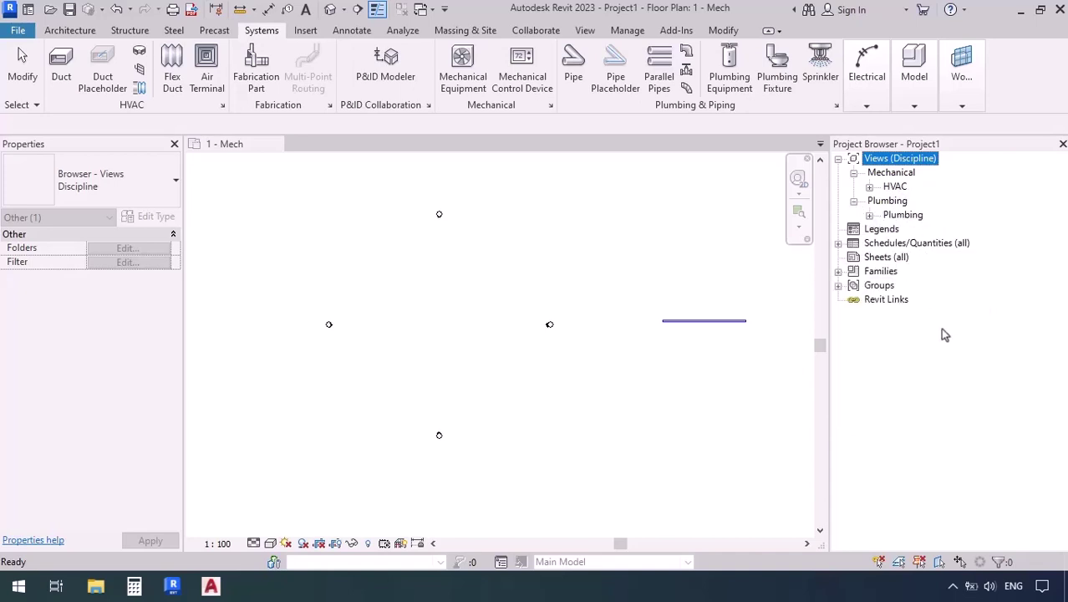
click(869, 188)
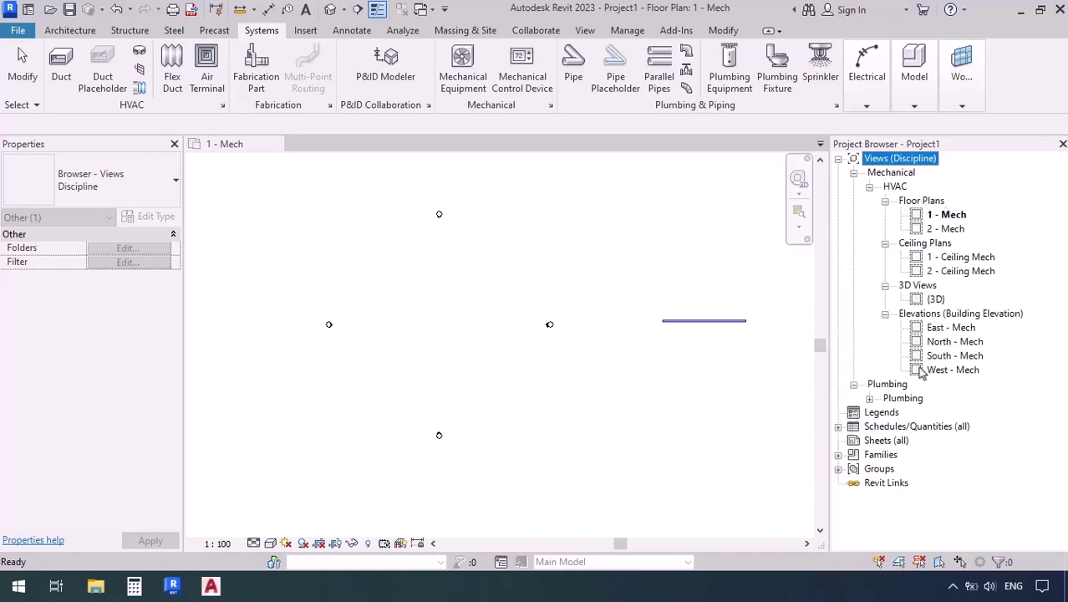
Expand the Plumbing sub-discipline, open the 1 - Plumbing floor plan, and compare it with the 1 - Mech floor plan
click(870, 399)
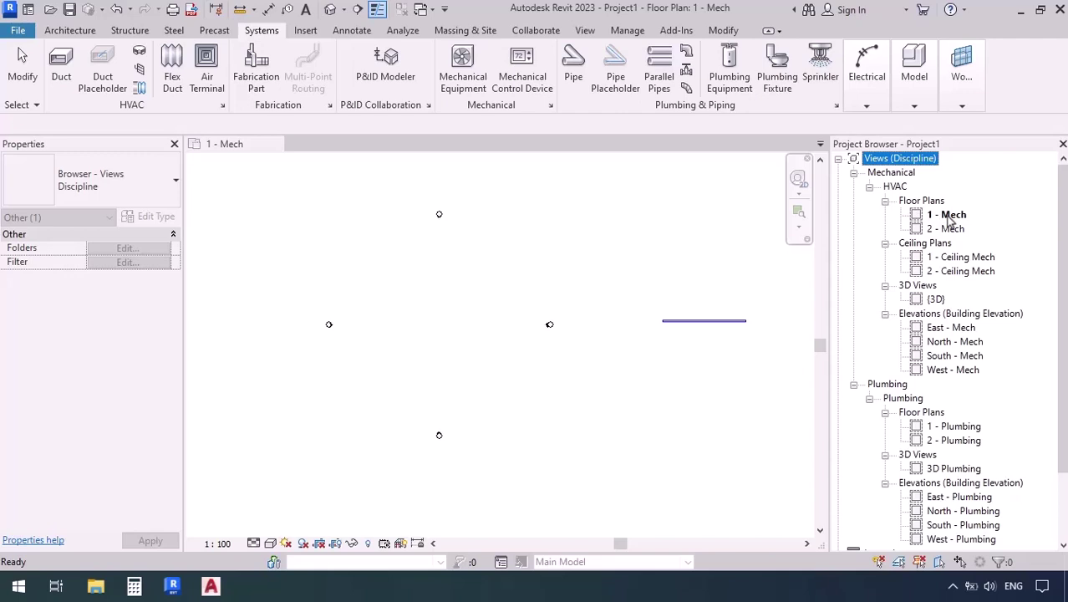
double_click(965, 428)
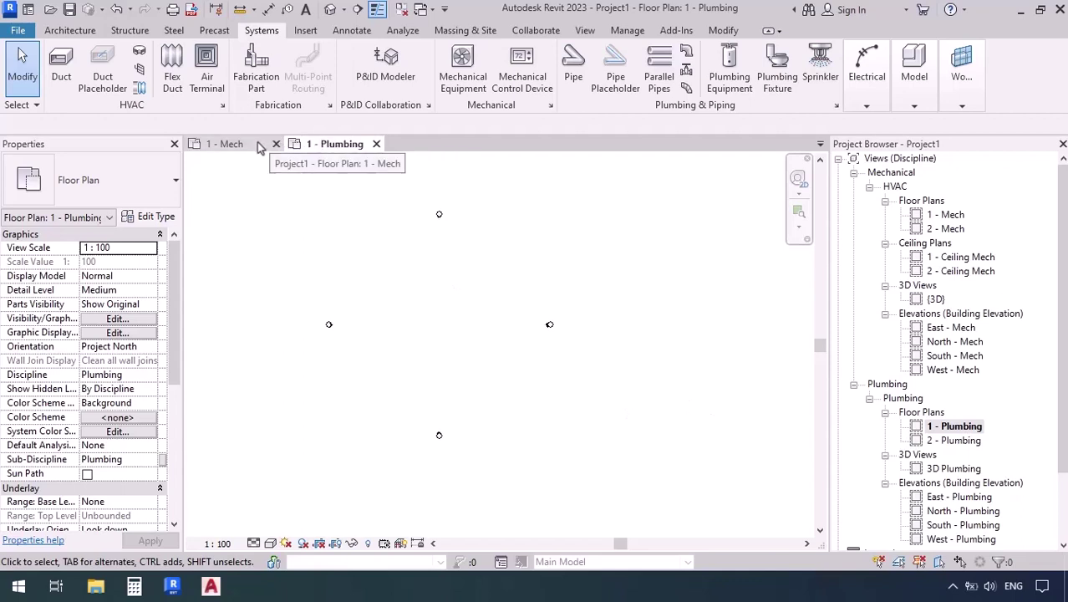
click(223, 145)
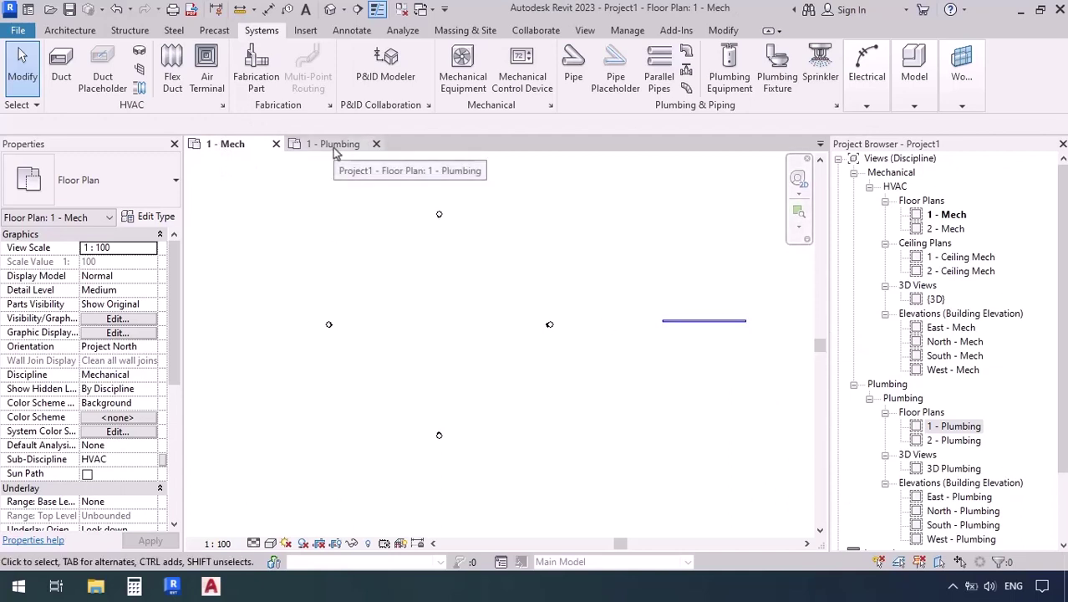
click(334, 147)
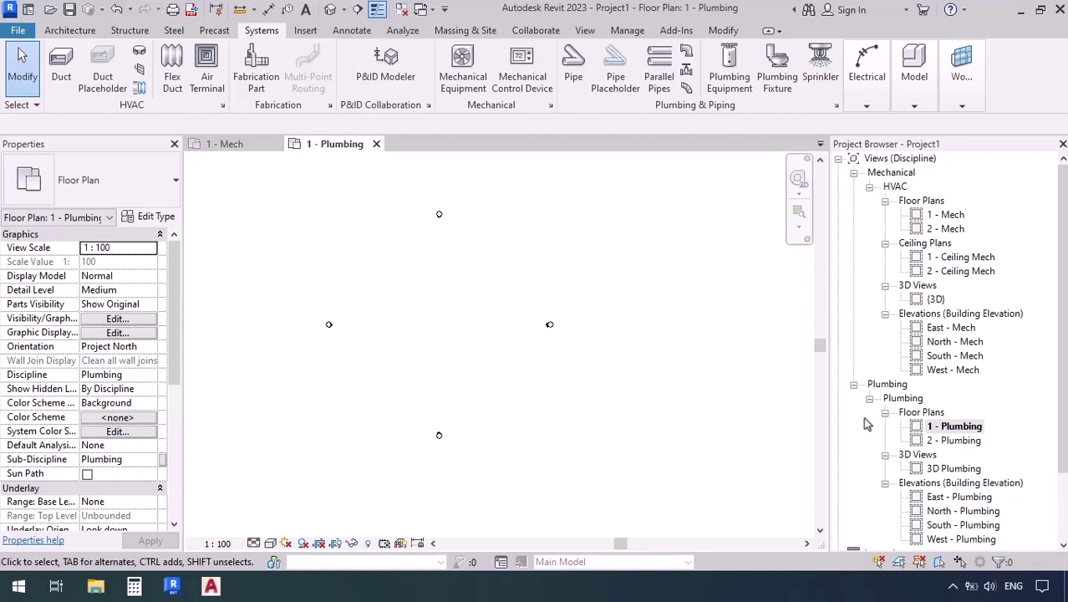
Close the Project Browser and the Properties palette to enlarge the drawing area
click(1063, 145)
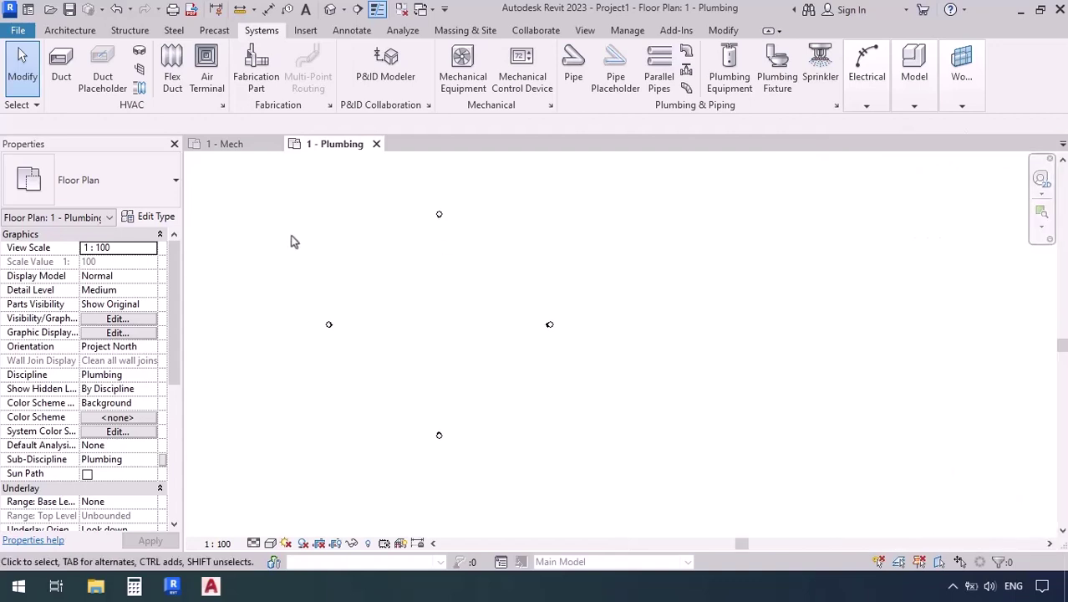
click(174, 145)
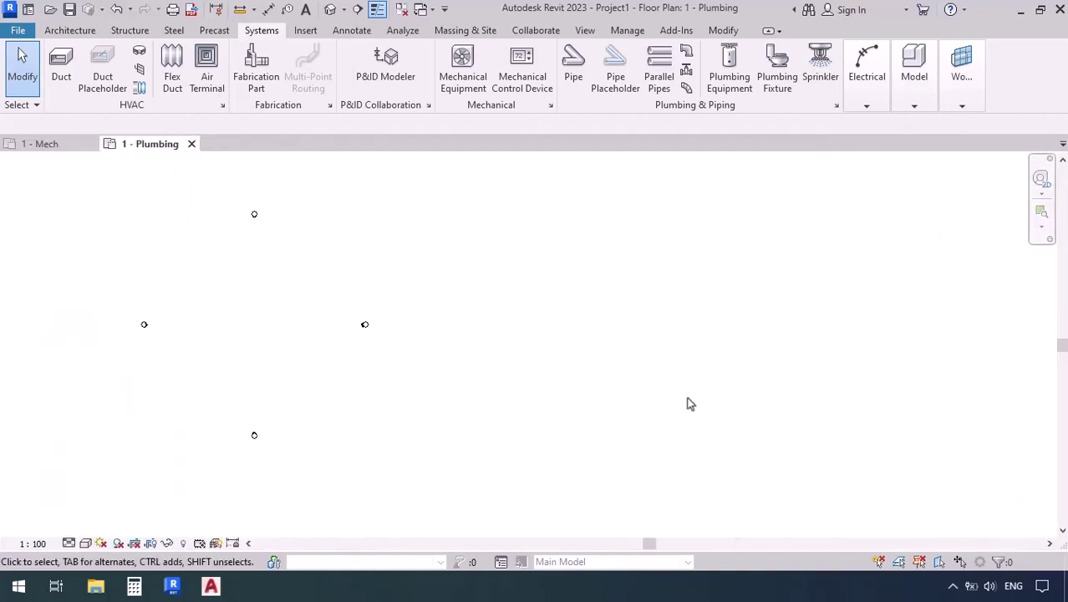
middle_drag(388, 387, 613, 405)
Restore the Project Browser and the Properties palette through the user interface display settings
click(587, 32)
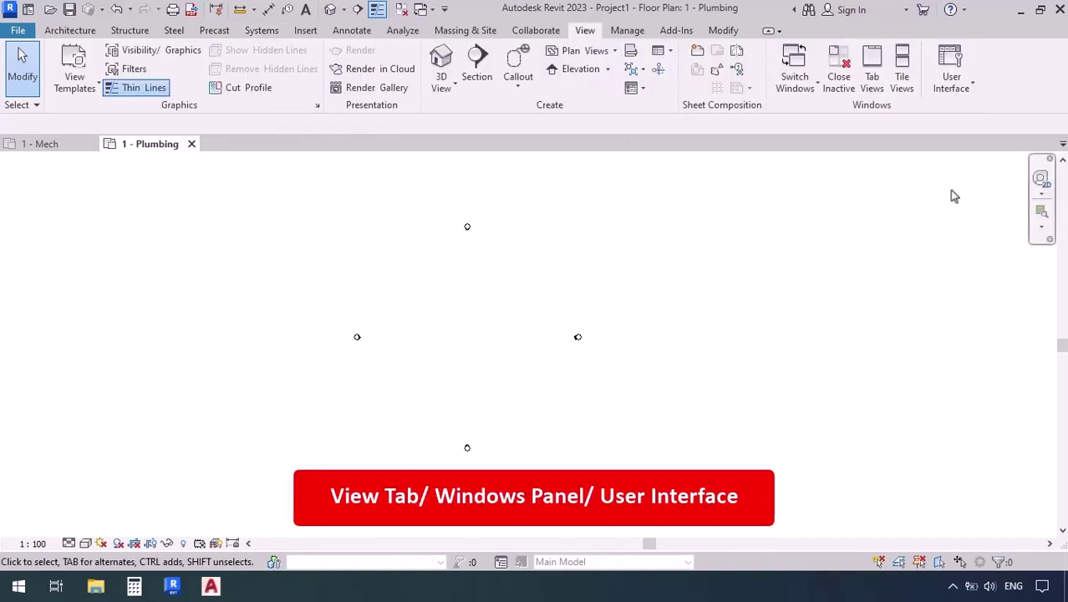
click(965, 94)
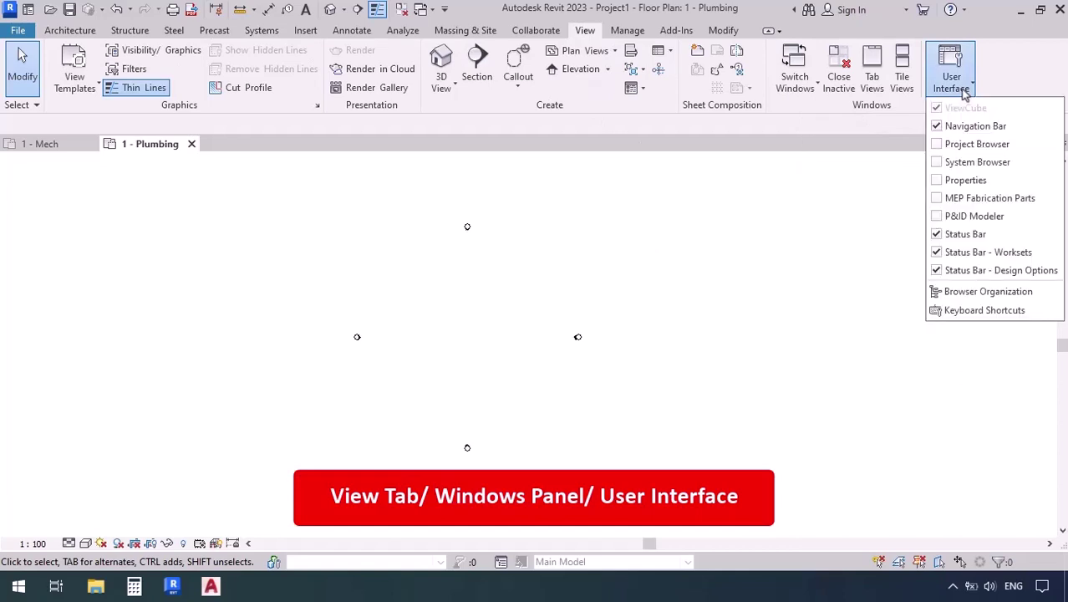
click(936, 145)
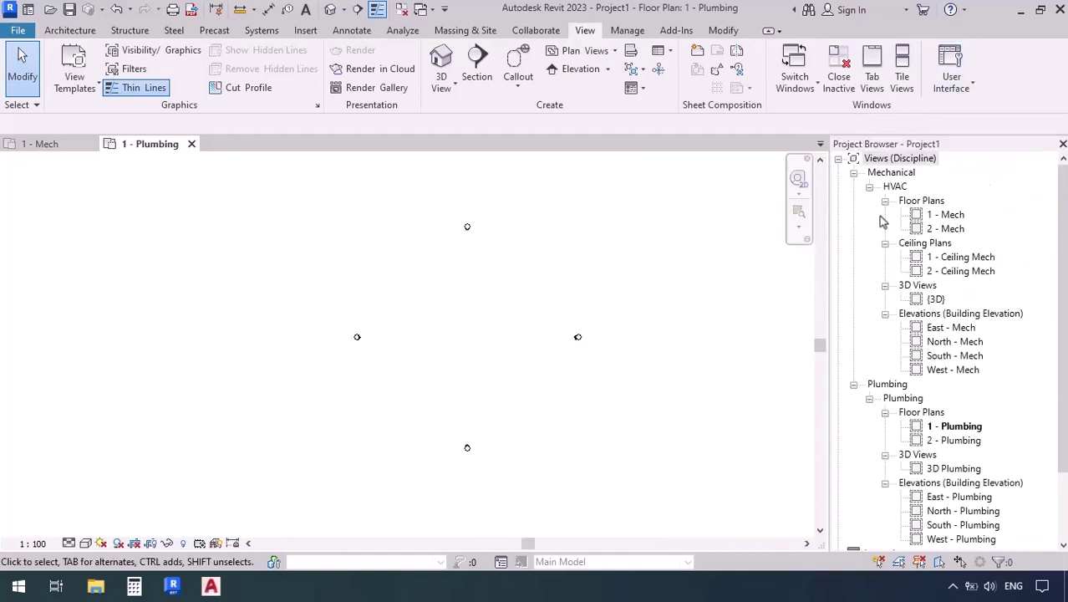
click(946, 87)
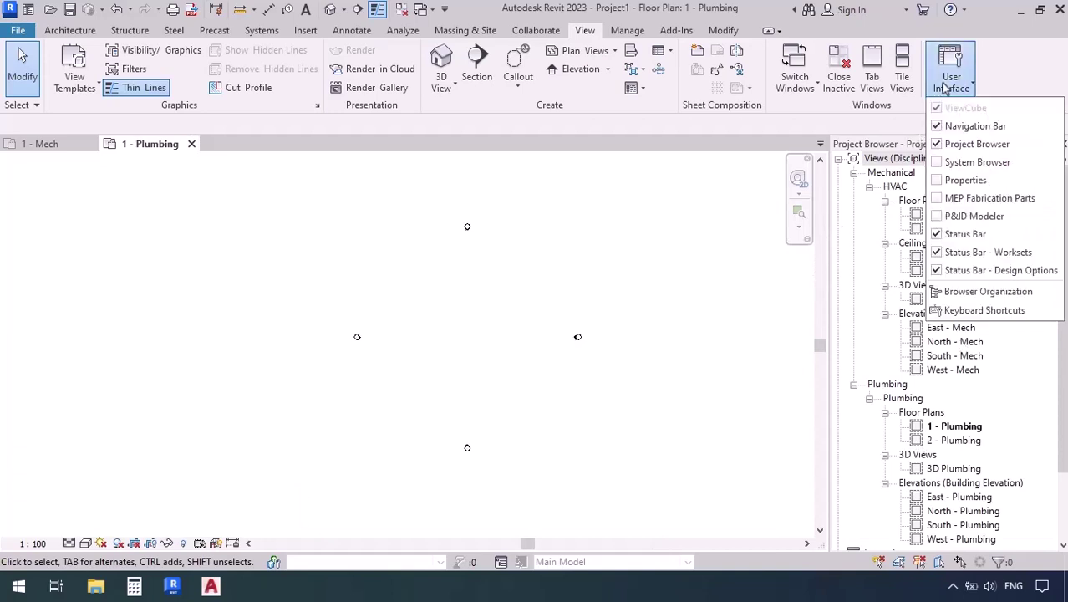
click(939, 181)
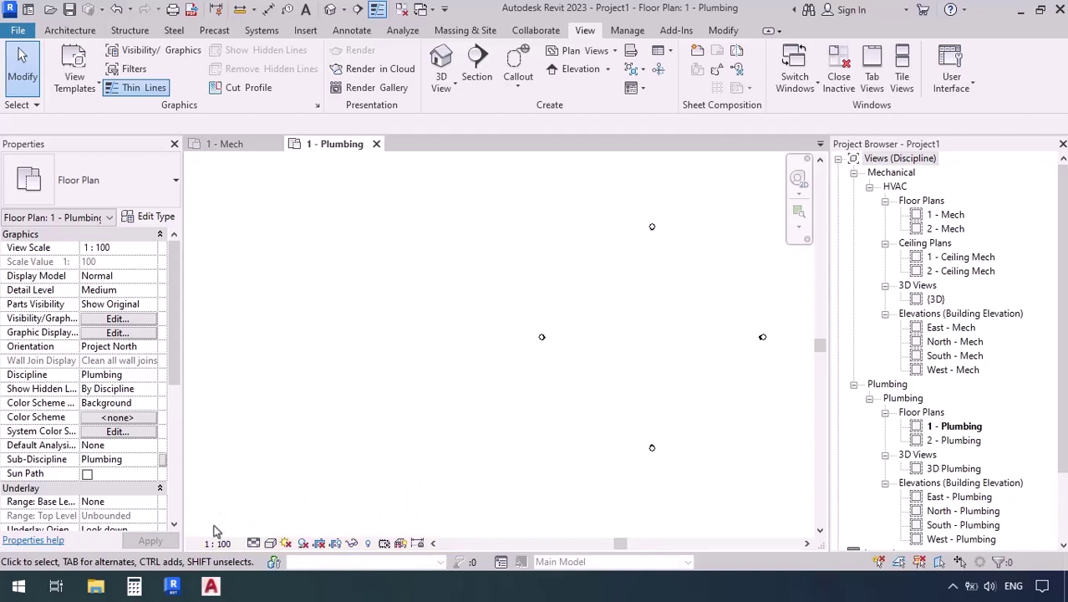
Examine the plan view's visual style options, and start and cancel the Duct command to review its placement settings
click(271, 544)
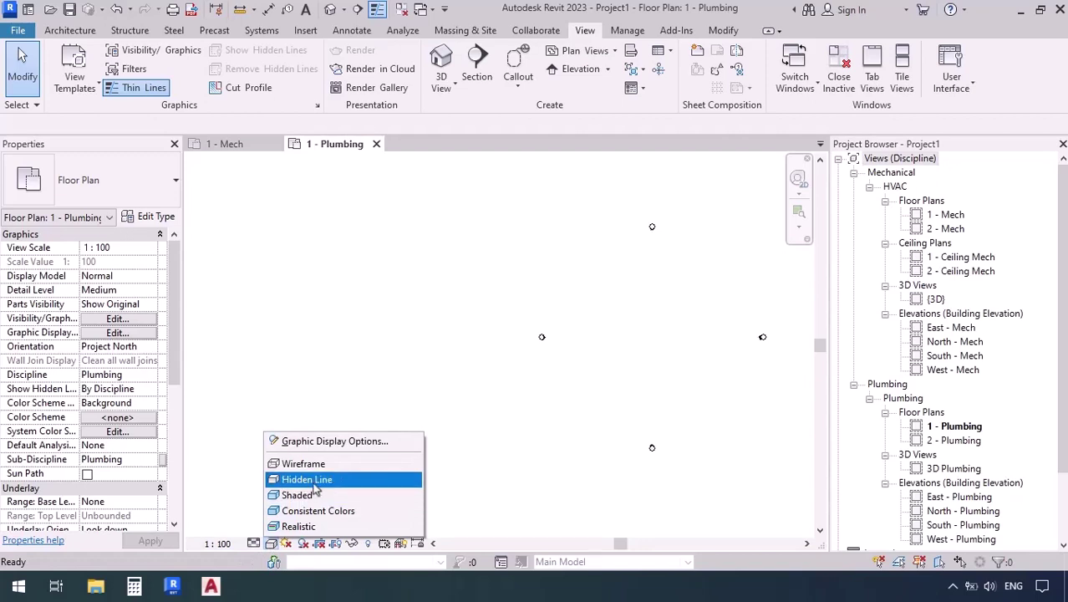
click(470, 500)
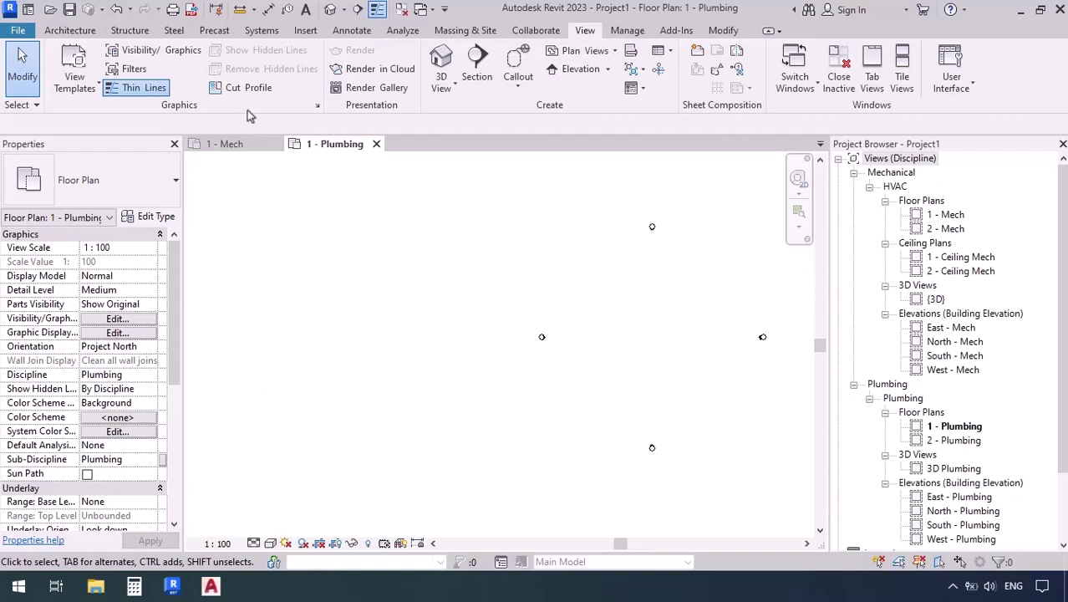
click(259, 30)
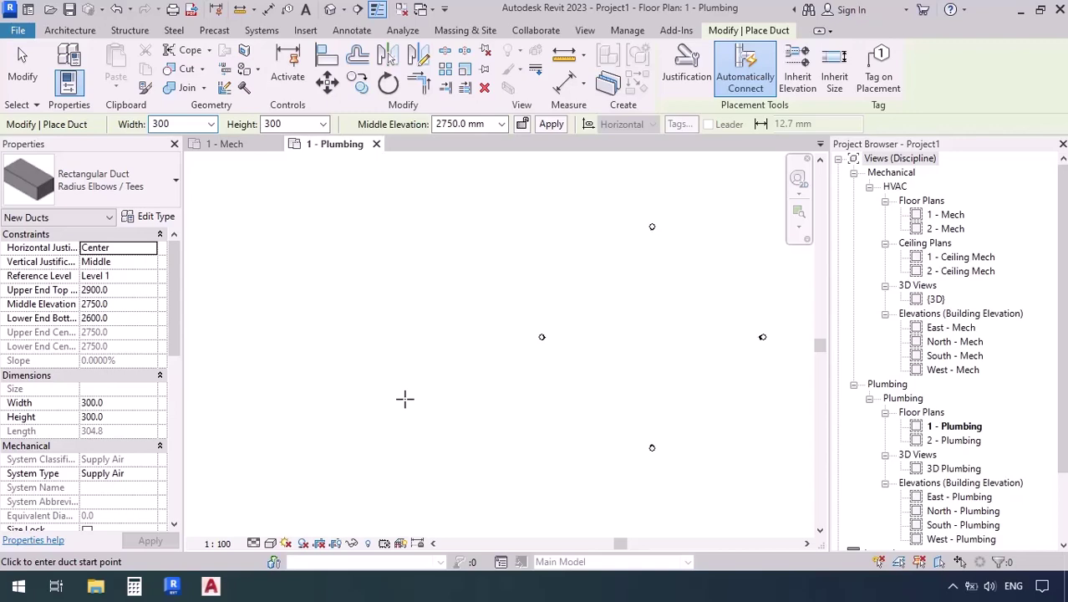
key(Escape)
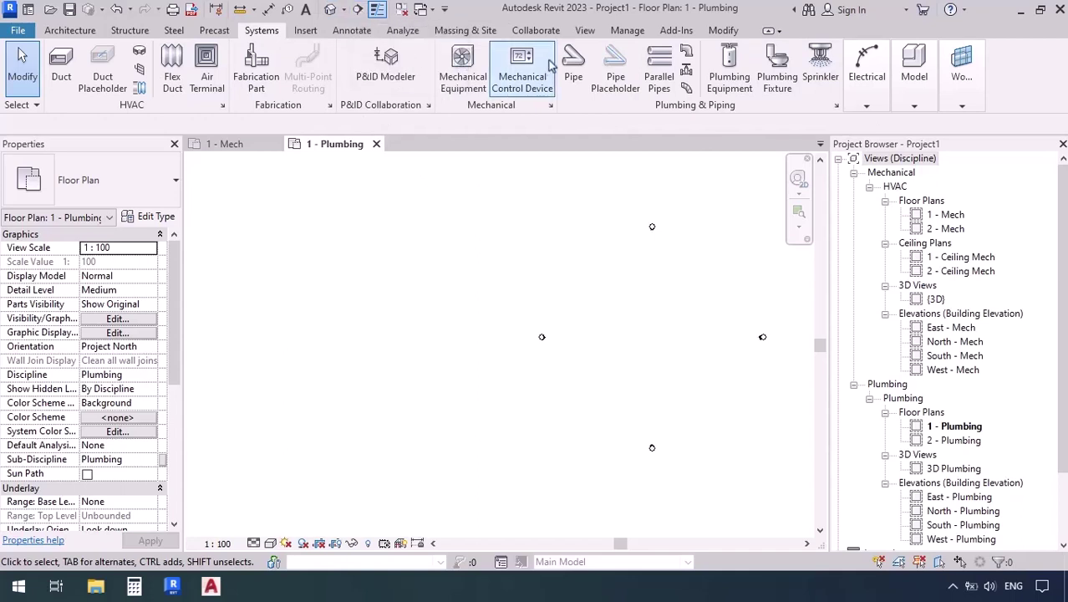
Add the Duct tool to the Quick Access Toolbar and check the toolbar's overflow tools for it
click(586, 31)
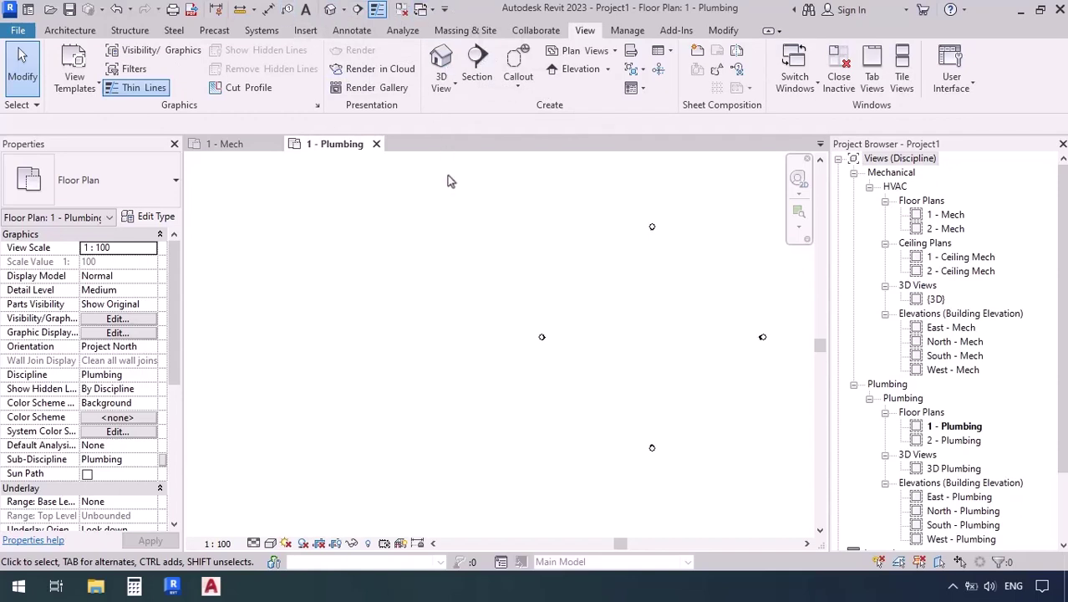
click(253, 35)
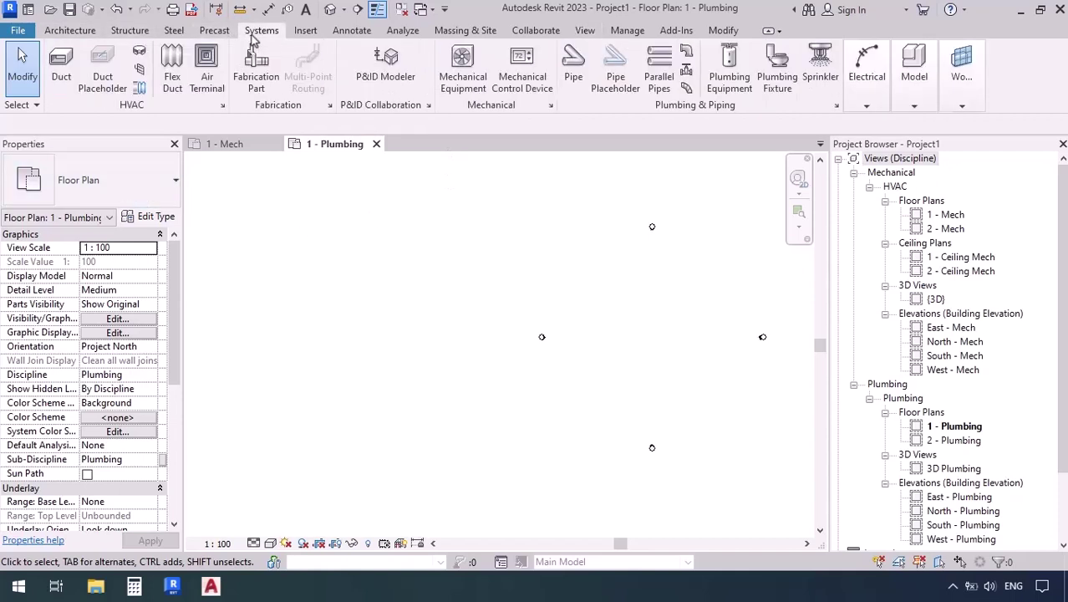
right_click(59, 79)
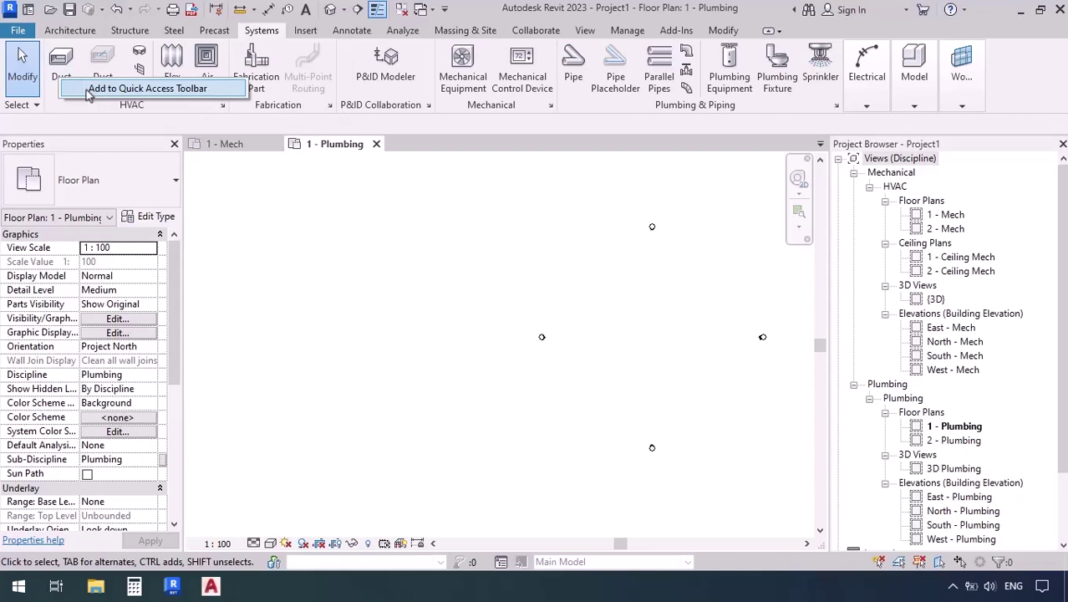
click(92, 90)
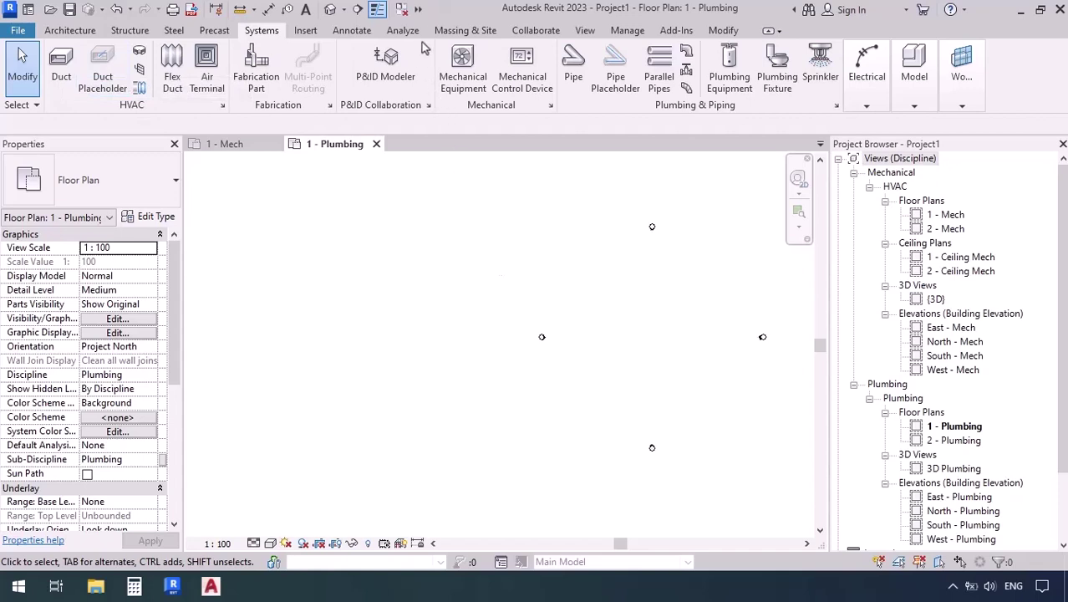
click(419, 10)
click(420, 12)
Show the Quick Access Toolbar below the ribbon and remove the Duct tool from it
right_click(136, 11)
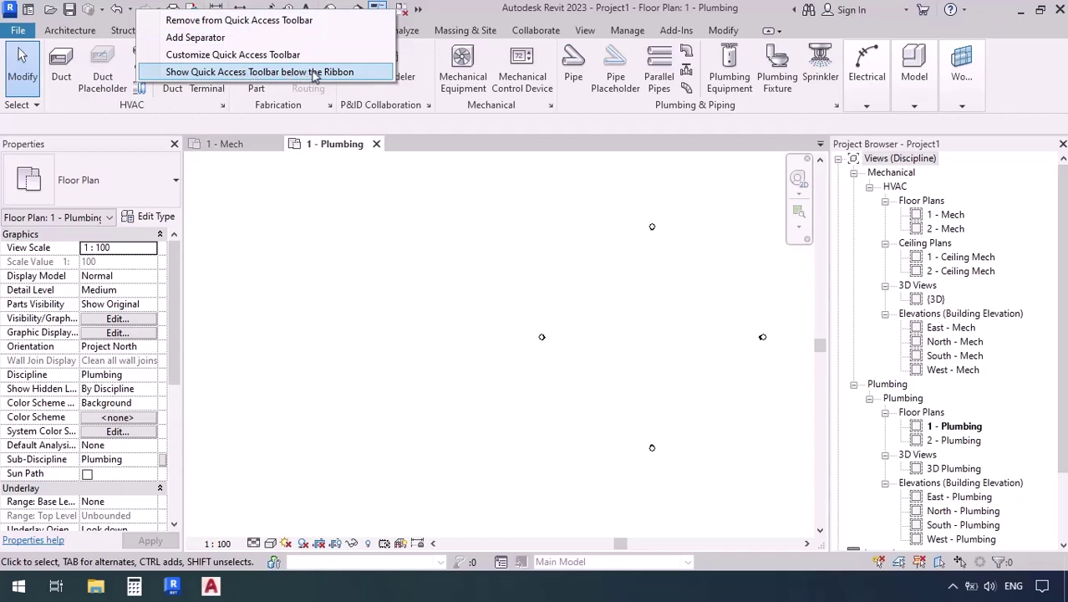
click(364, 73)
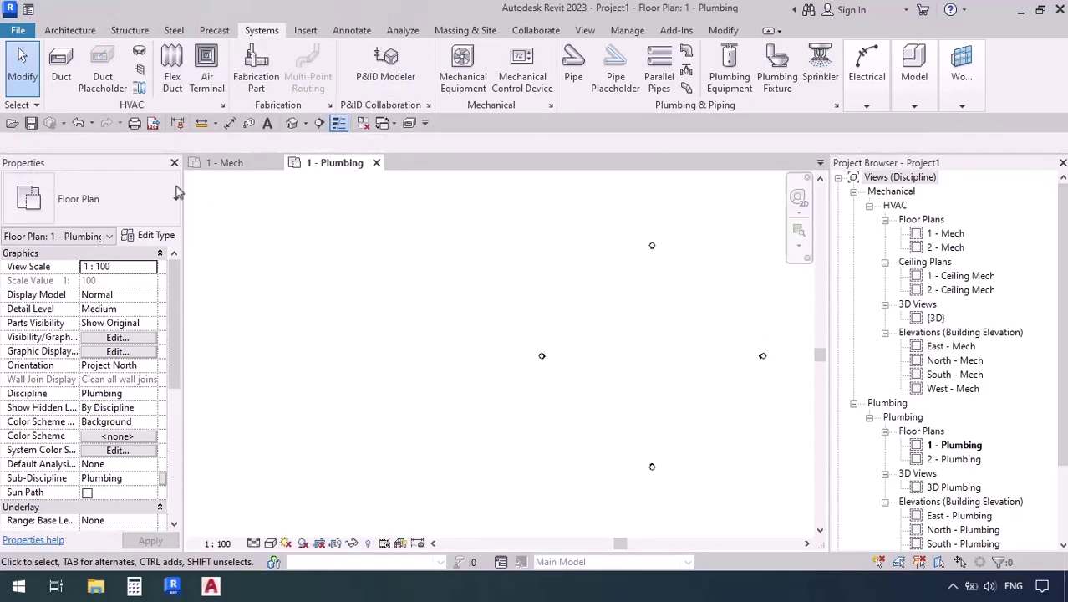
right_click(410, 124)
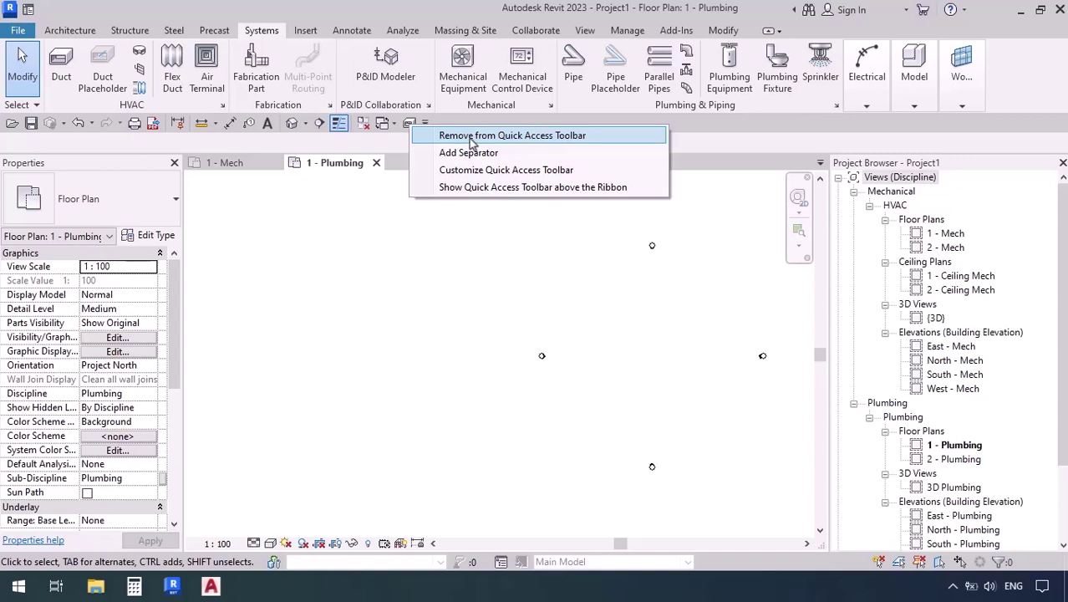
click(470, 138)
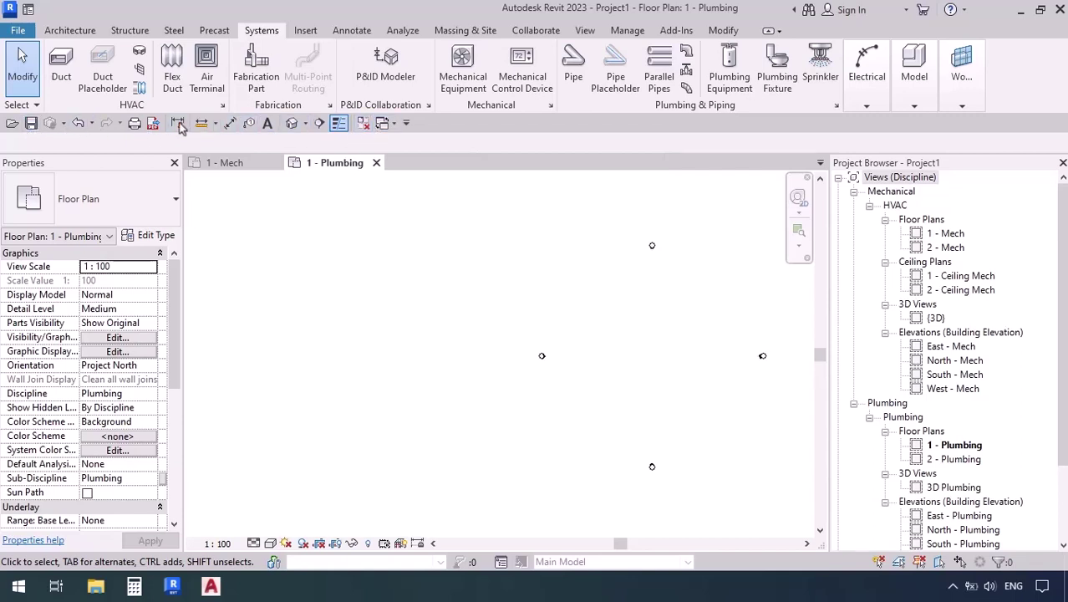
Examine the Quick Access Toolbar's customization list with Print selected, discard it, and show the toolbar above the ribbon again
click(405, 123)
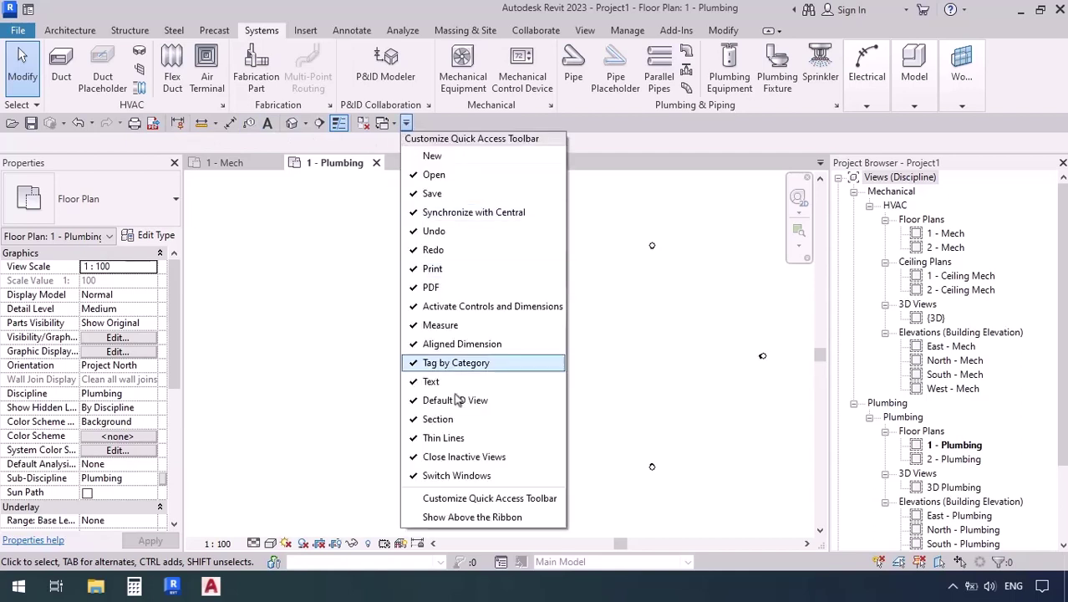
click(434, 500)
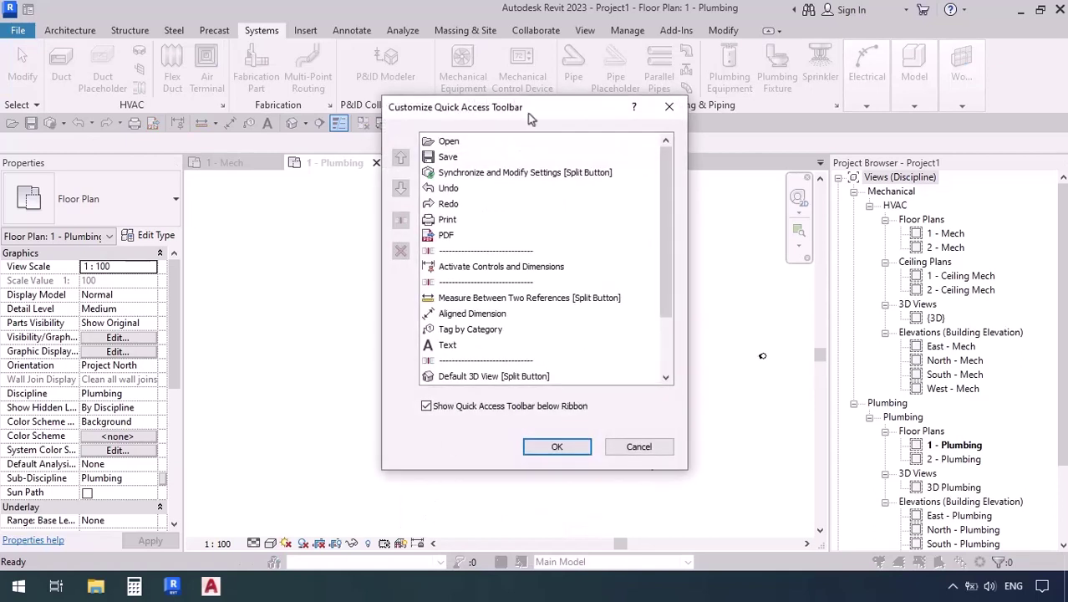
drag(528, 113, 527, 130)
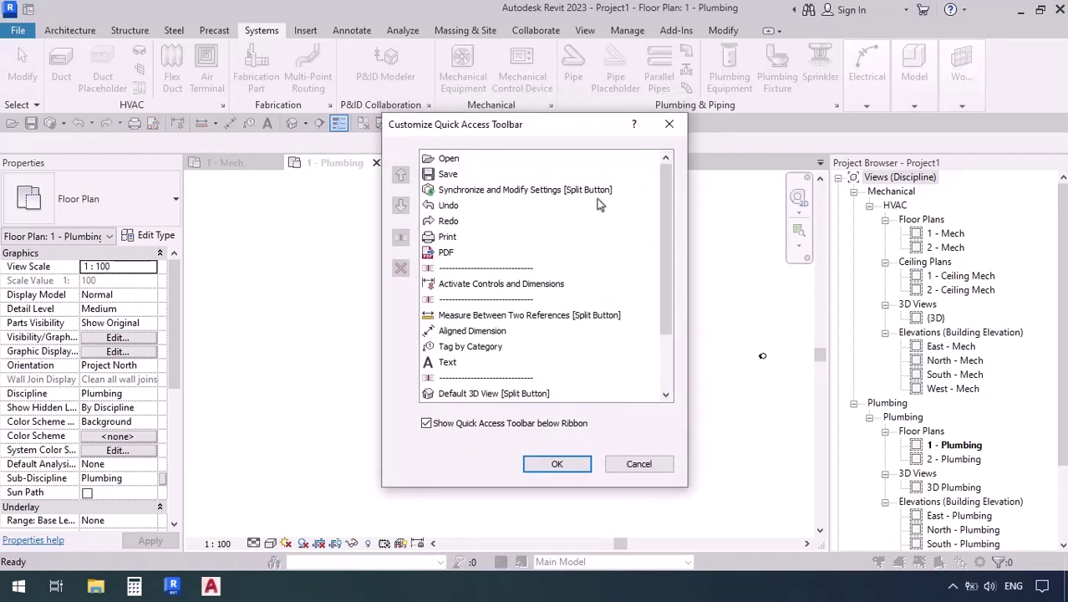
click(447, 238)
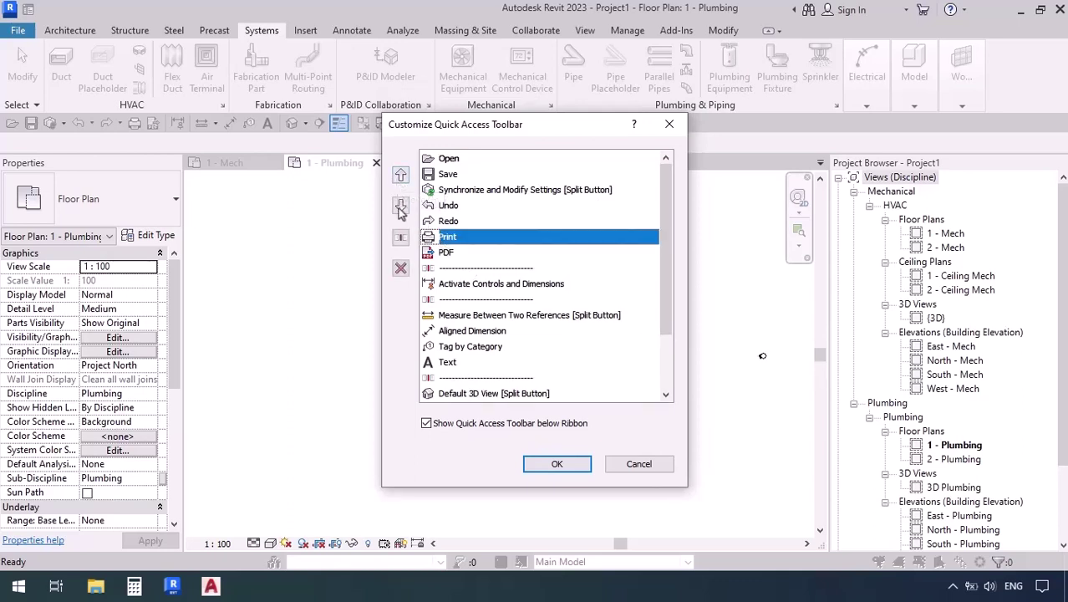
click(638, 465)
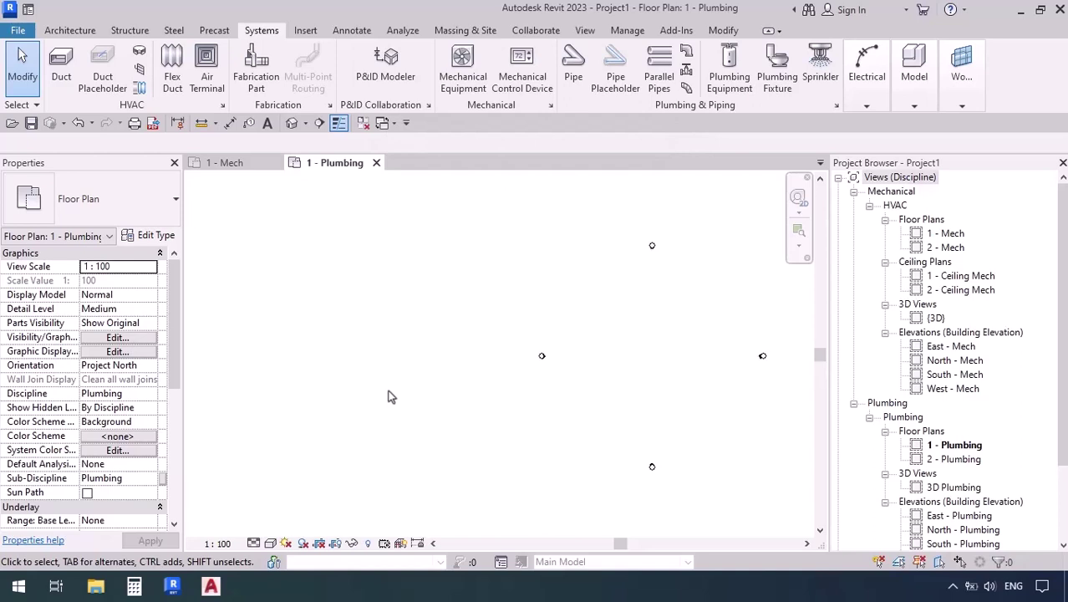
right_click(282, 124)
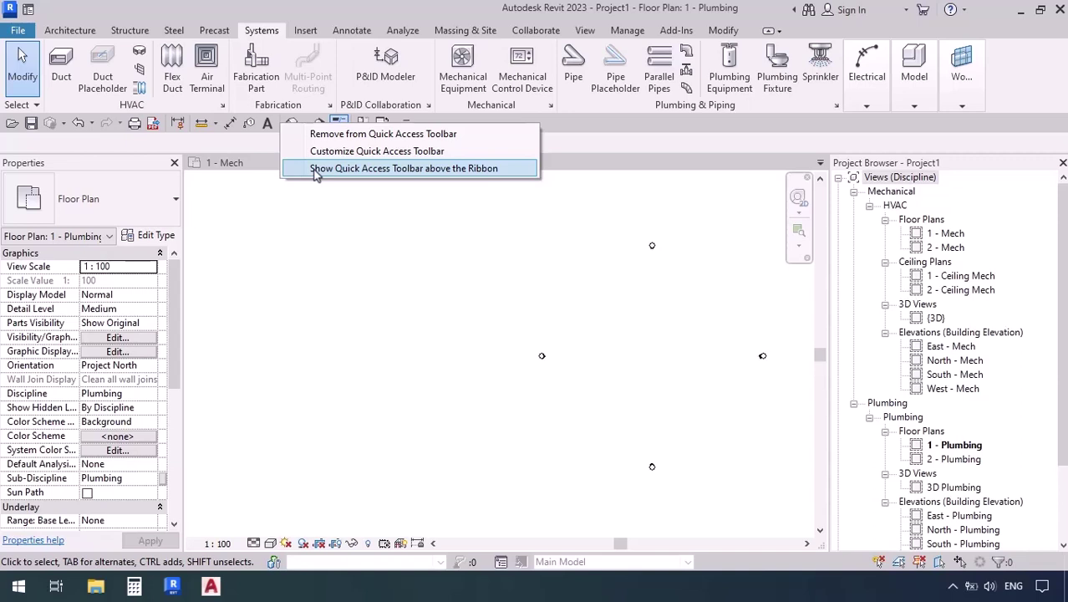
click(315, 171)
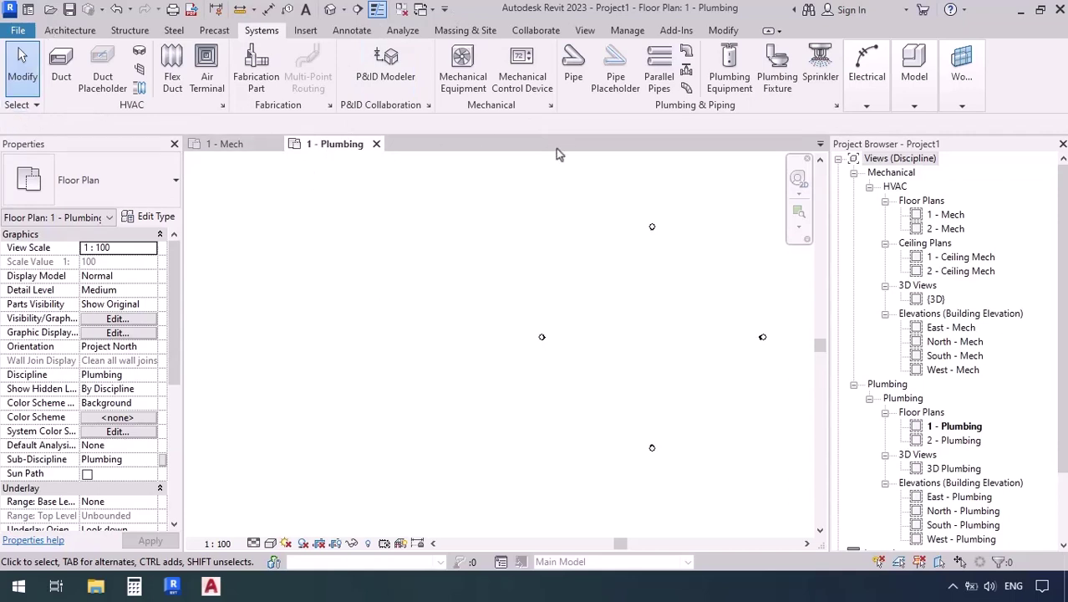
Dock the Options Bar at the bottom, and dock it back at the top with the Duct command active
right_click(491, 127)
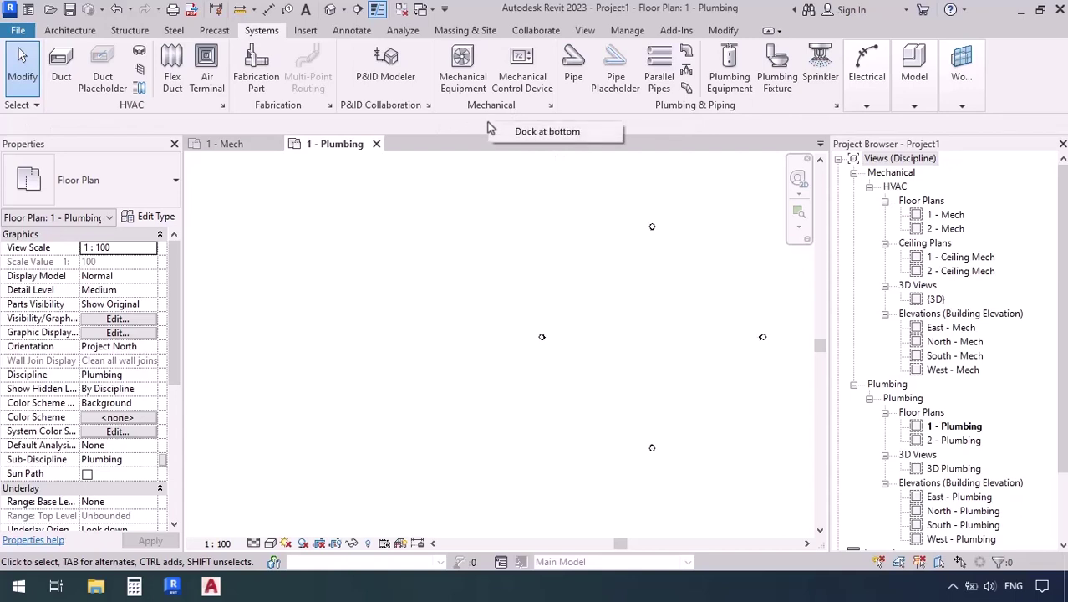
click(567, 133)
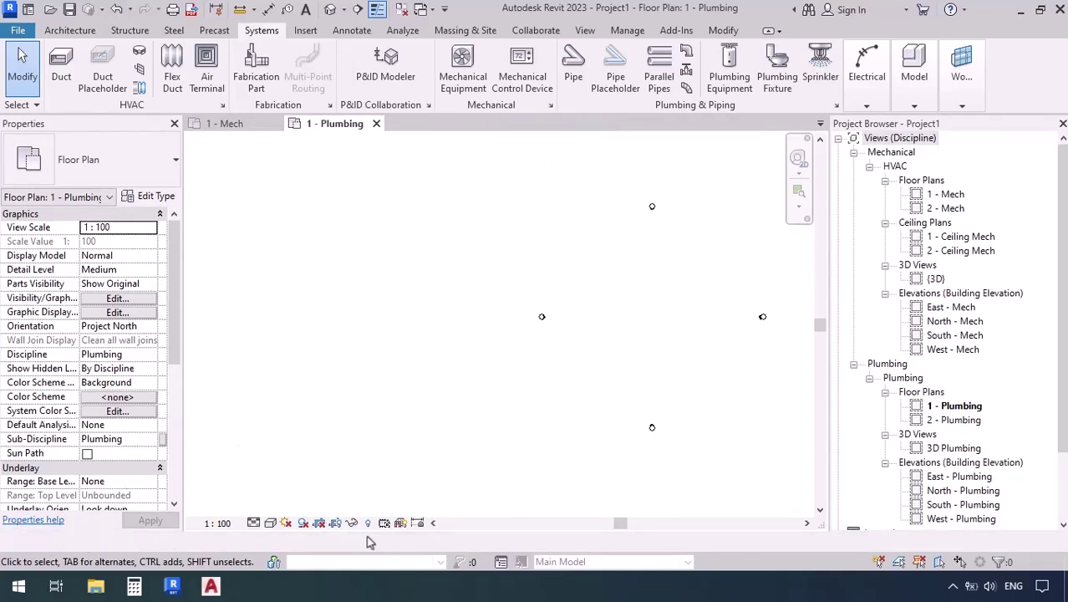
key(d)
key(t)
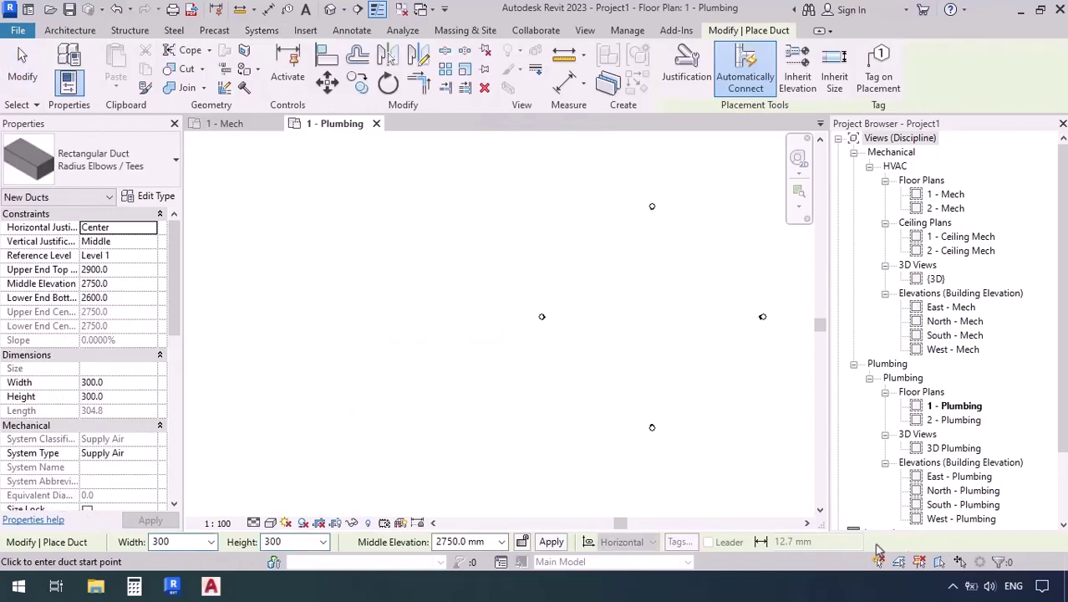
right_click(877, 550)
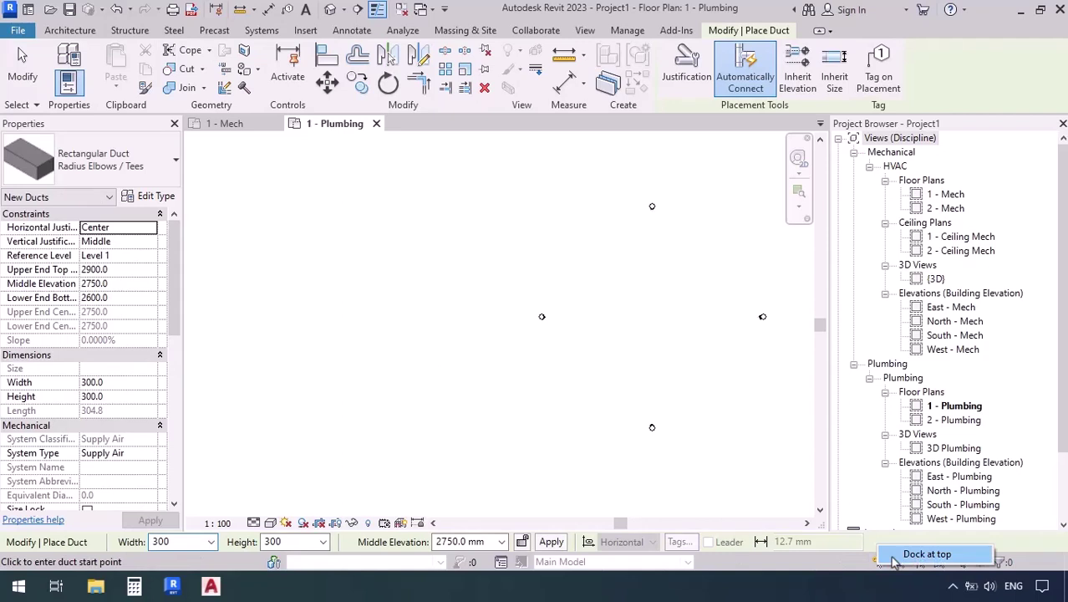
click(893, 559)
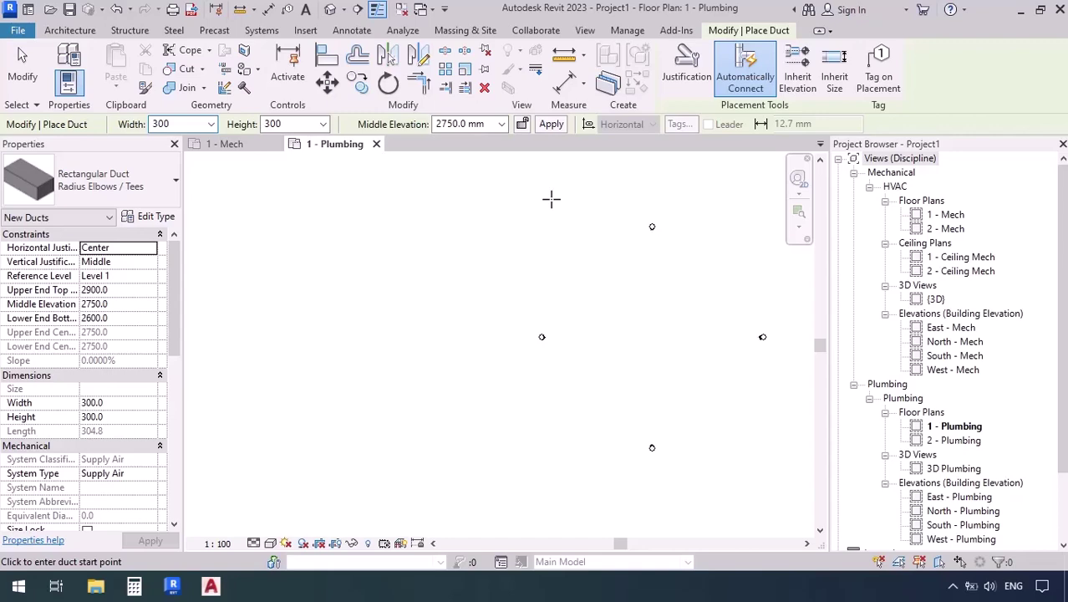
Leave the Duct command, expand the Info Center search field and search the Autodesk help for "Pipe"
key(Escape)
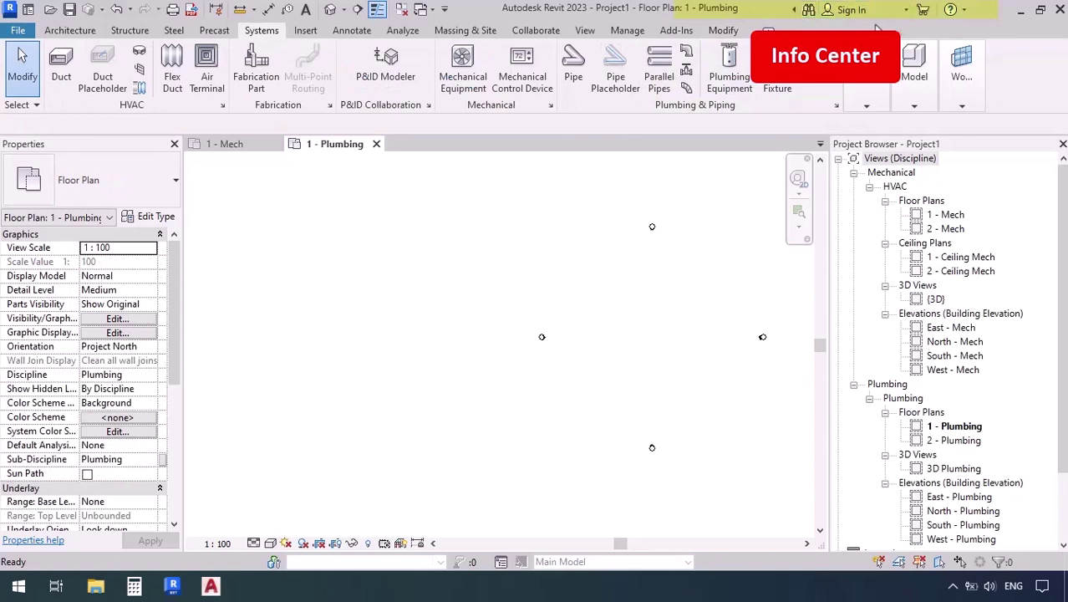
click(794, 10)
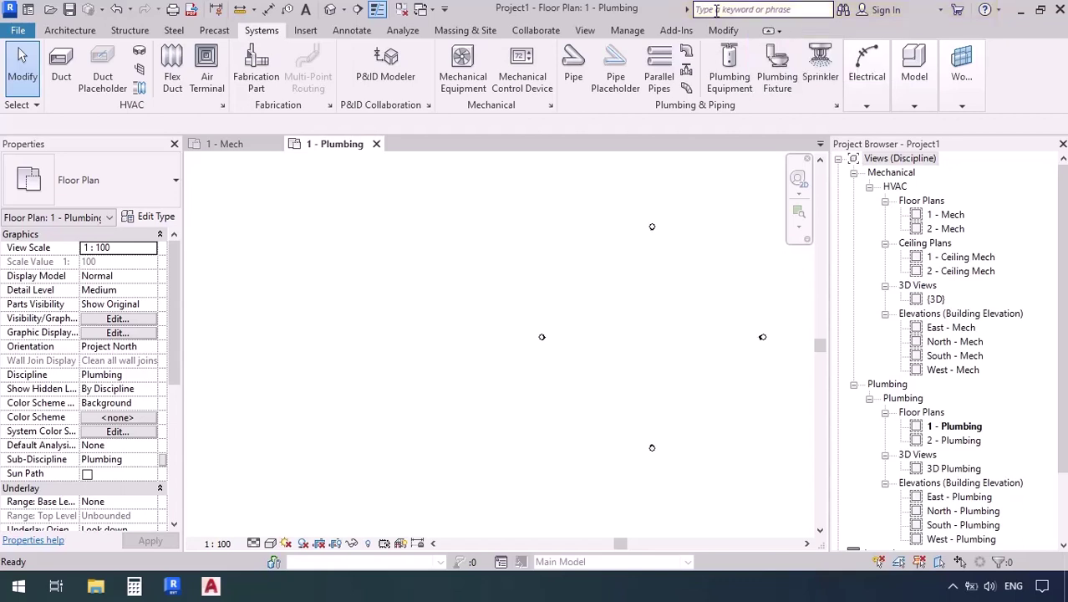
click(716, 11)
text(Pipe)
key(Return)
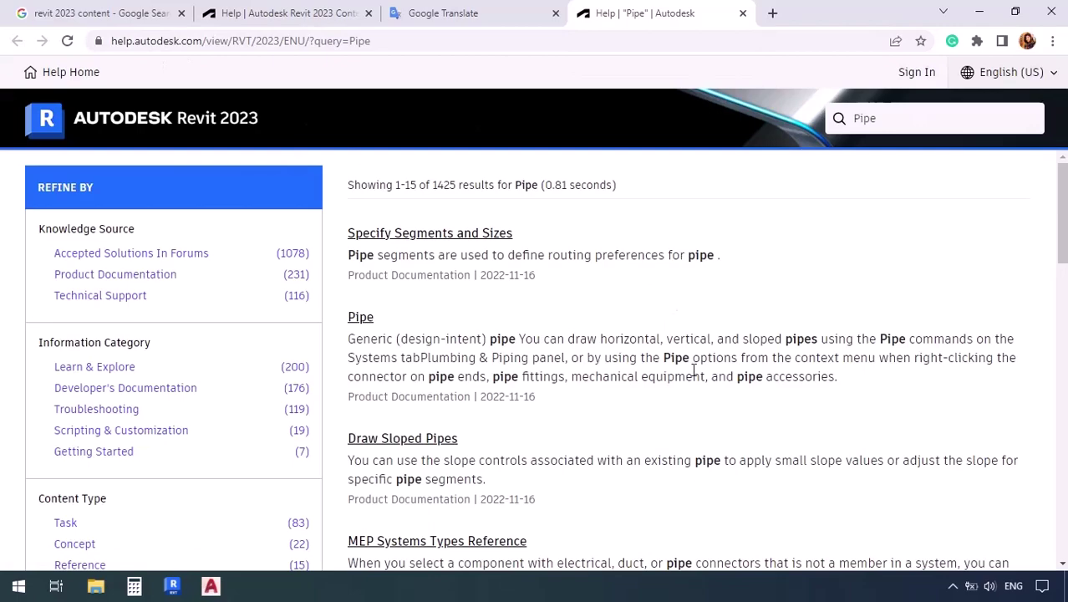
Look through the Pipe results in the Autodesk Revit 2023 online help and return to Revit
scroll(669, 385, down, 3)
scroll(670, 387, down, 9)
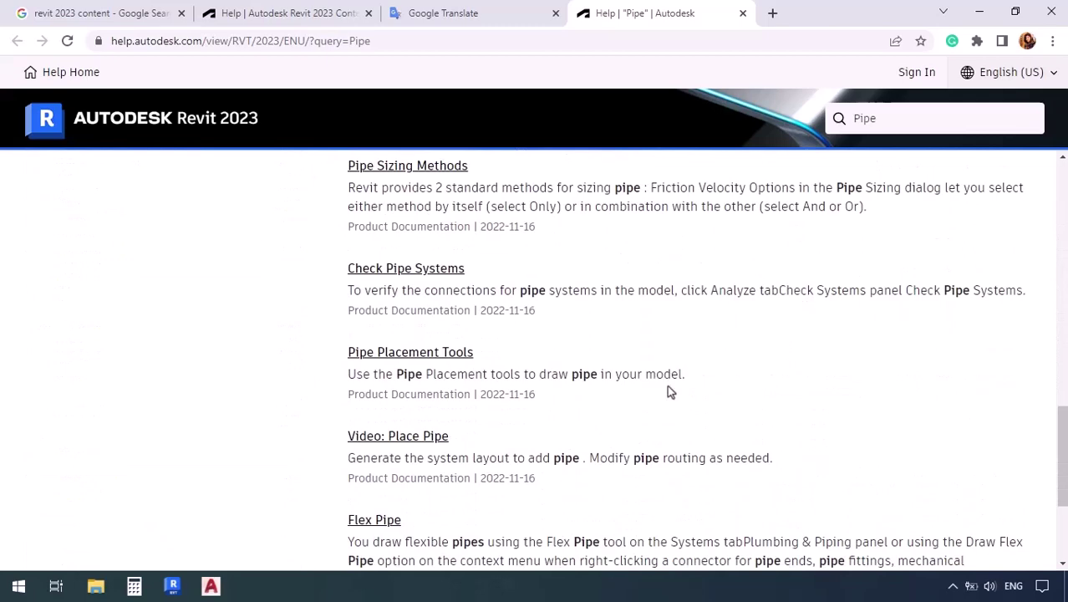
scroll(668, 388, up, 12)
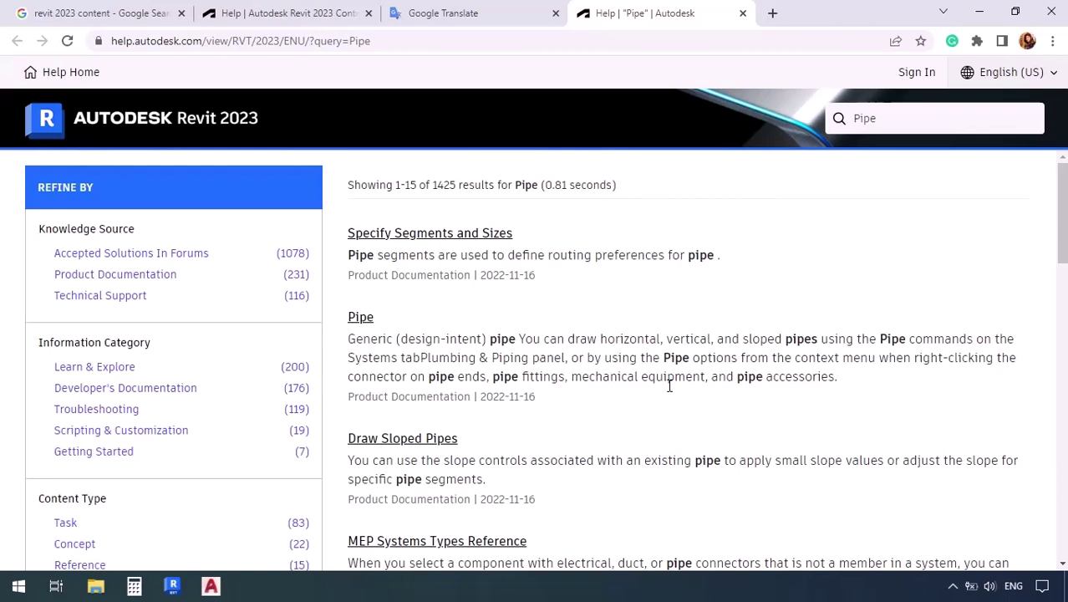
click(975, 15)
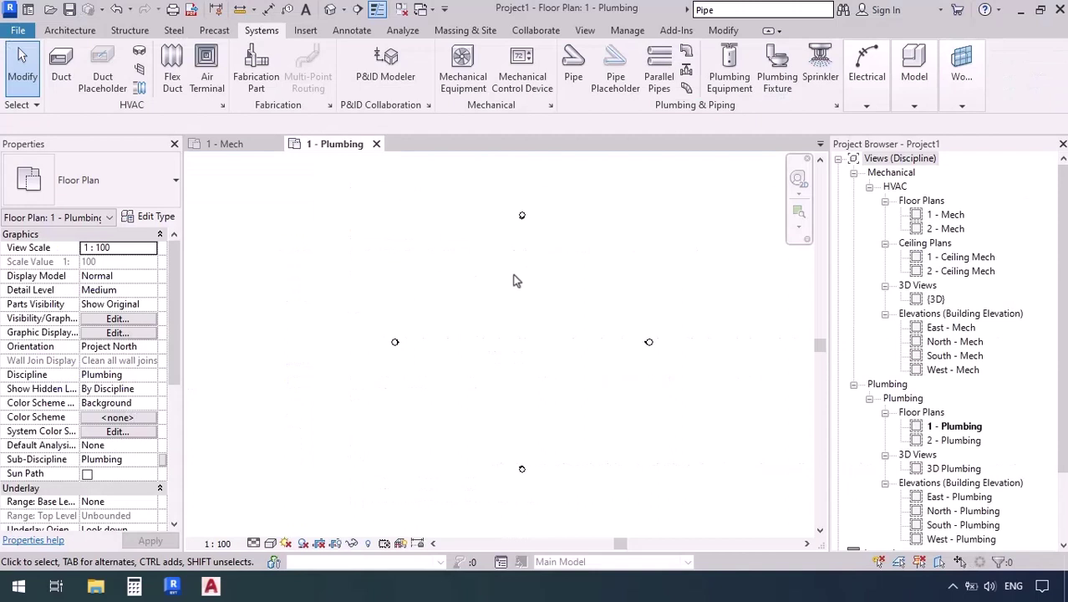
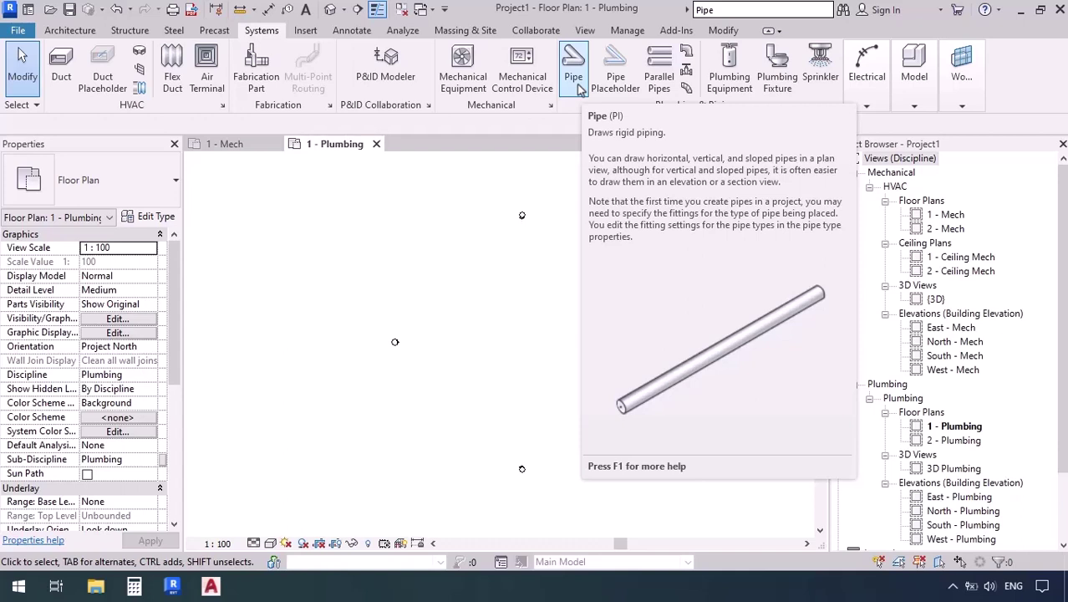
Check the tooltip of the Trim/Extend to Corner tool for its keyboard shortcut and return to the Systems tools
click(722, 32)
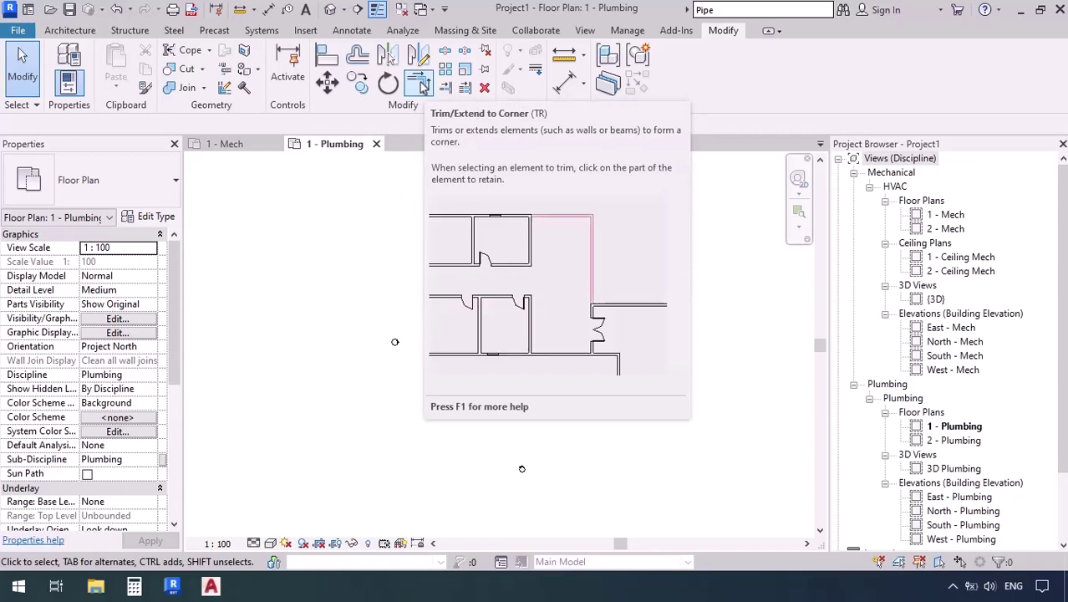
click(255, 31)
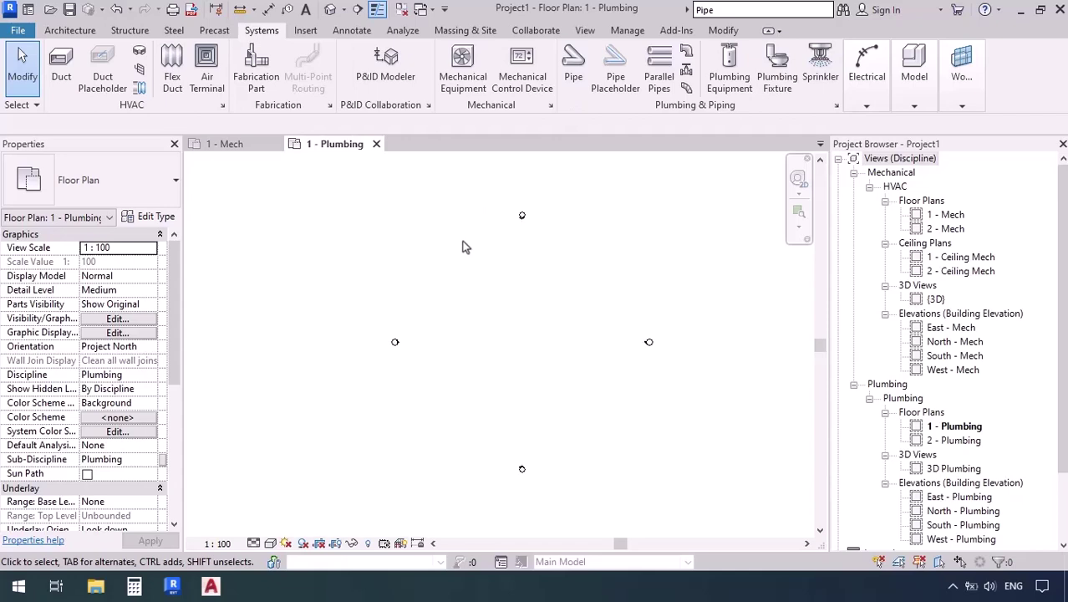
Try starting the Pipe and Duct commands by their two-letter shortcuts, and leave without placing anything
key(p)
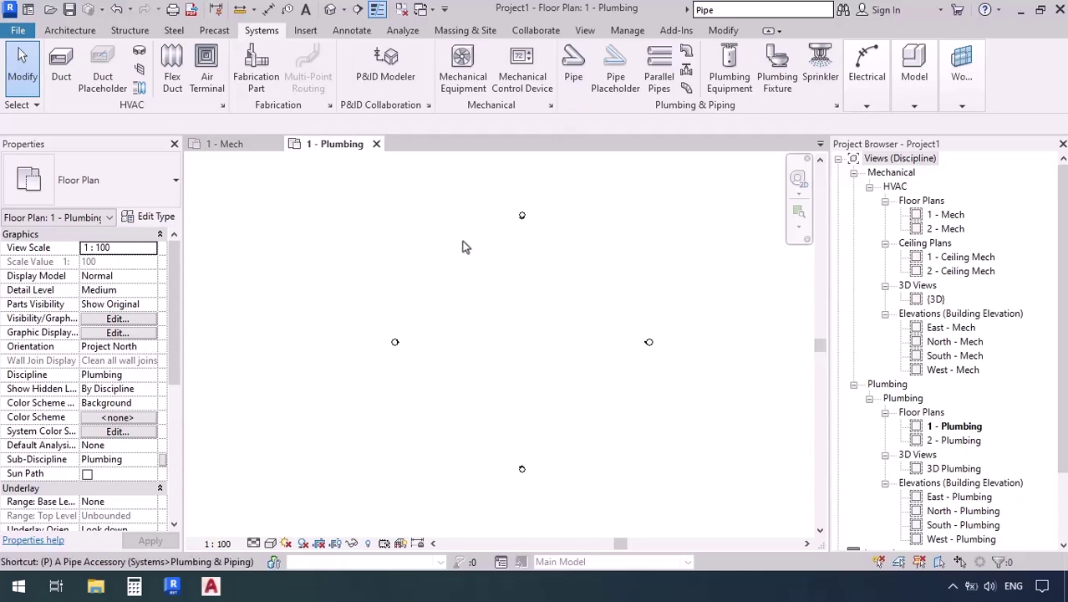
key(i)
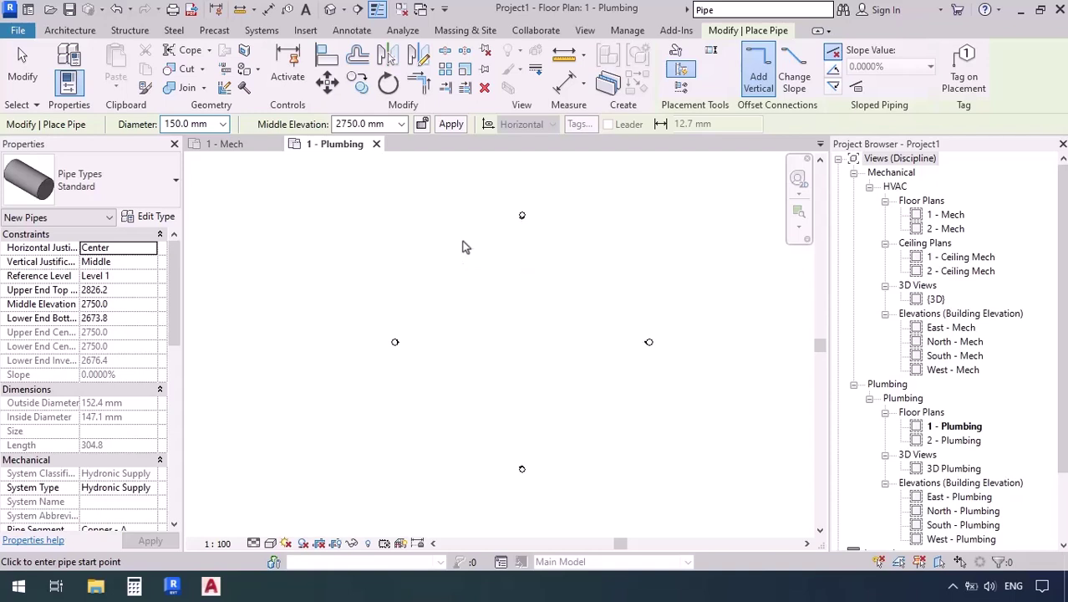
key(d)
key(t)
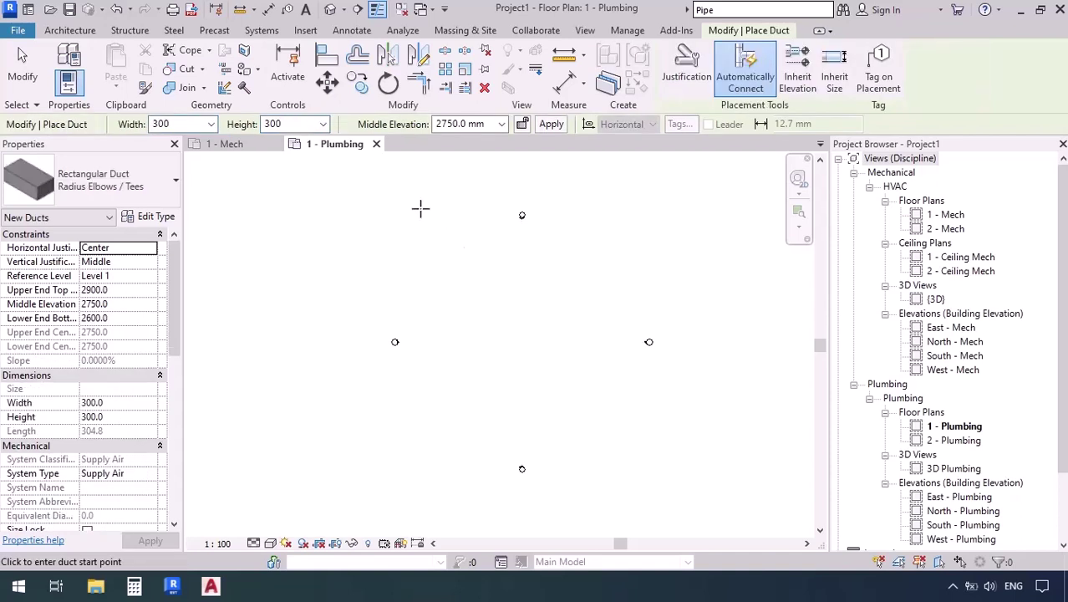
click(261, 30)
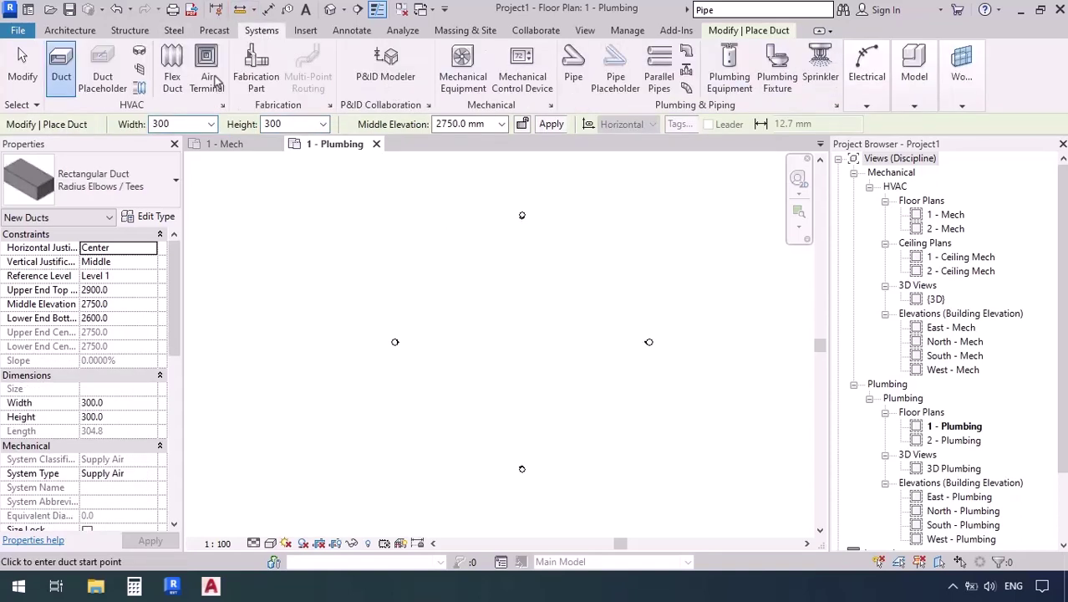
click(64, 91)
key(Escape)
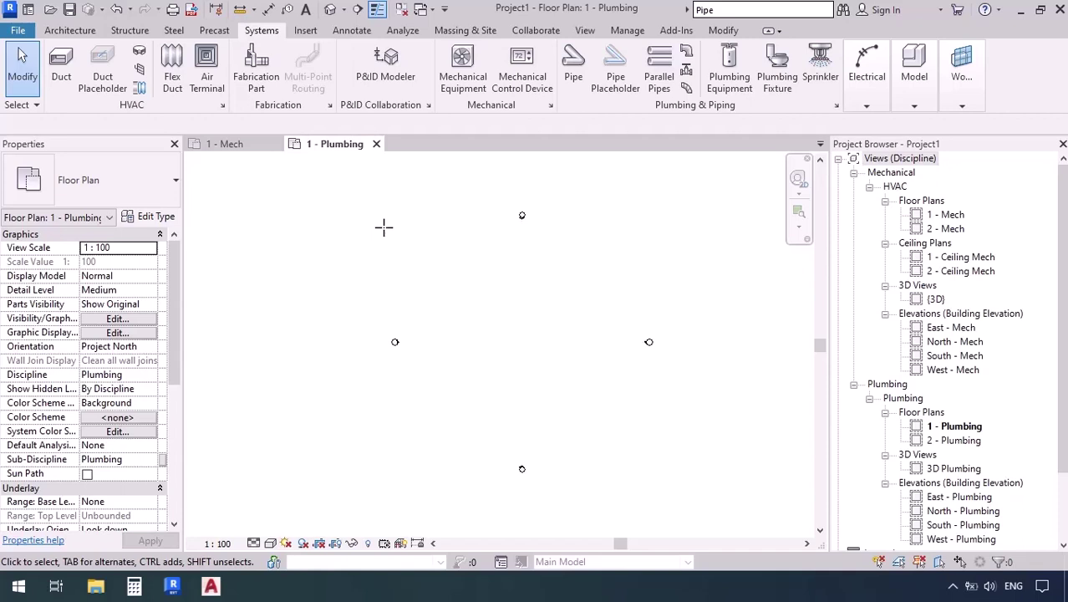
Examine the Keyboard Shortcuts assignments and the available filter choices, and close the dialog without changes
click(585, 30)
click(948, 90)
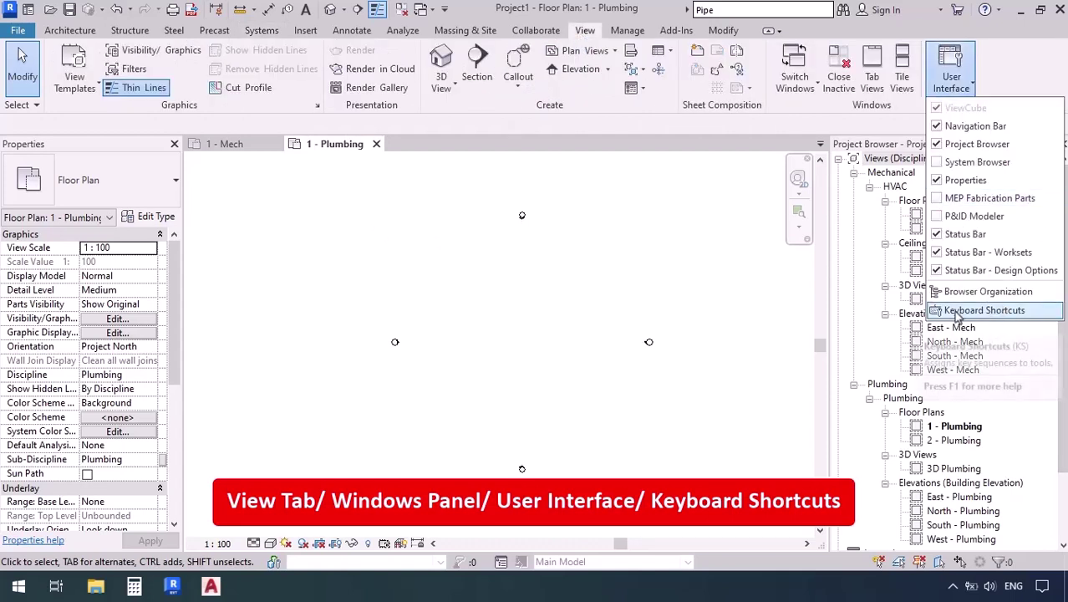
click(1035, 311)
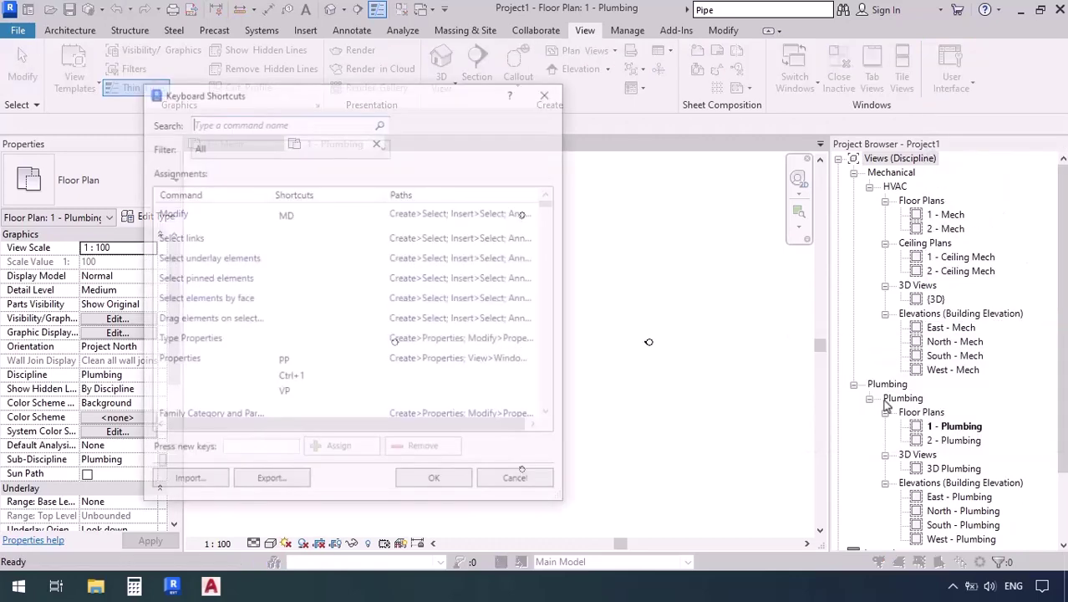
drag(306, 94, 483, 92)
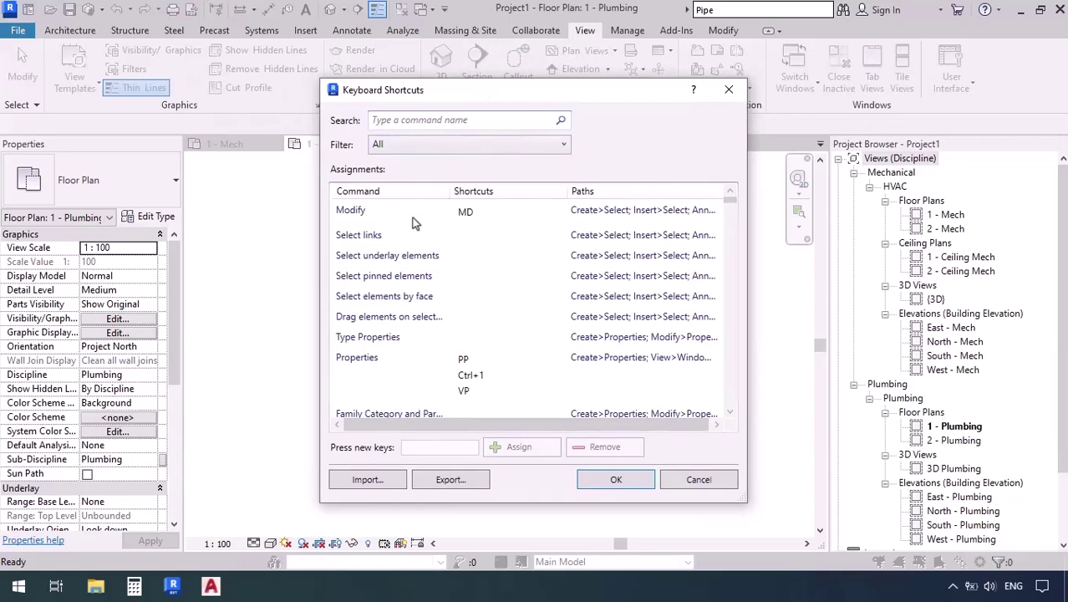
scroll(446, 382, down, 10)
scroll(447, 382, down, 1)
scroll(446, 383, up, 12)
click(381, 148)
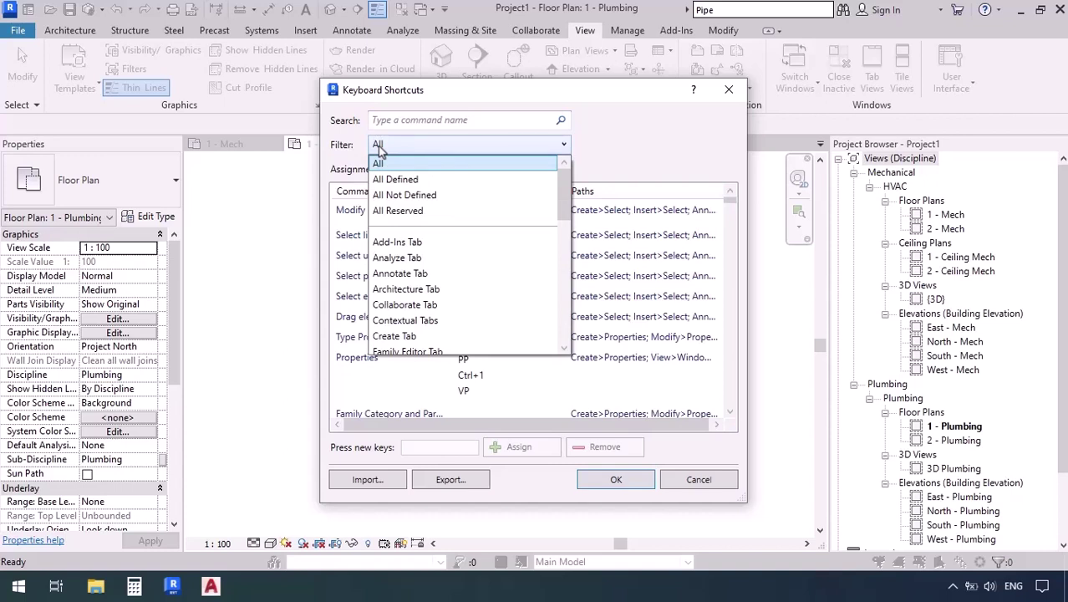
click(380, 148)
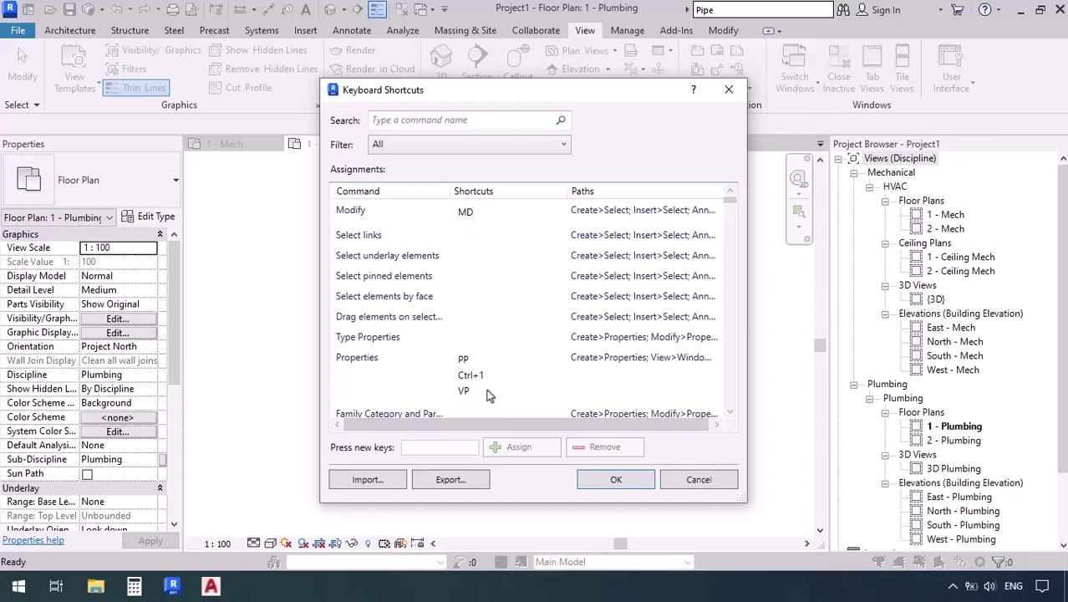
click(705, 480)
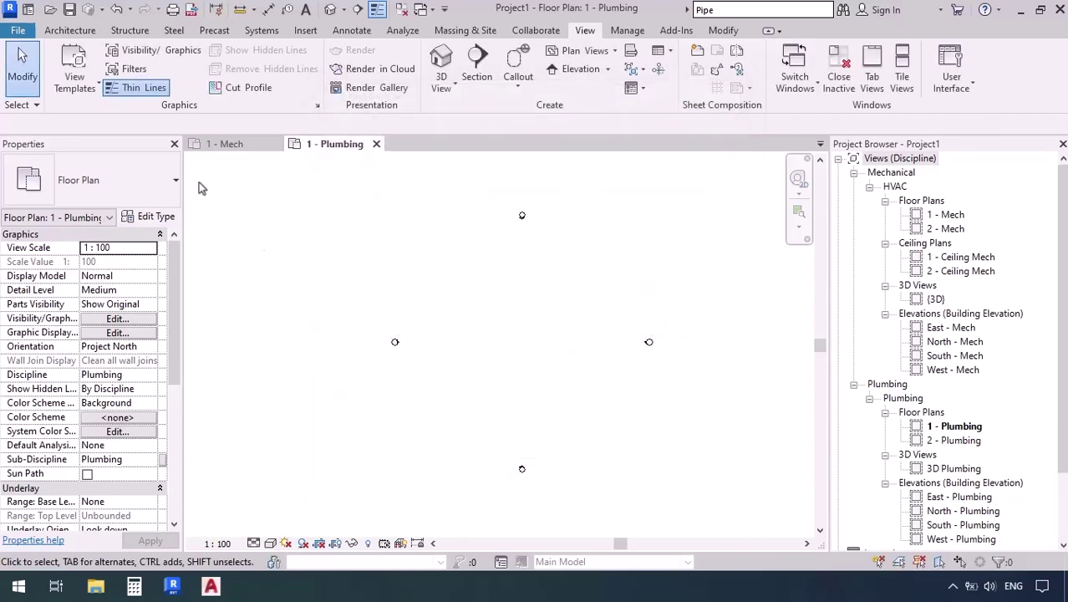
Hide the Properties palette and bring it back with its VP shortcut, three times in a row
click(175, 144)
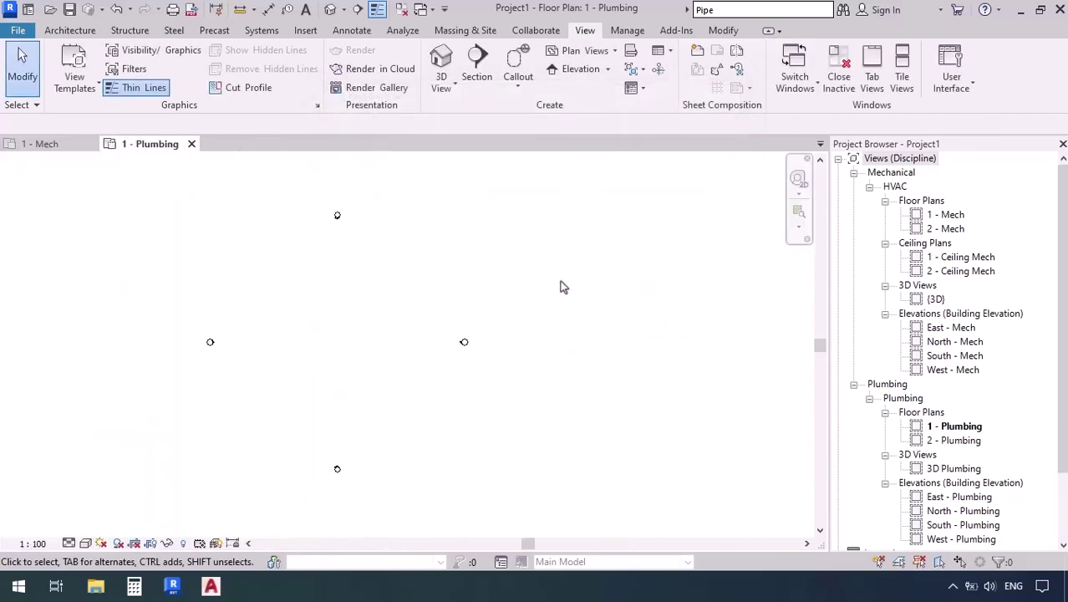
key(v)
key(p)
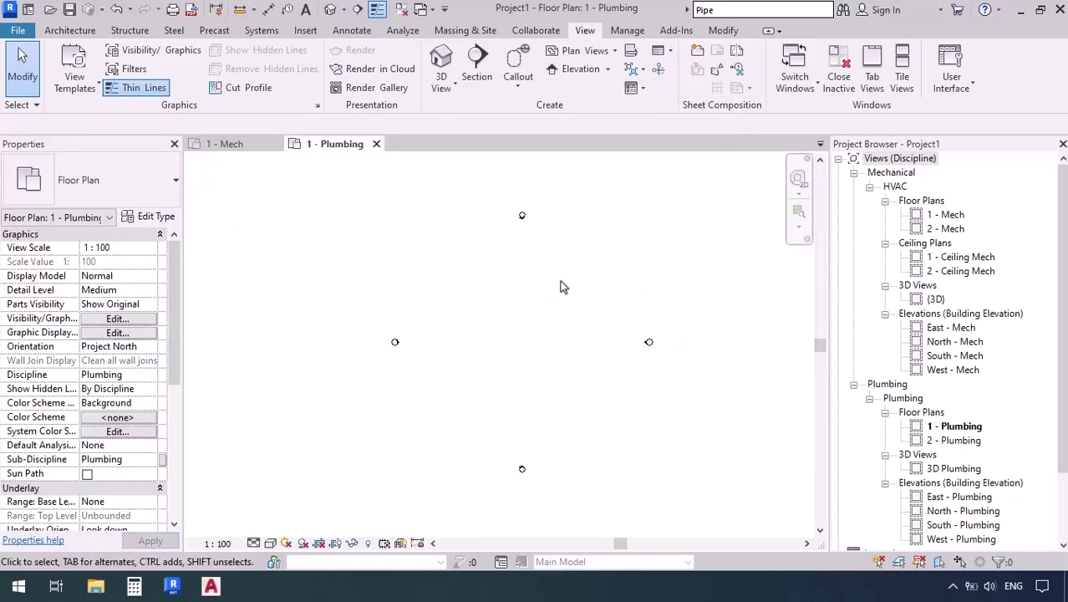
click(174, 144)
key(v)
key(p)
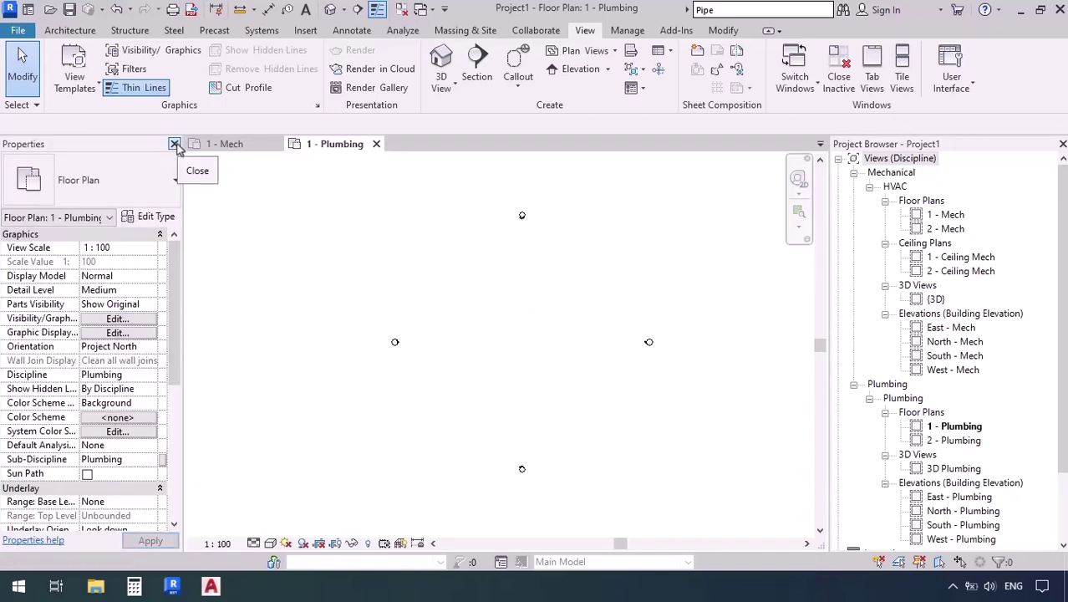
click(175, 144)
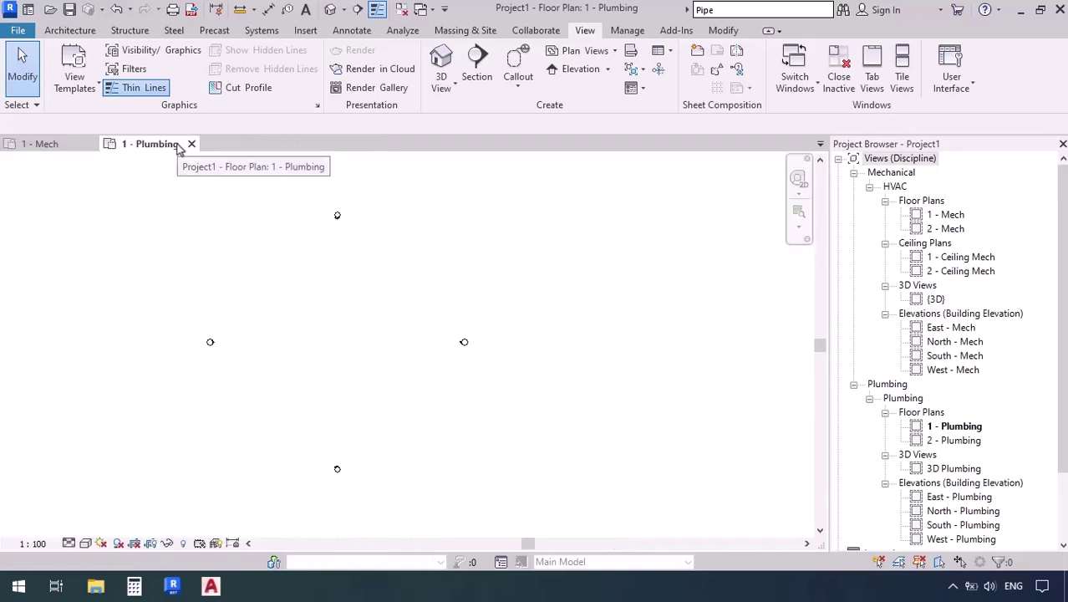
key(v)
key(p)
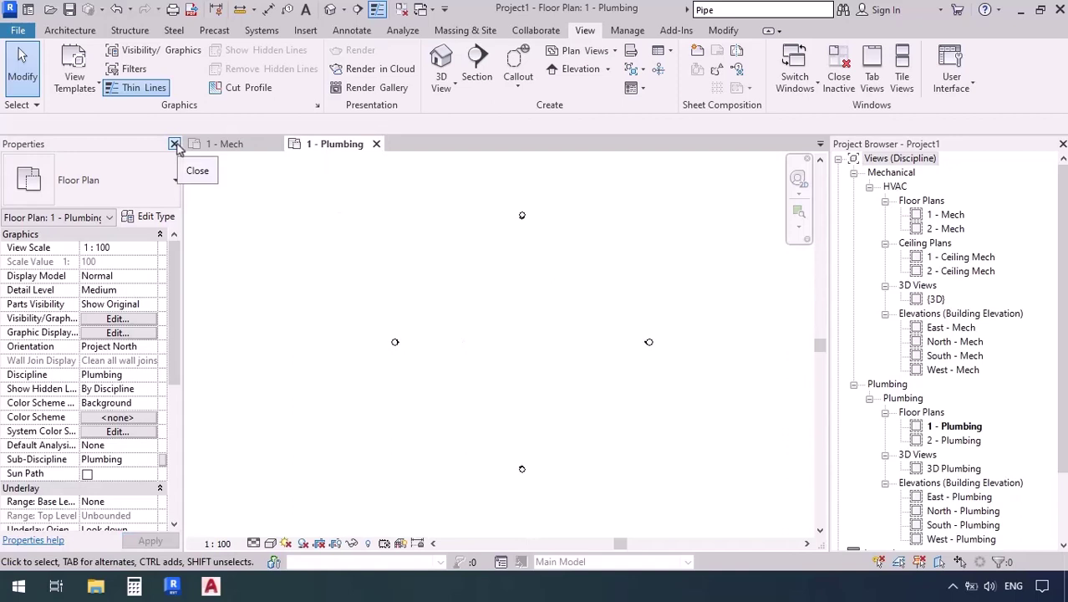
Hide the Properties palette and show it again, toggling it through the drawing area's context options
click(175, 144)
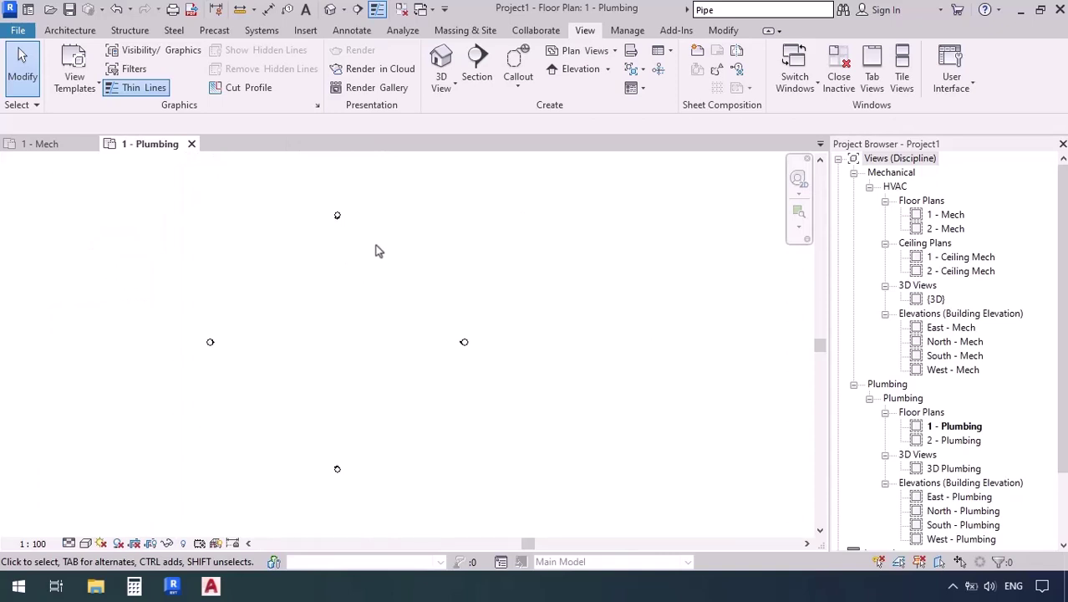
right_click(375, 250)
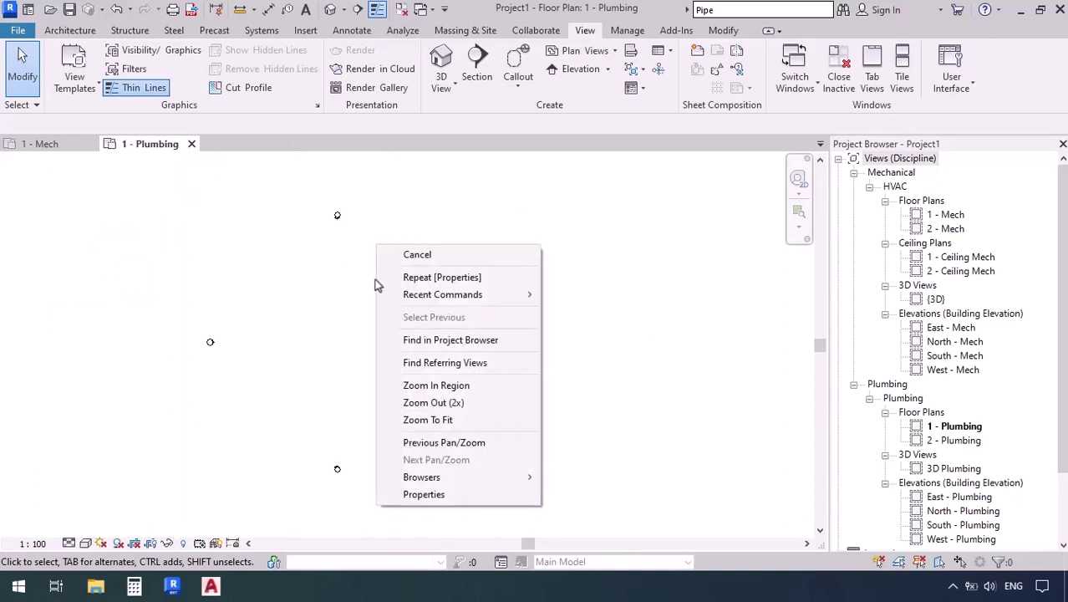
click(417, 499)
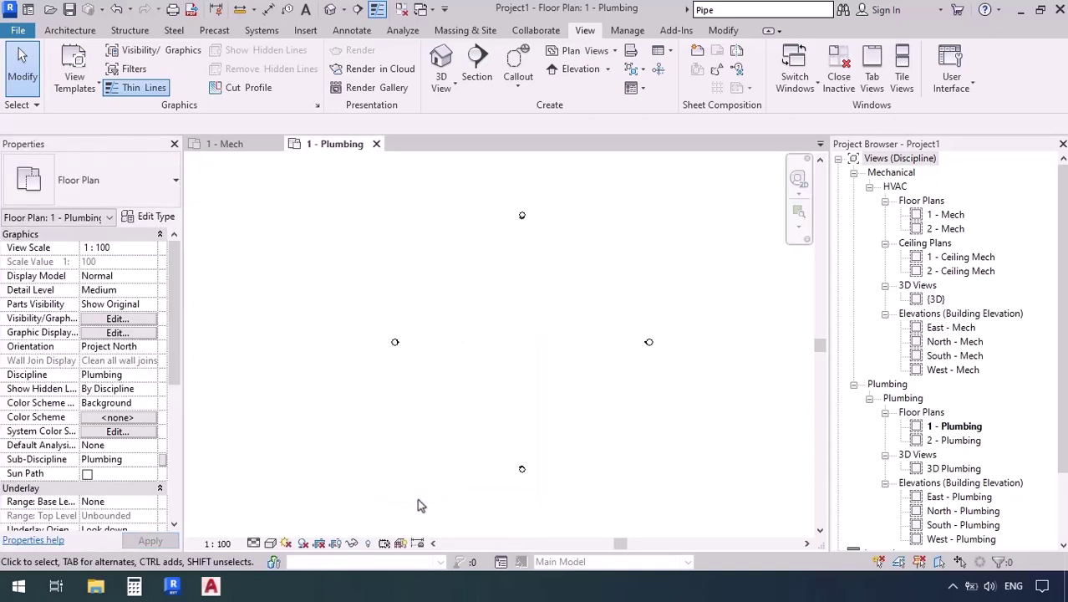
right_click(416, 259)
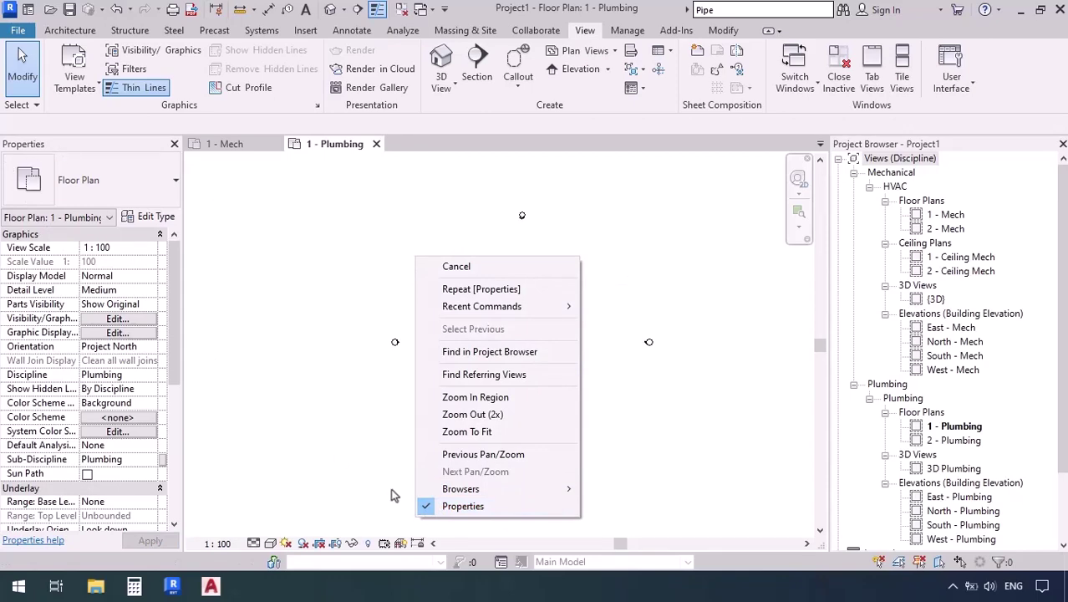
click(425, 506)
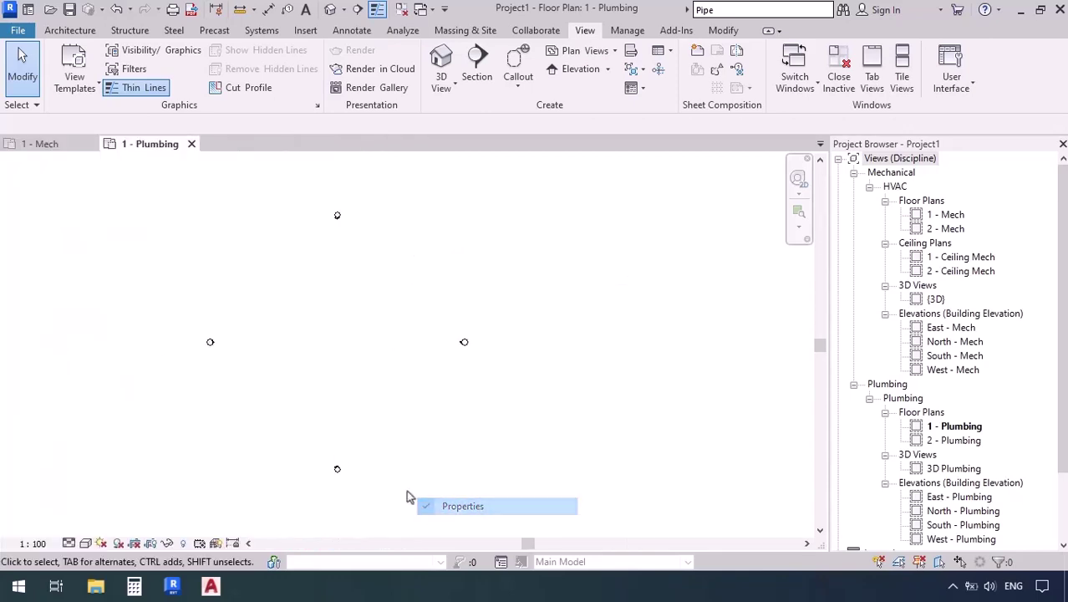
right_click(385, 308)
click(433, 557)
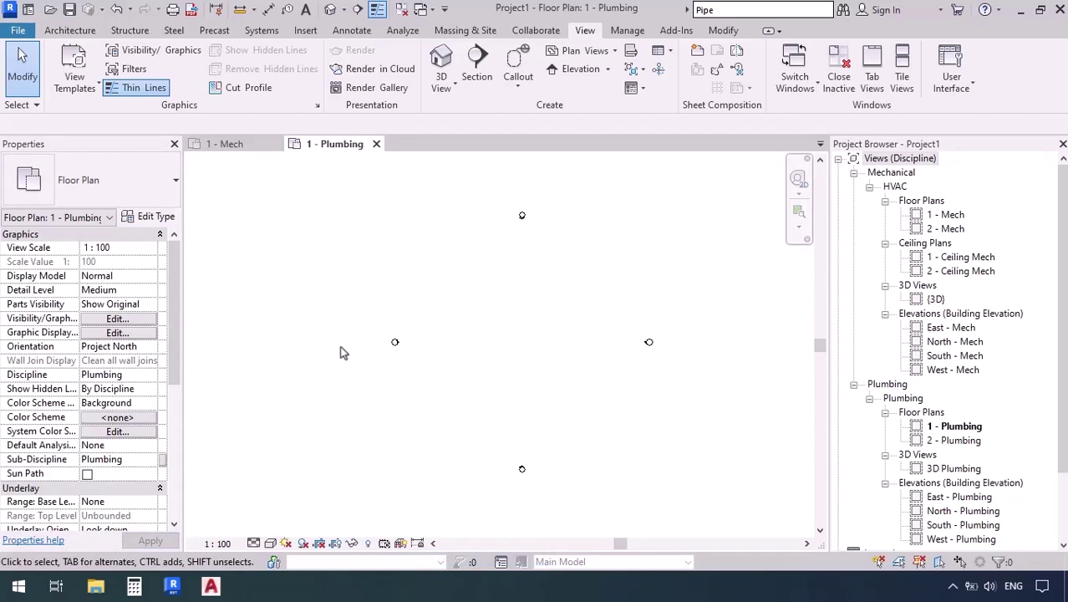
right_click(317, 231)
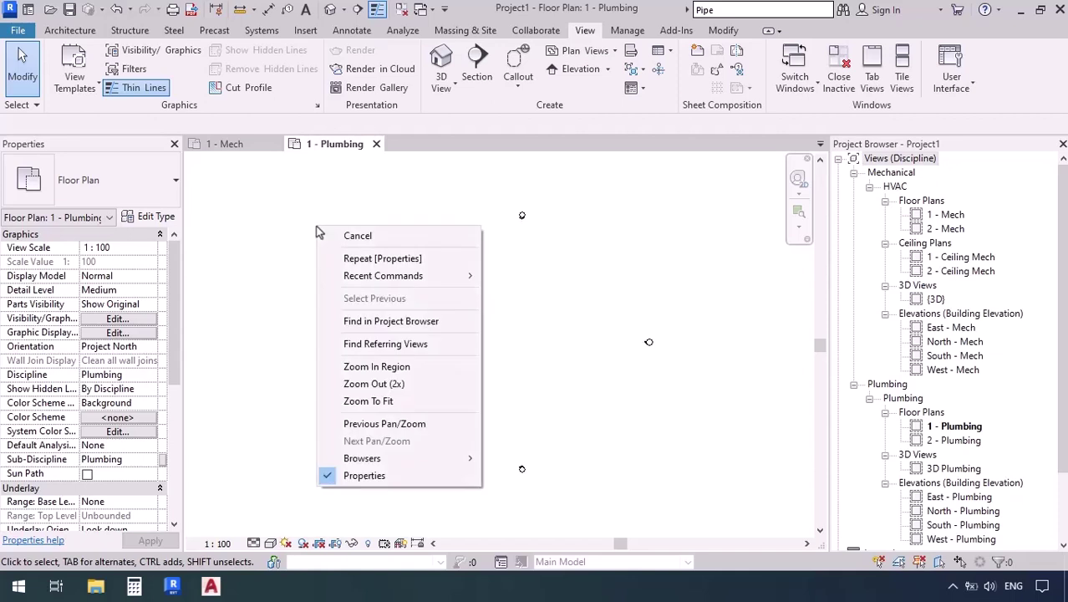
click(214, 247)
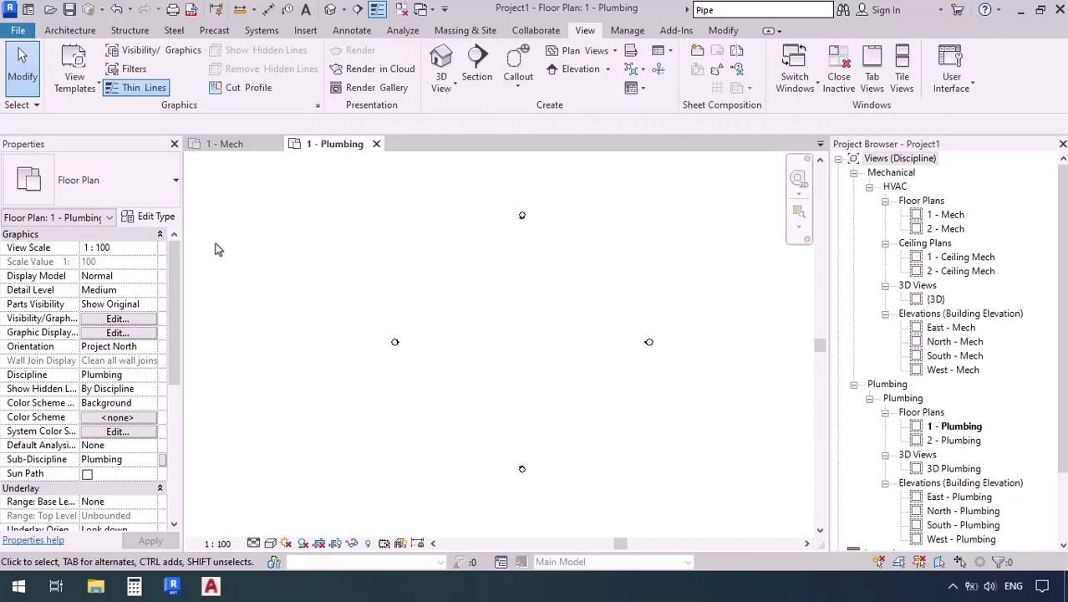
Reopen the Keyboard Shortcuts assignments and search the commands for "duct"
click(945, 77)
click(1002, 318)
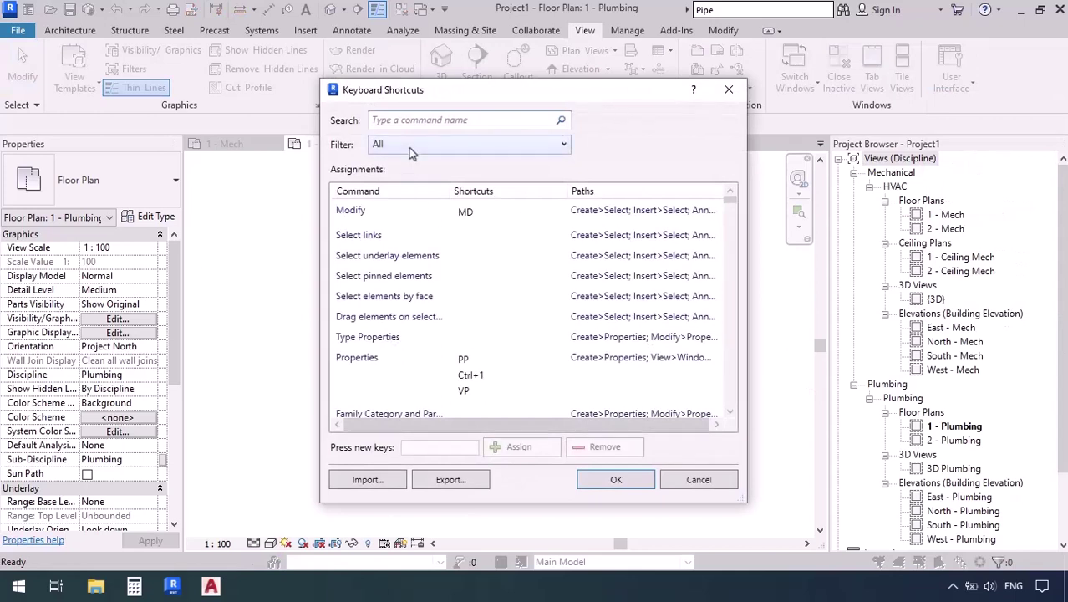
text(duct)
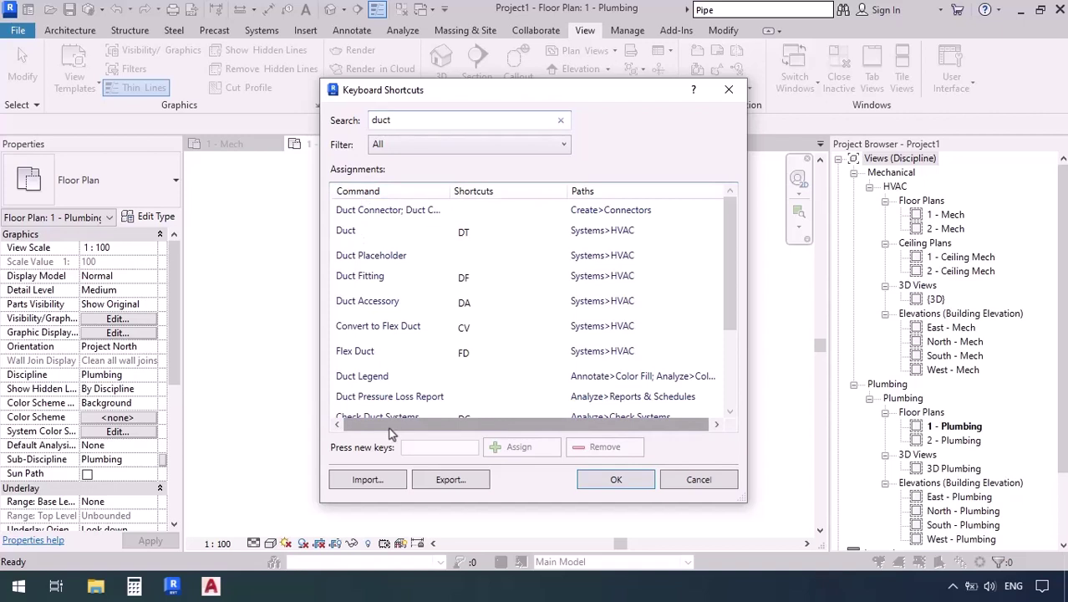
Assign DD as an additional keyboard shortcut for the Duct command and save the assignments
click(349, 236)
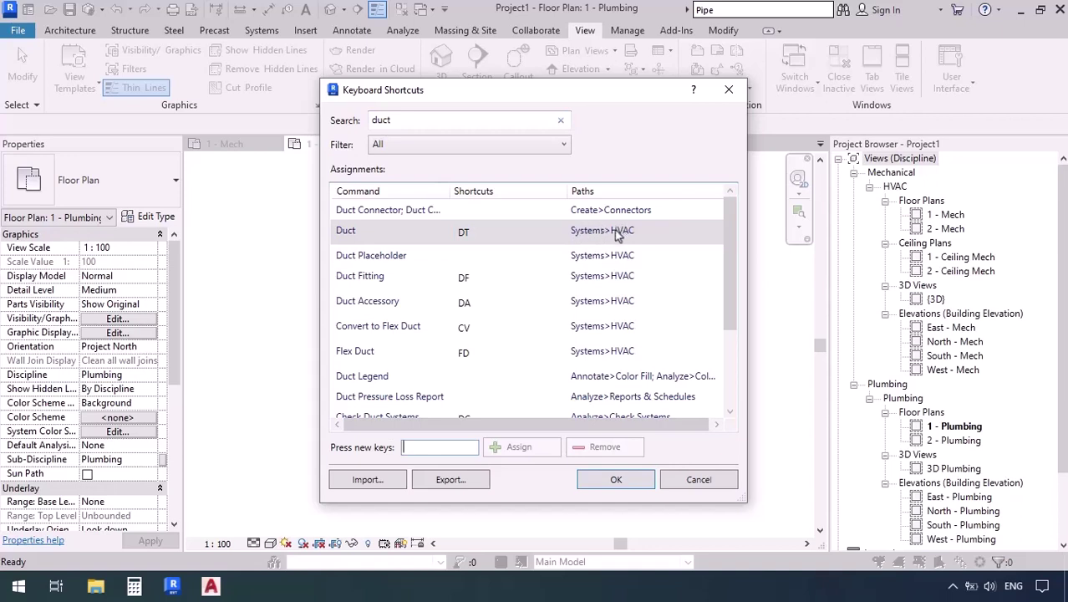
click(464, 233)
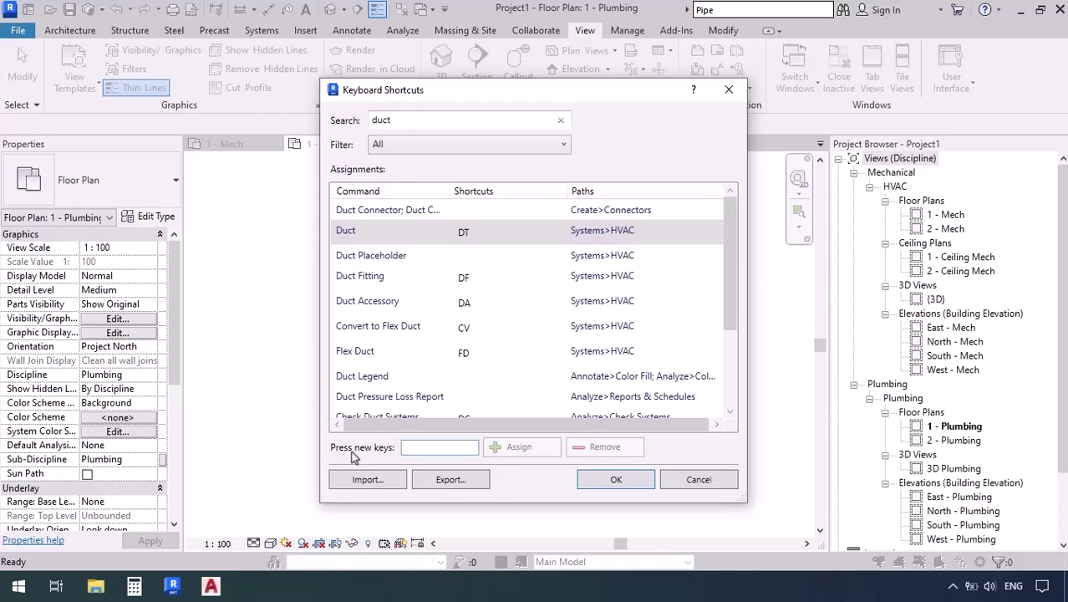
text(DD)
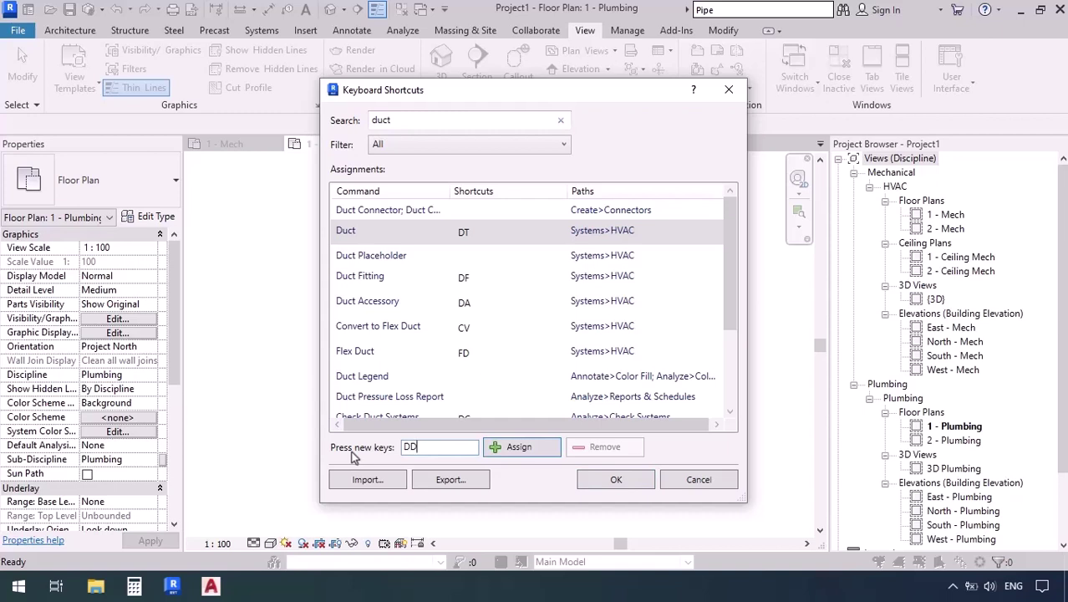
key(BackSpace)
key(shift+d)
key(BackSpace)
key(d)
key(d)
click(512, 449)
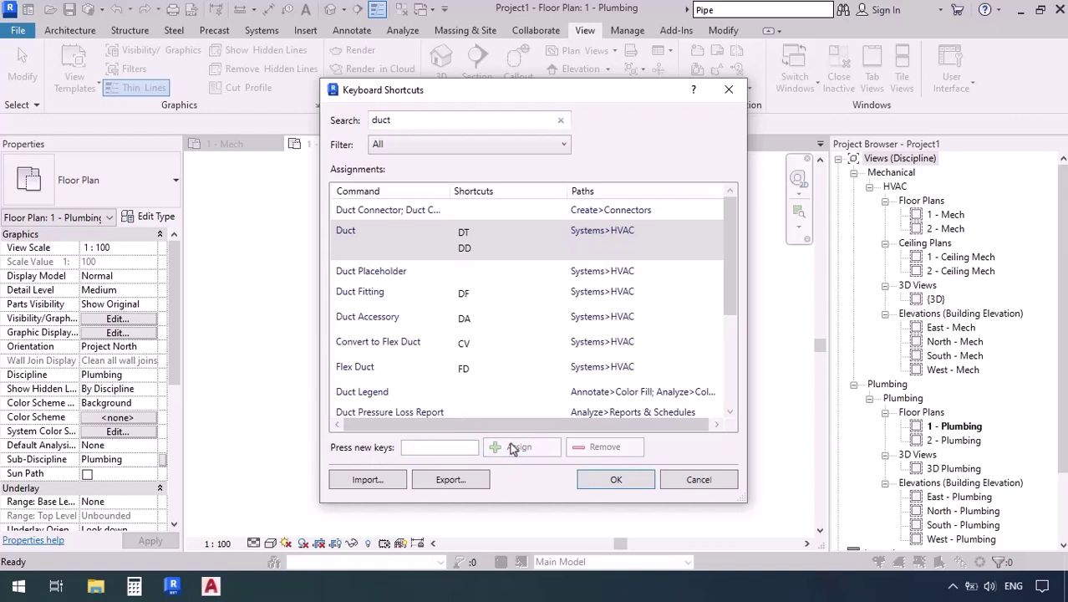
click(462, 249)
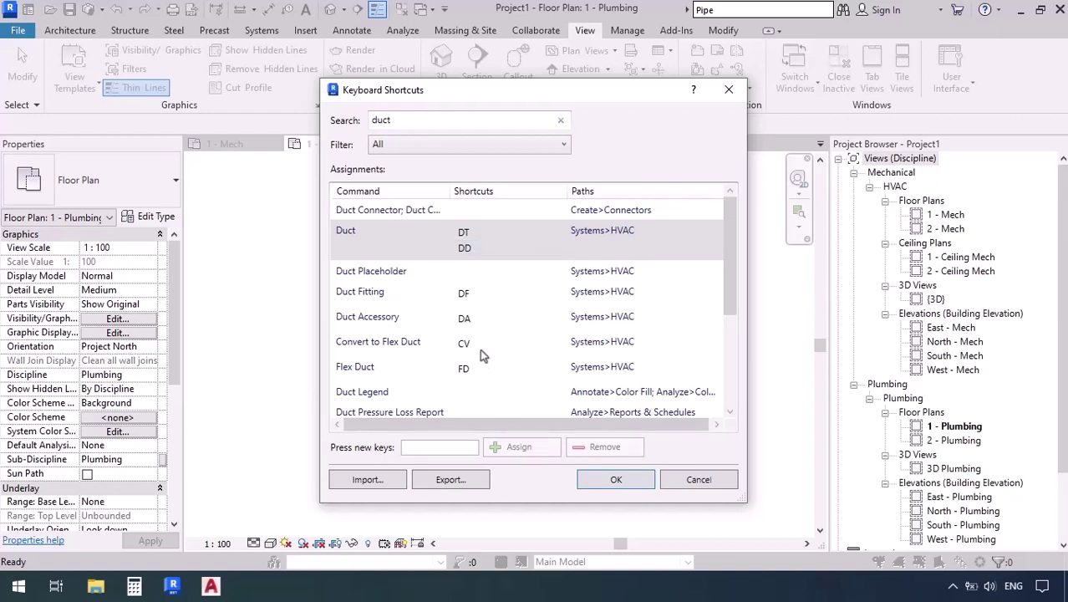
click(617, 480)
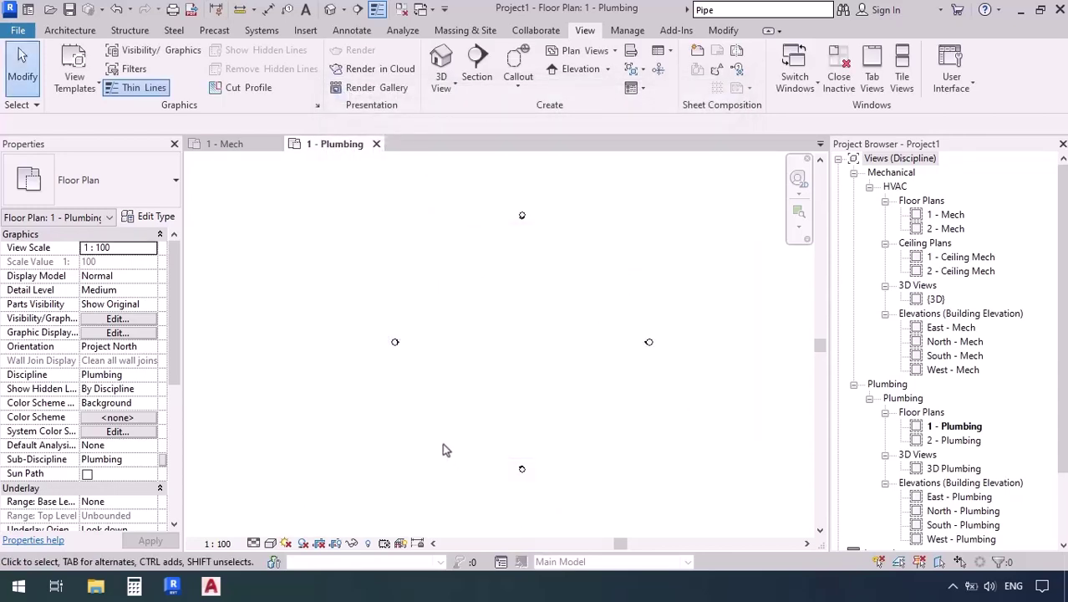
Start the Duct command with its DD shortcut and cancel it, twice in a row
key(d)
key(d)
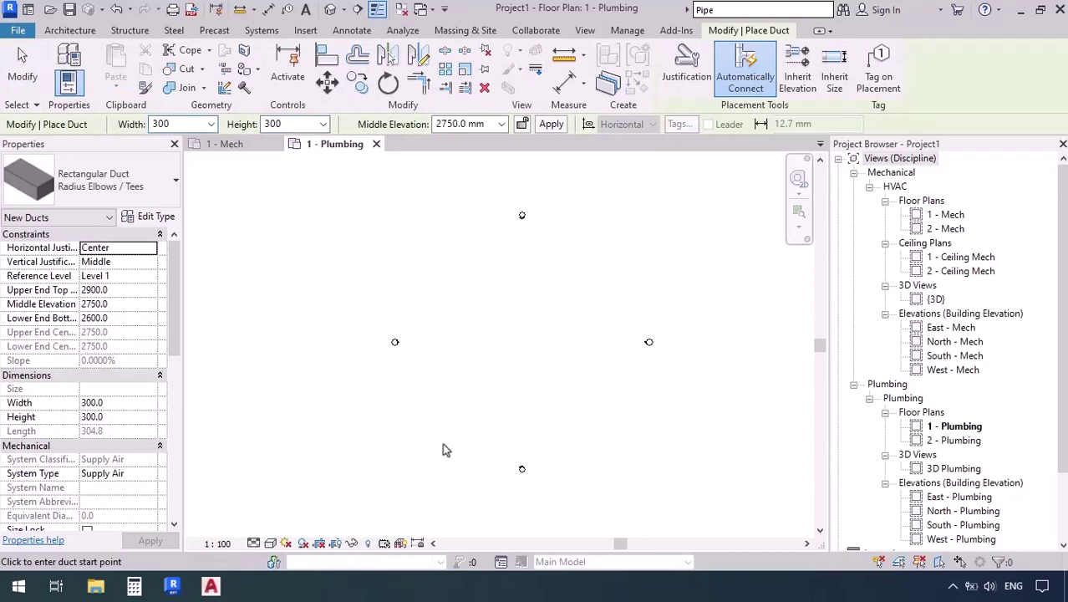
key(Escape)
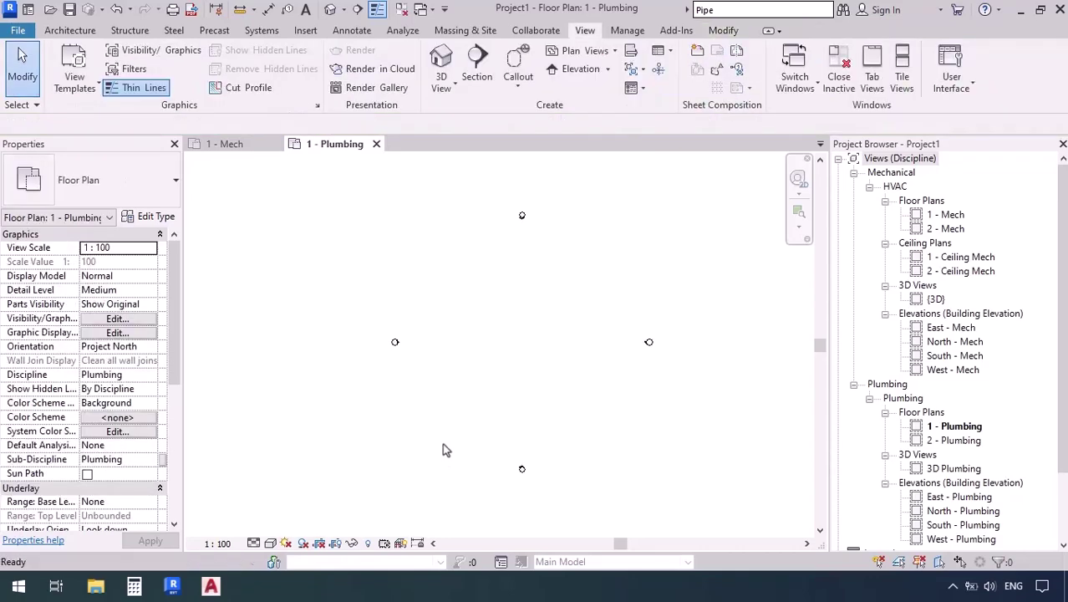
key(d)
key(d)
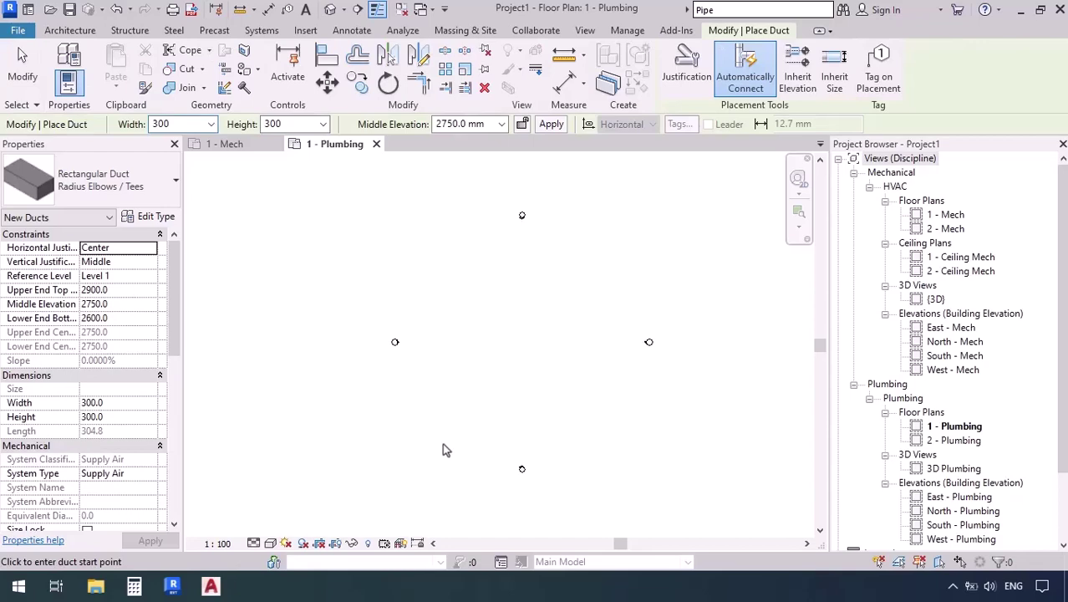
key(Escape)
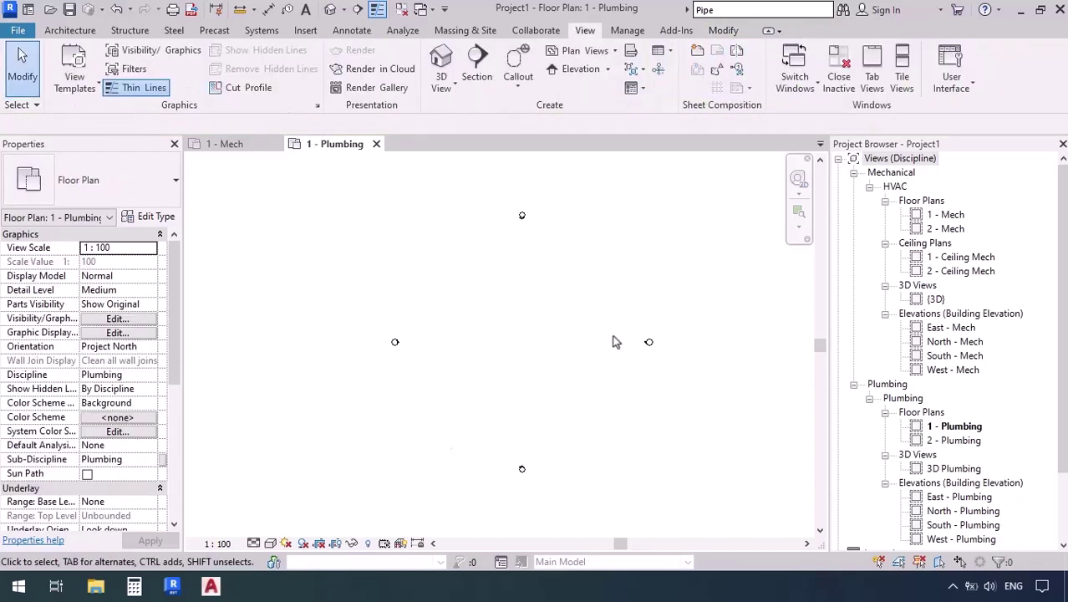
Reopen the Keyboard Shortcuts assignments, search for "duct" and remove the DD shortcut from the Duct command
click(951, 71)
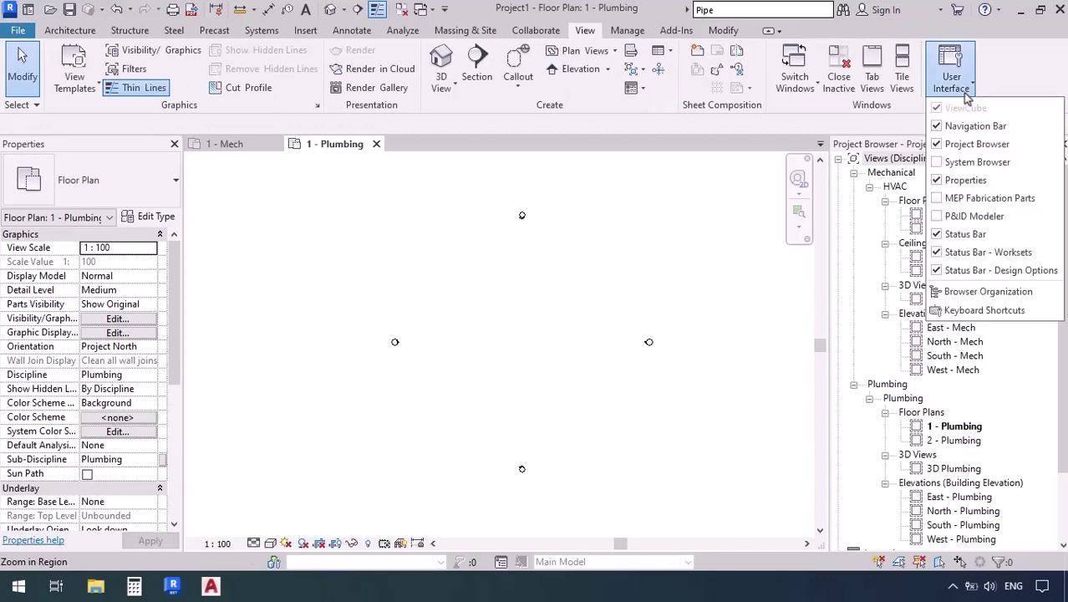
click(974, 311)
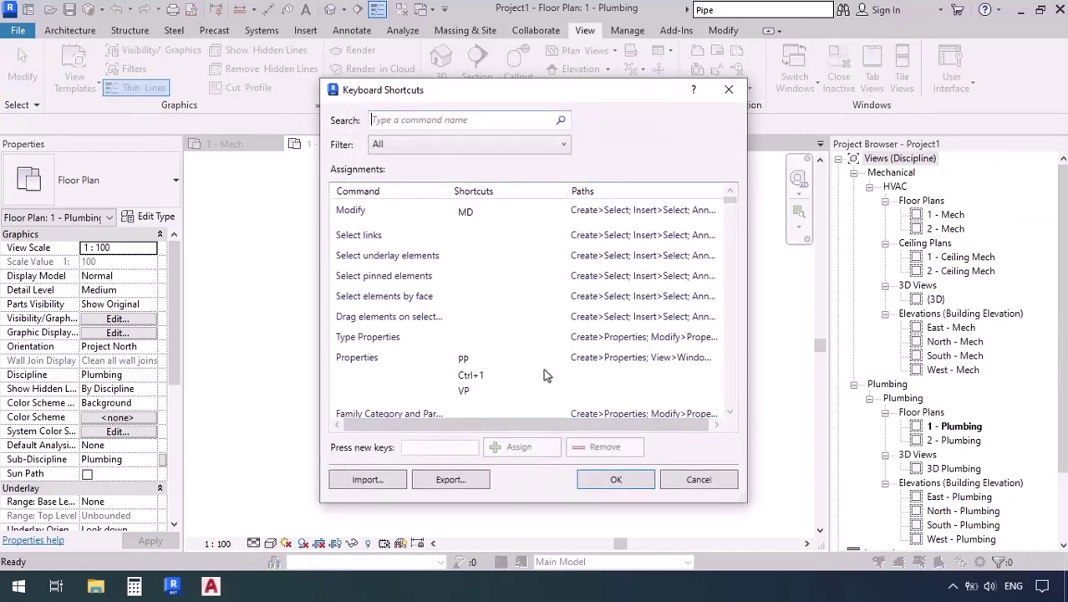
text(duct)
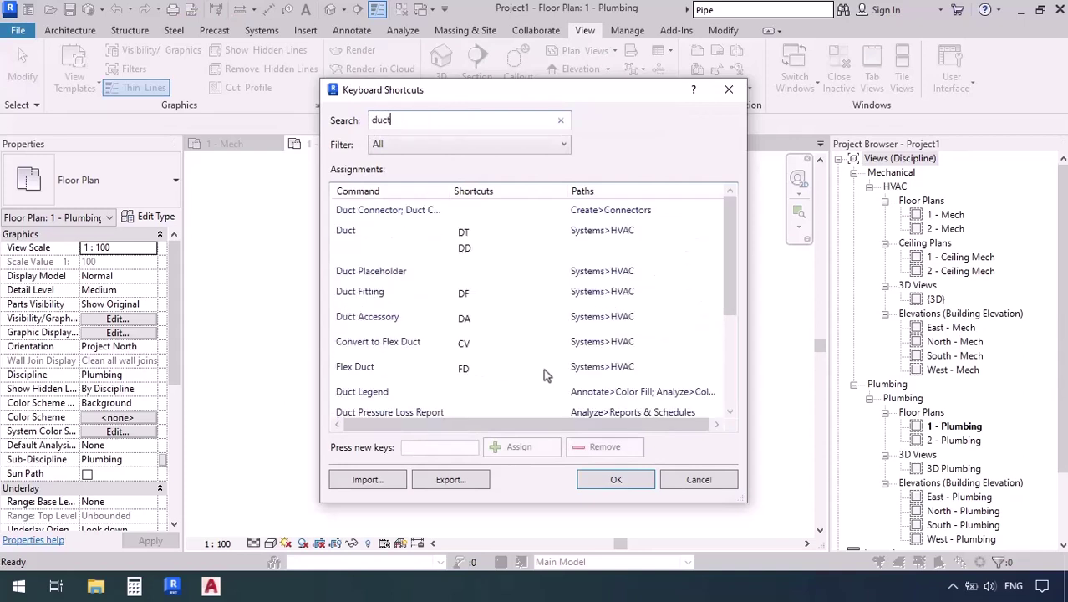
click(472, 251)
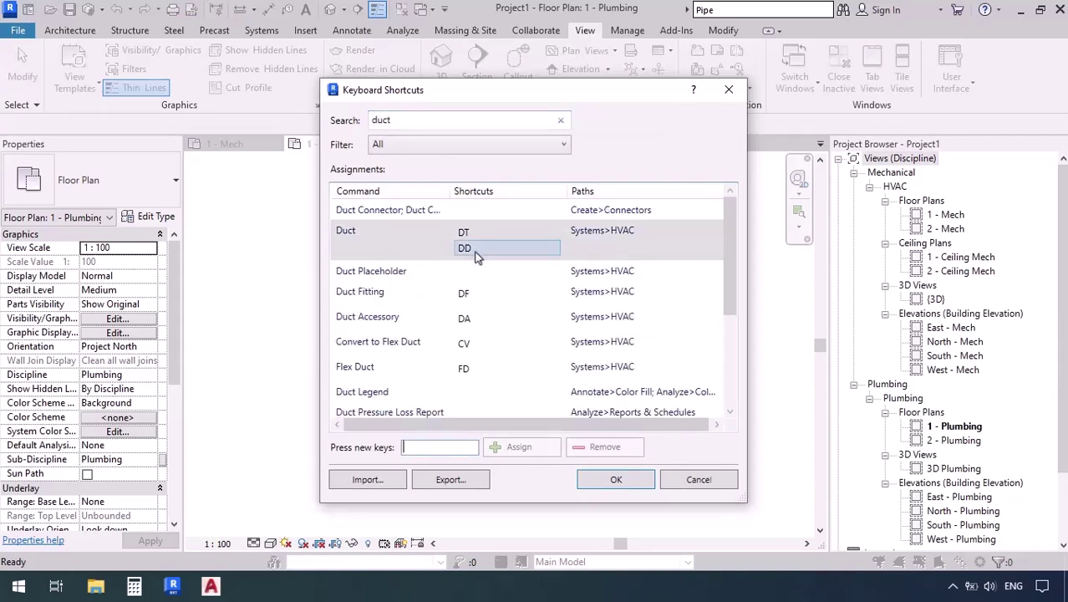
click(475, 251)
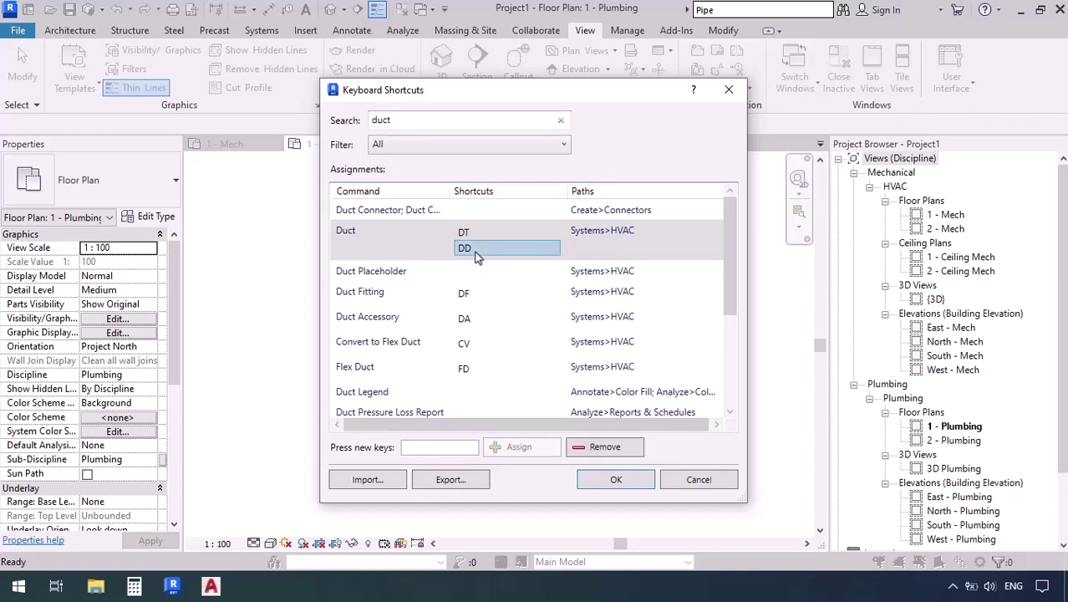
click(607, 448)
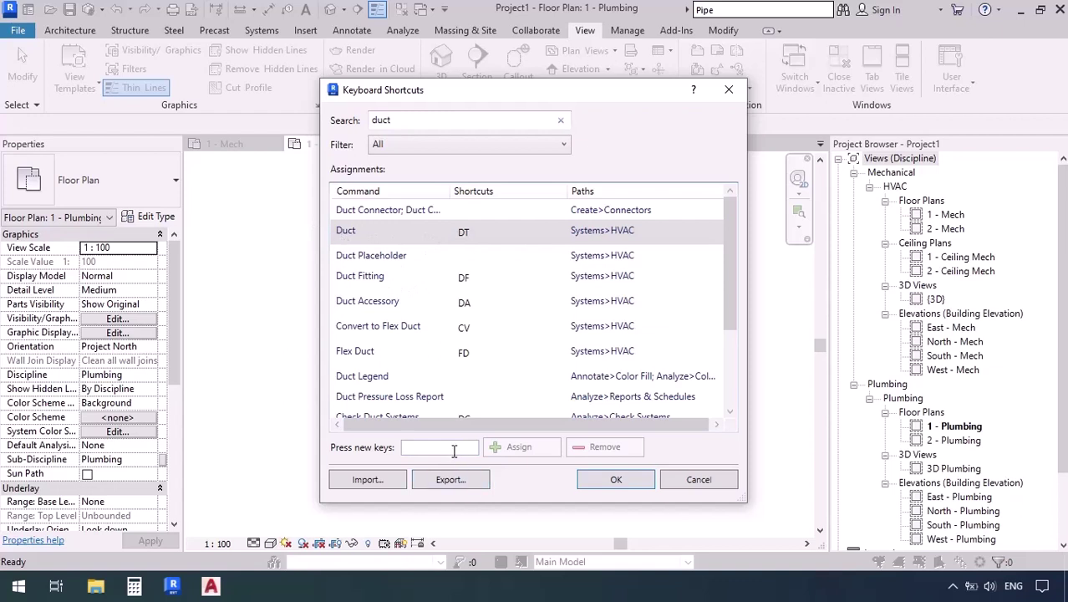
Assign DF to the Duct command as well, accept the duplicate with Duct Fitting, and save the assignments
text(DF)
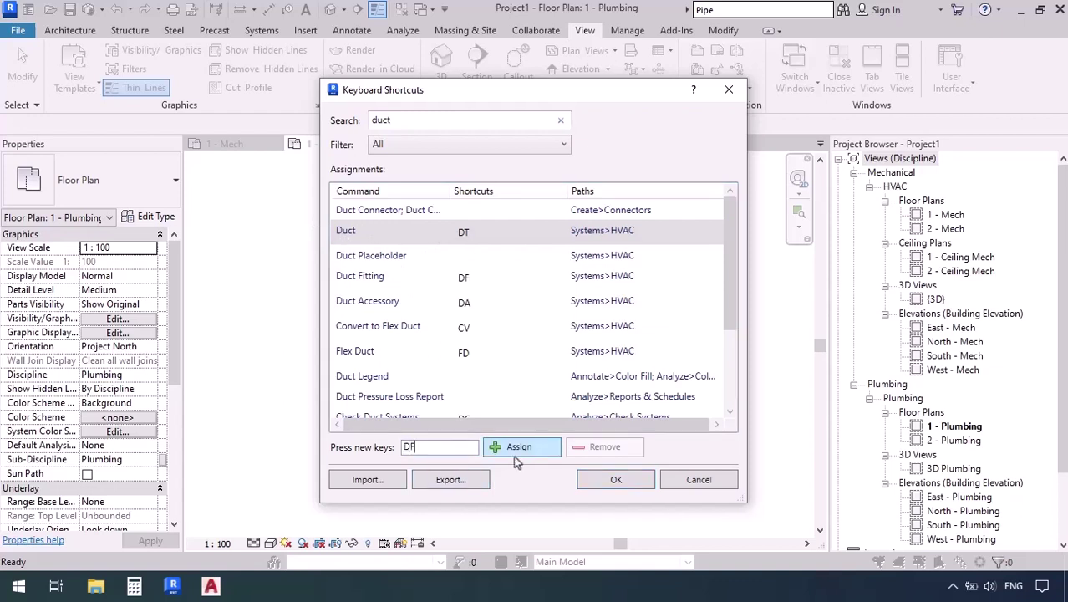
click(520, 448)
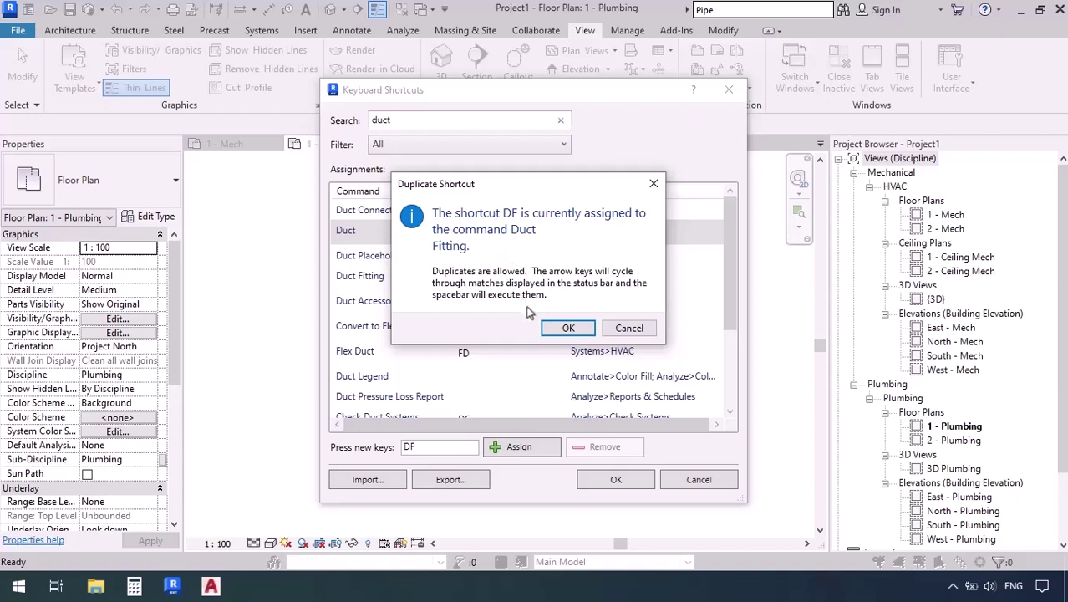
click(568, 328)
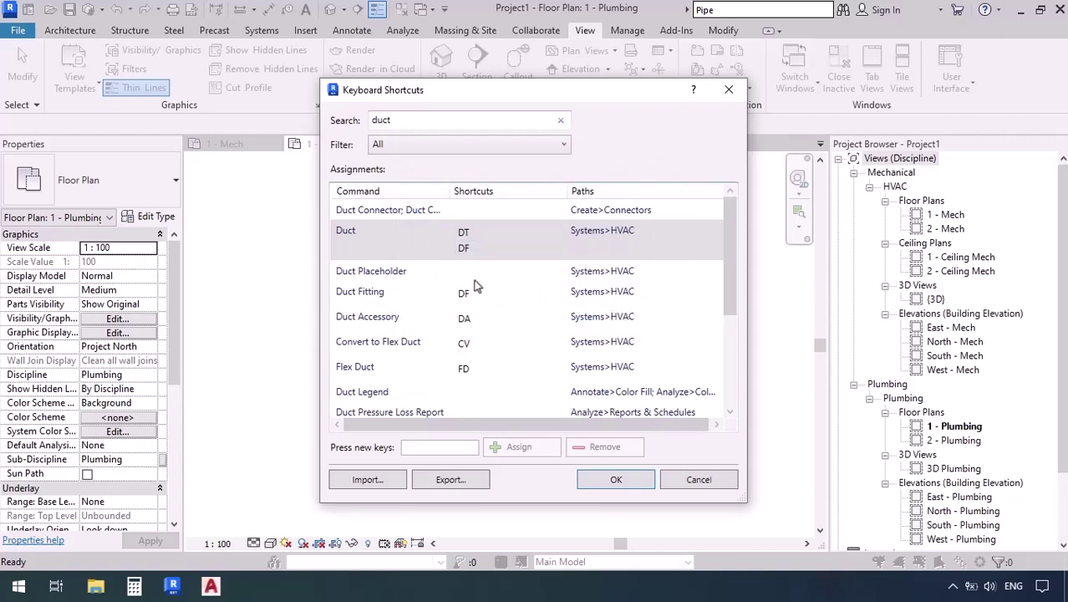
click(624, 483)
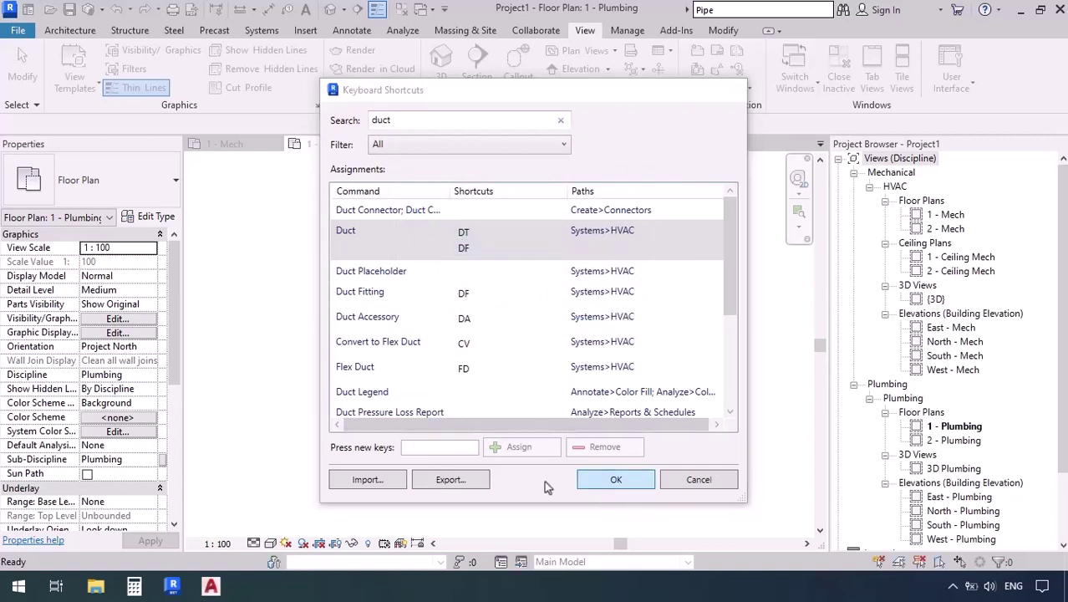
Enter the DF shortcut, cycle between the Duct and Duct Fitting matches, start the Duct command and cancel it
key(d)
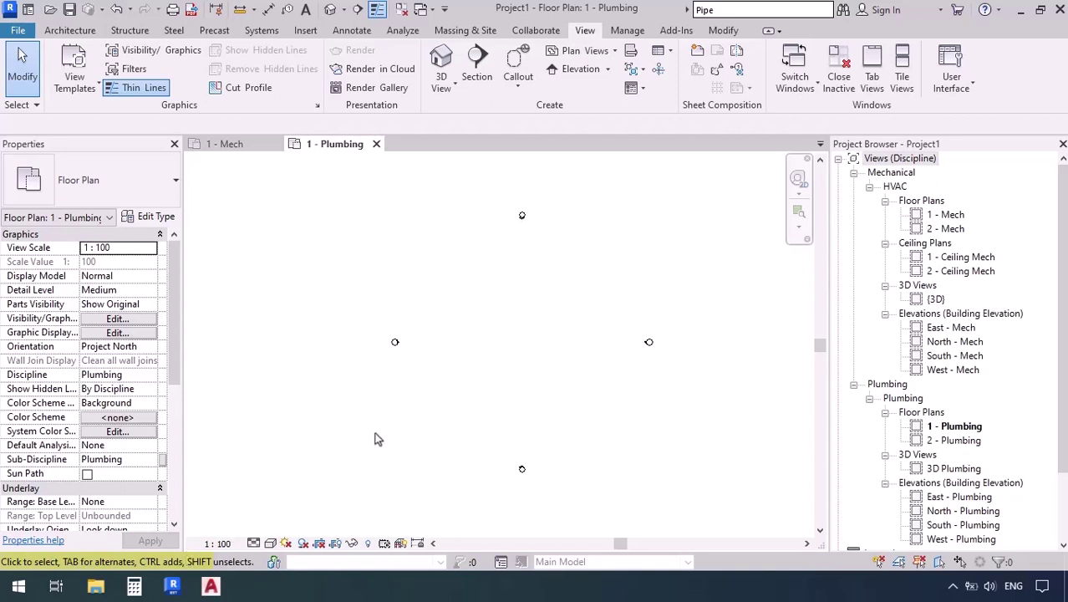
key(d)
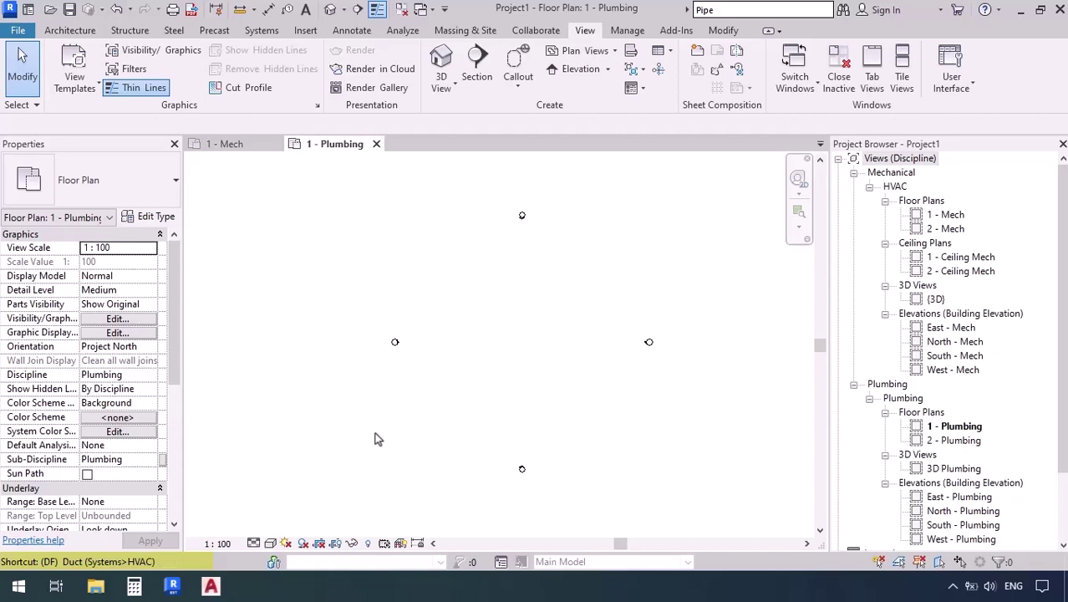
key(Up)
key(Up)
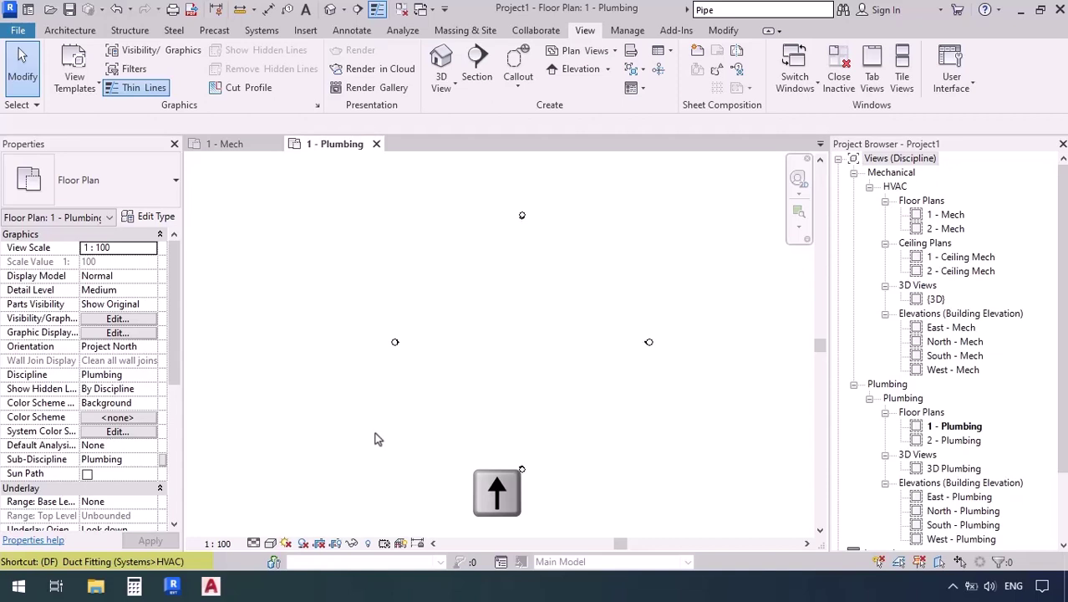
key(Up)
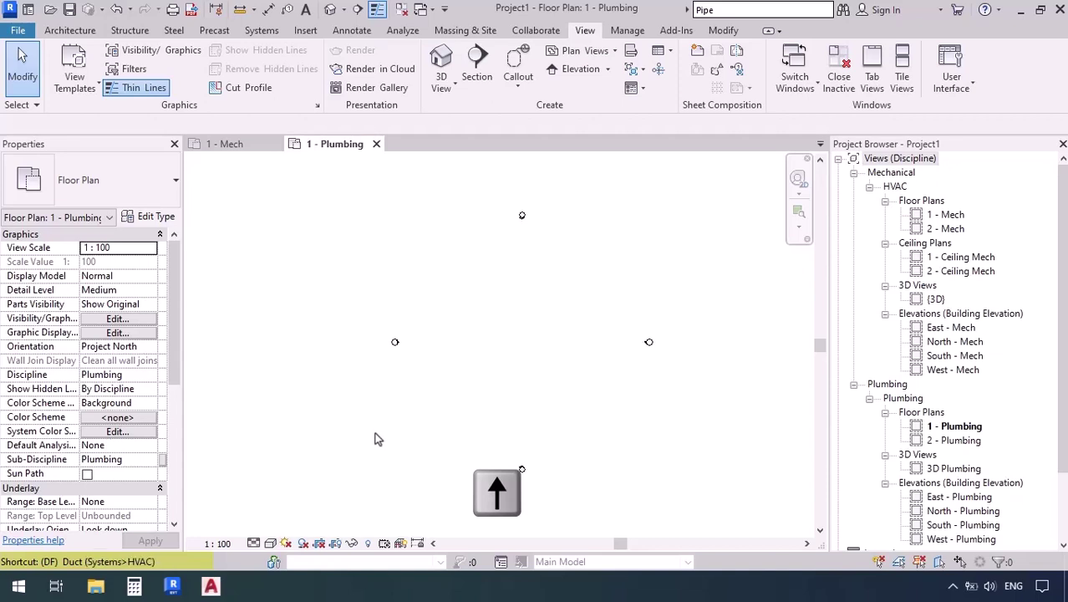
key(Up)
key(Up)
key(space)
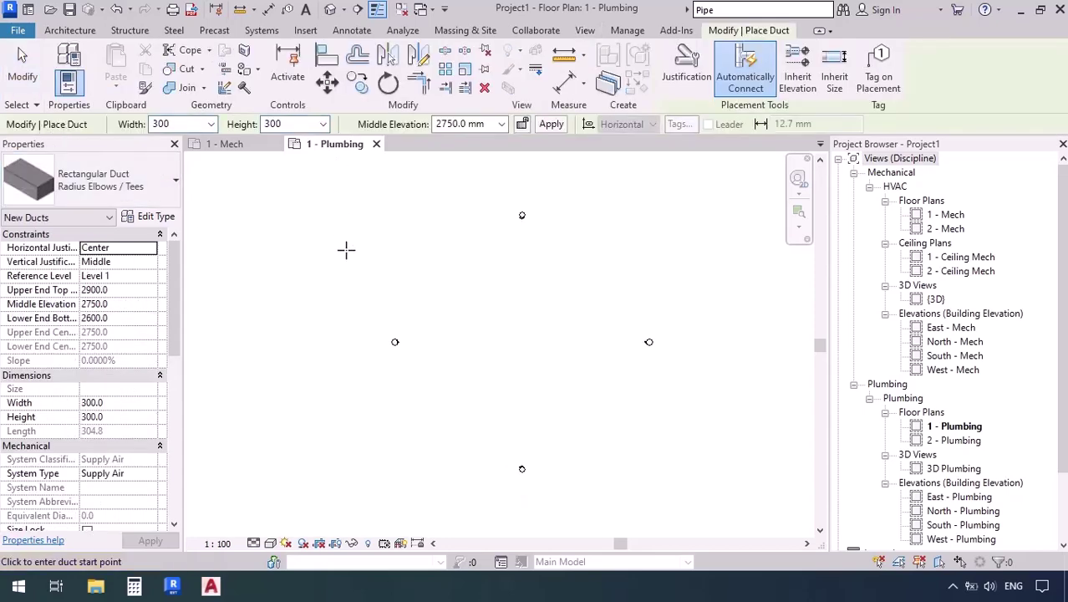
key(Escape)
key(Escape)
Use the DF shortcut again to start the Duct Fitting command, and cancel the placement
key(d)
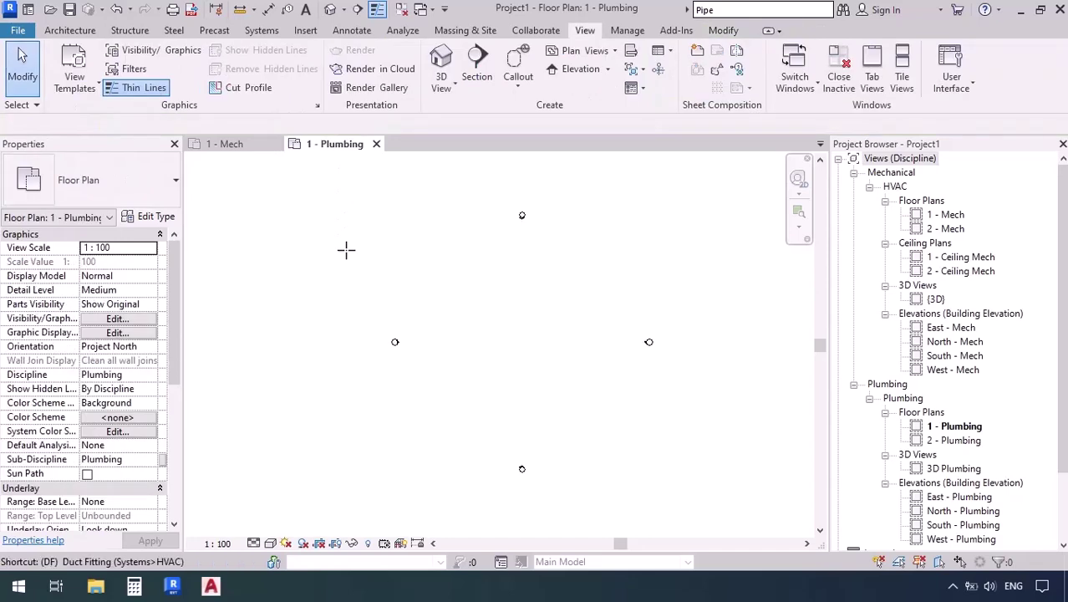
key(f)
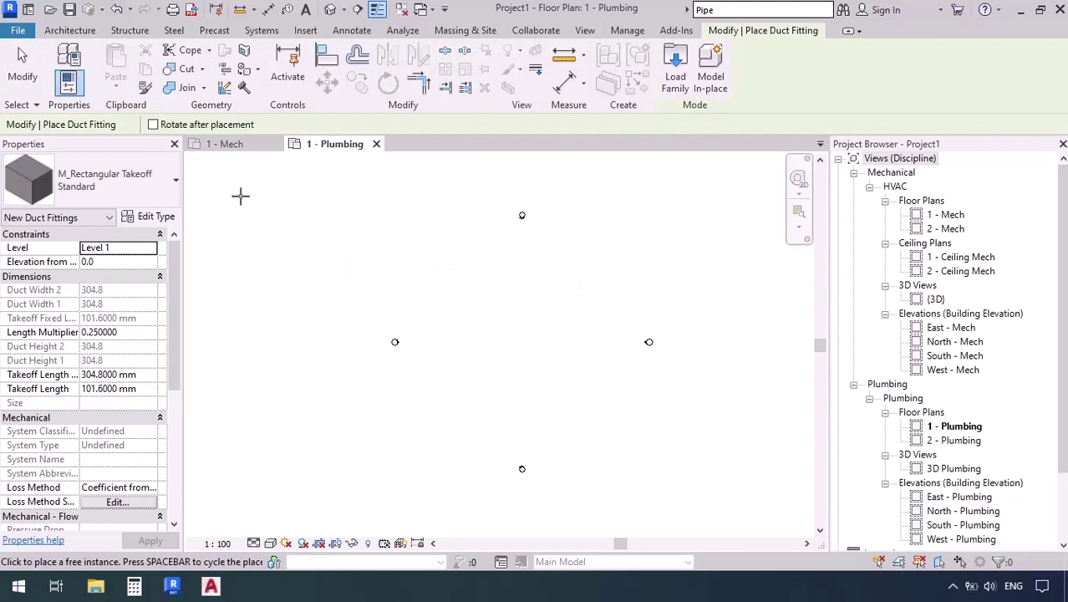
key(Escape)
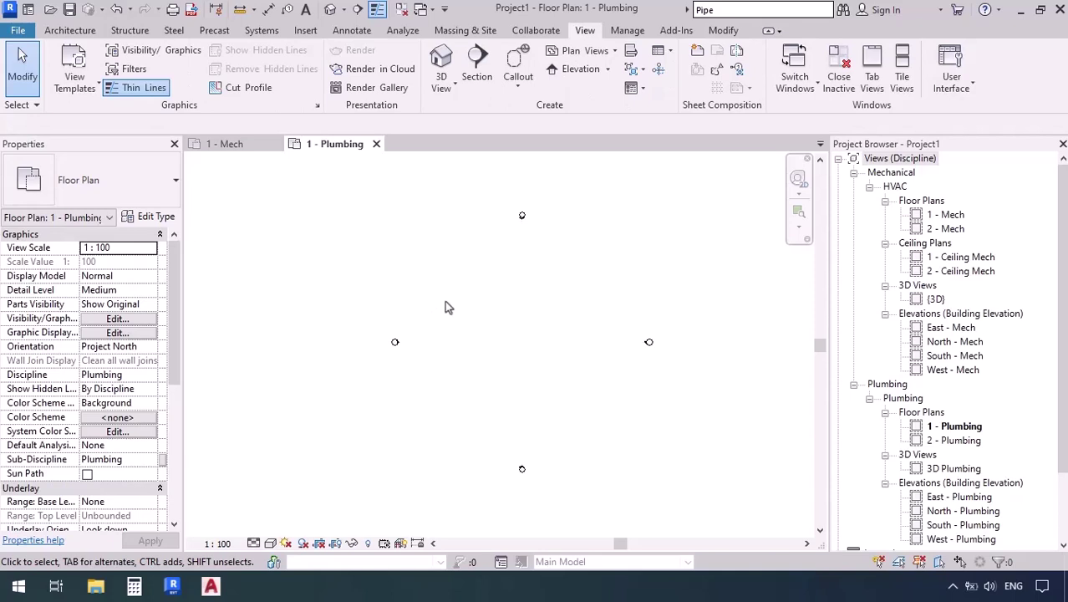
Search the Keyboard Shortcuts assignments for "duct", remove the DF shortcut from the Duct command and save
click(958, 87)
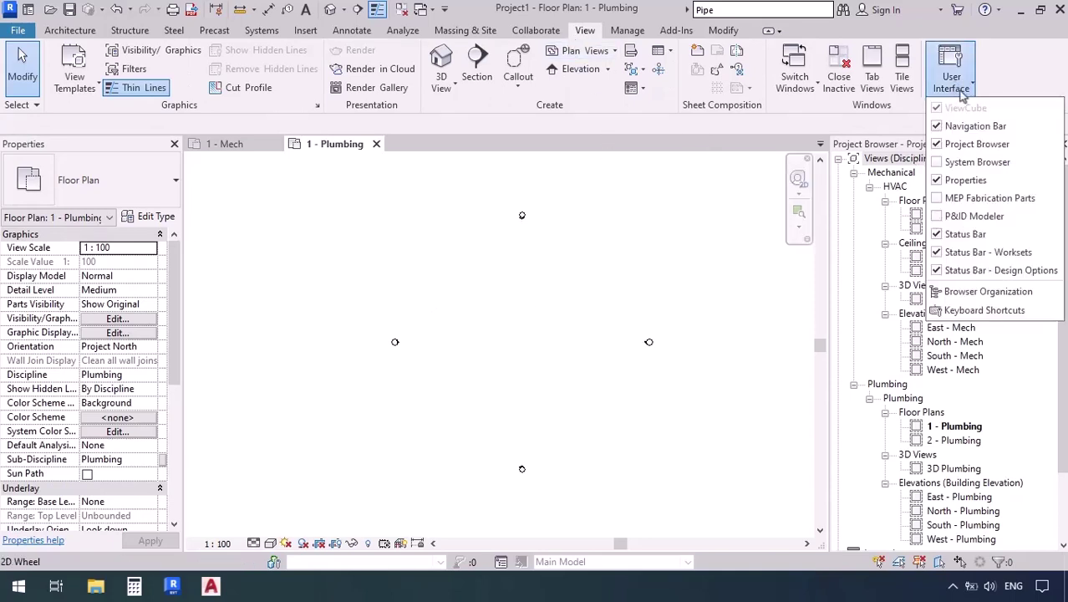
click(782, 374)
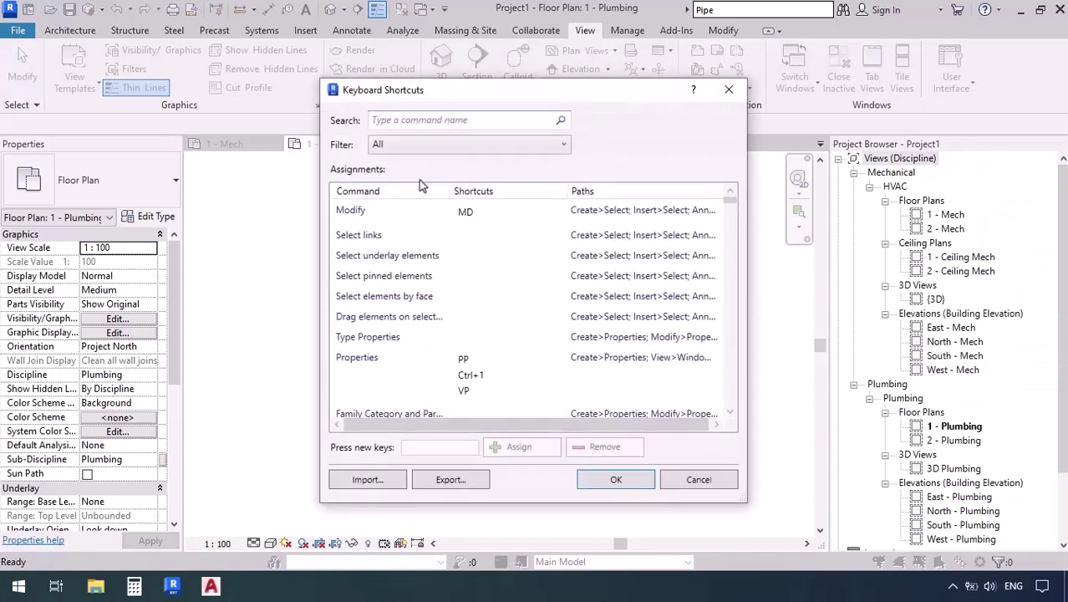
text(duct)
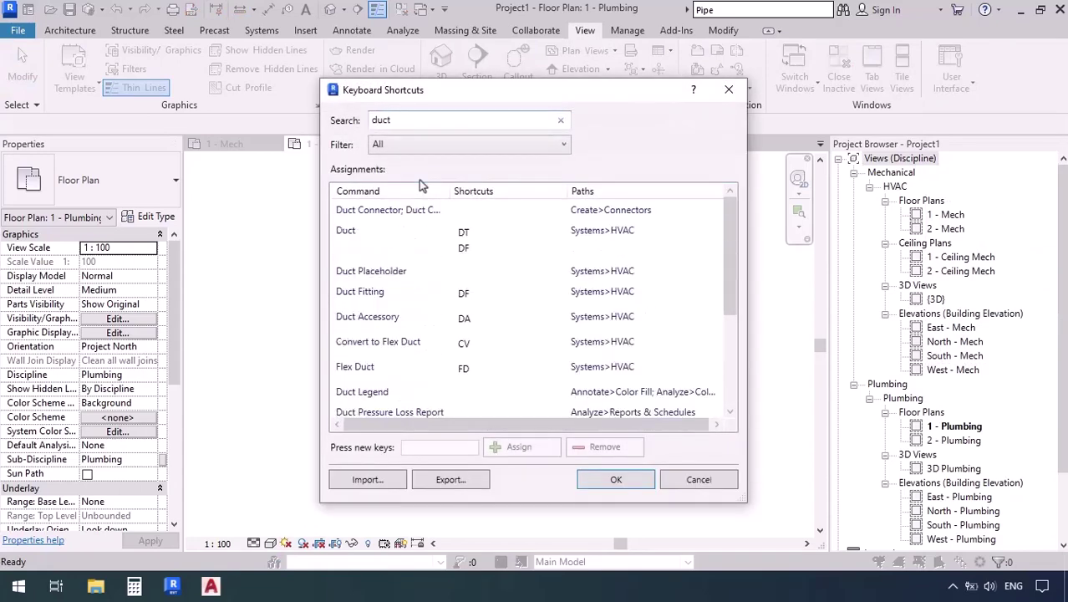
click(465, 248)
click(465, 248)
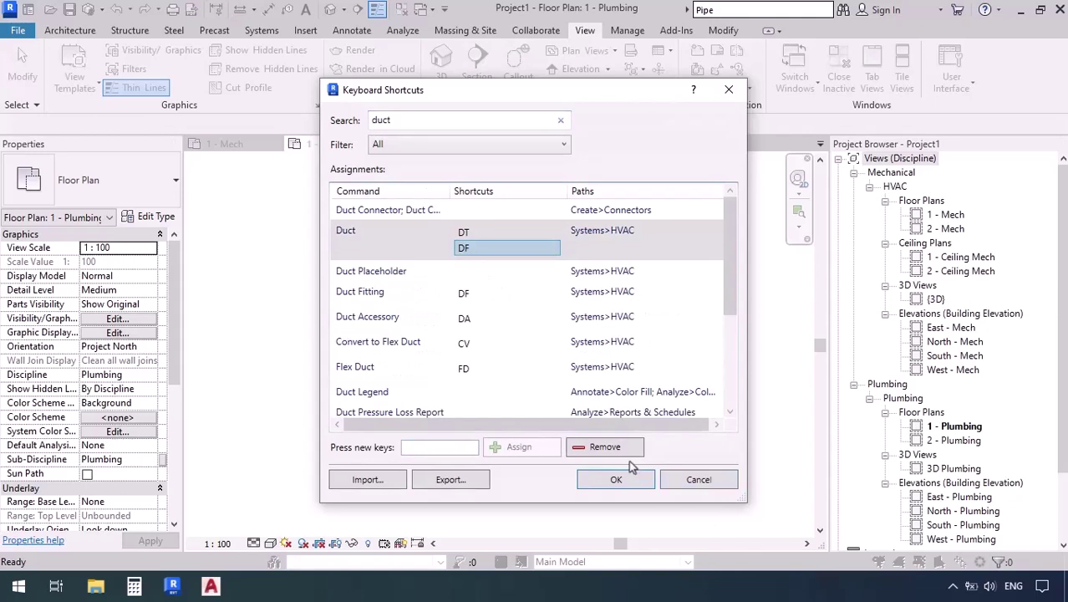
click(617, 449)
click(615, 483)
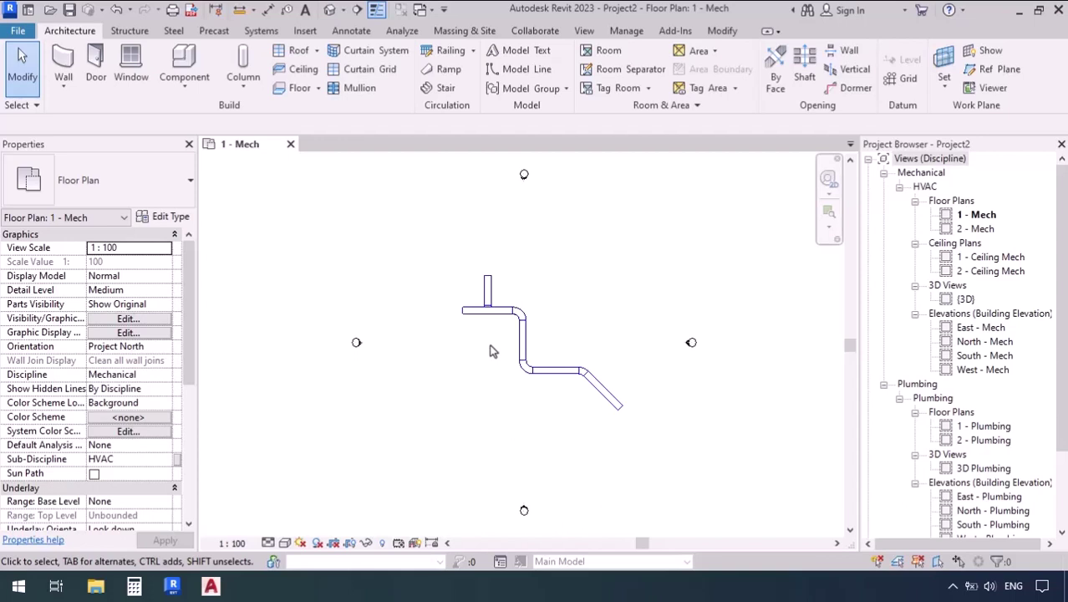
Zoom in on the duct run in Project2's 1 - Mech floor plan and zoom partway back out
scroll(492, 351, up, 6)
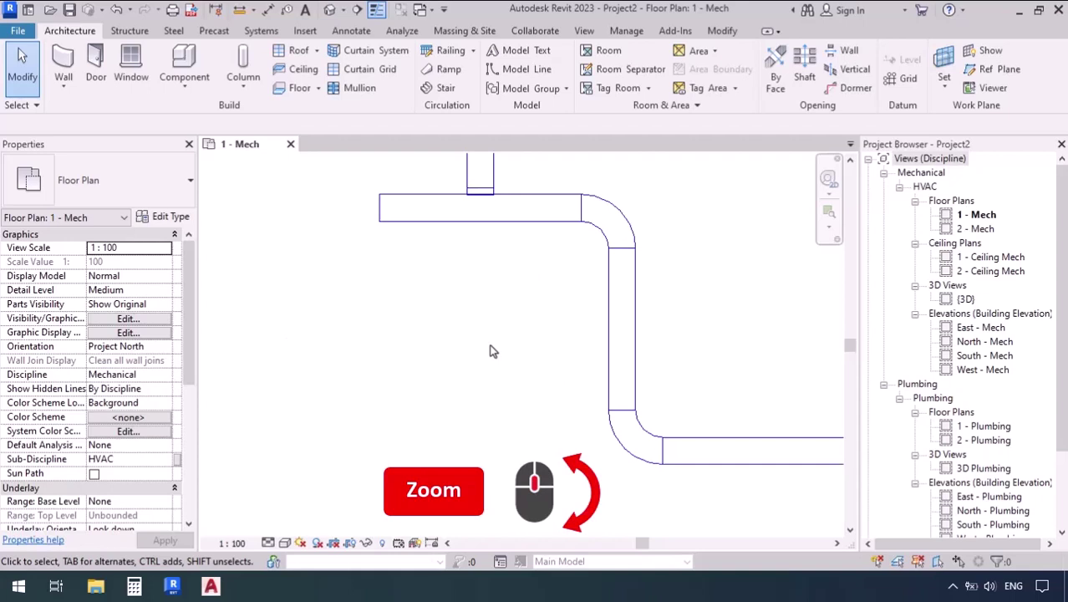
scroll(491, 351, down, 3)
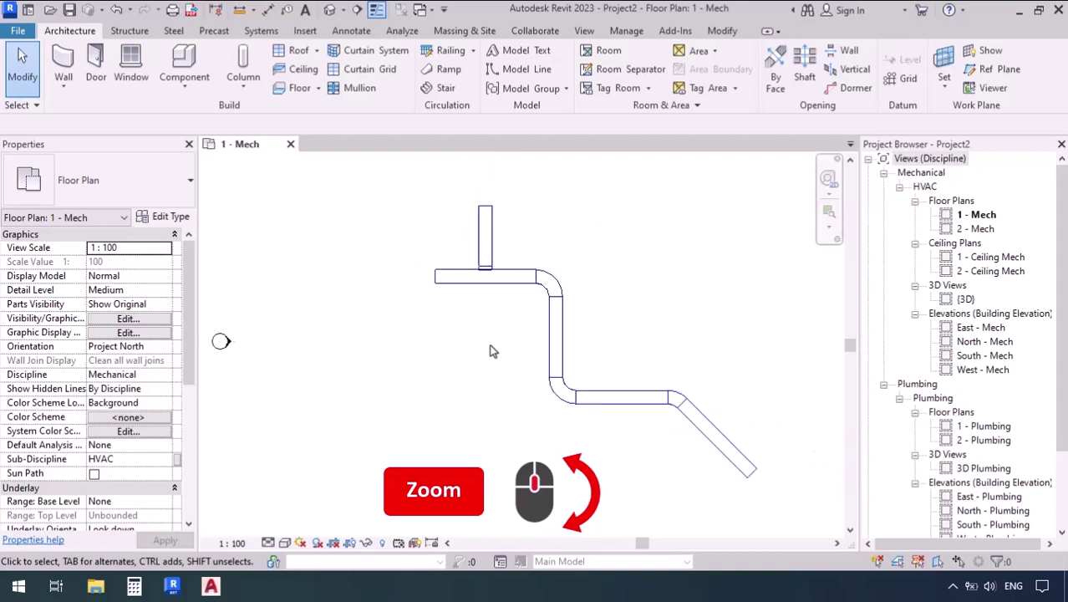
Zoom in and out on the upper rectangular elbow of the duct run in the 1 - Mech floor plan
scroll(494, 352, down, 1)
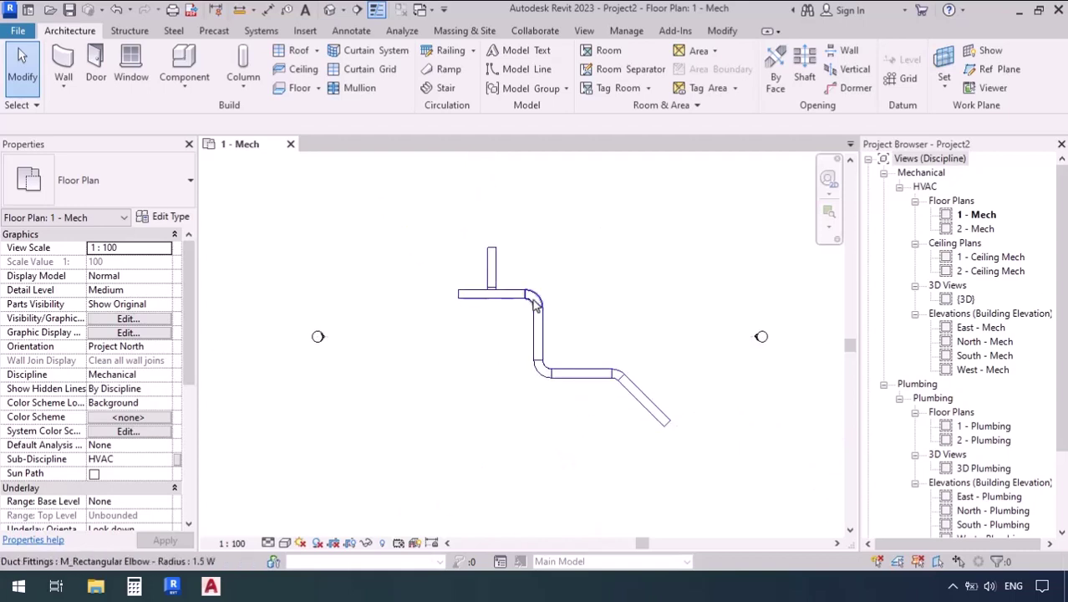
scroll(535, 303, up, 3)
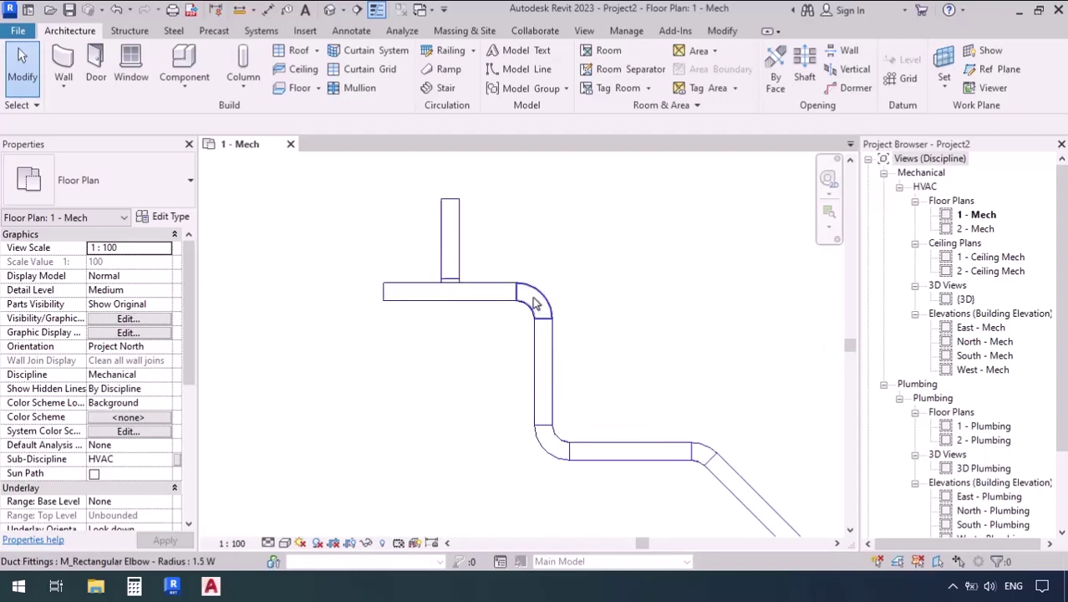
scroll(535, 303, up, 3)
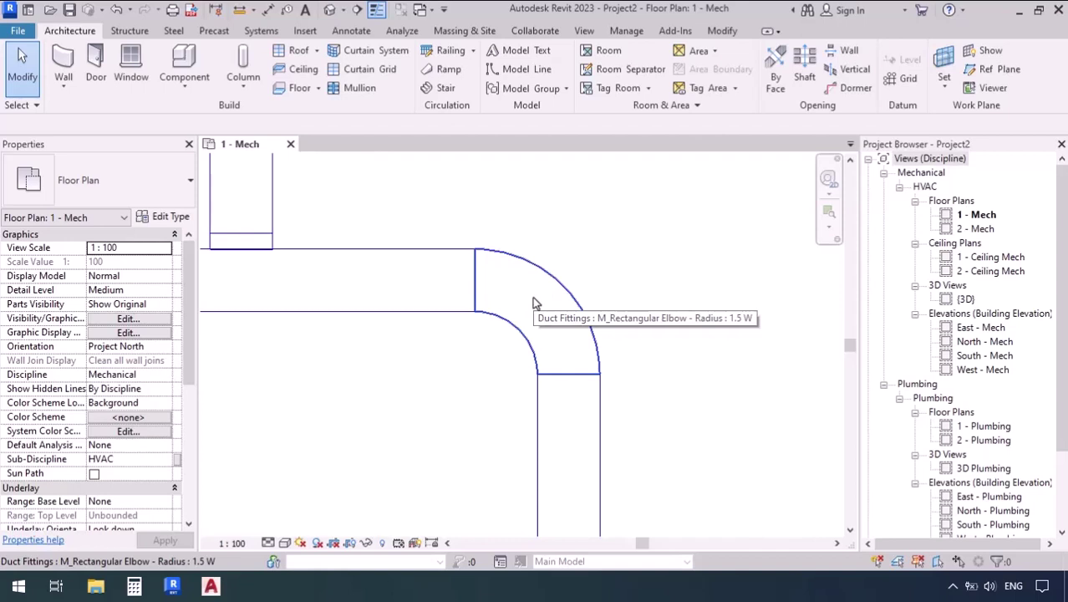
scroll(535, 302, down, 6)
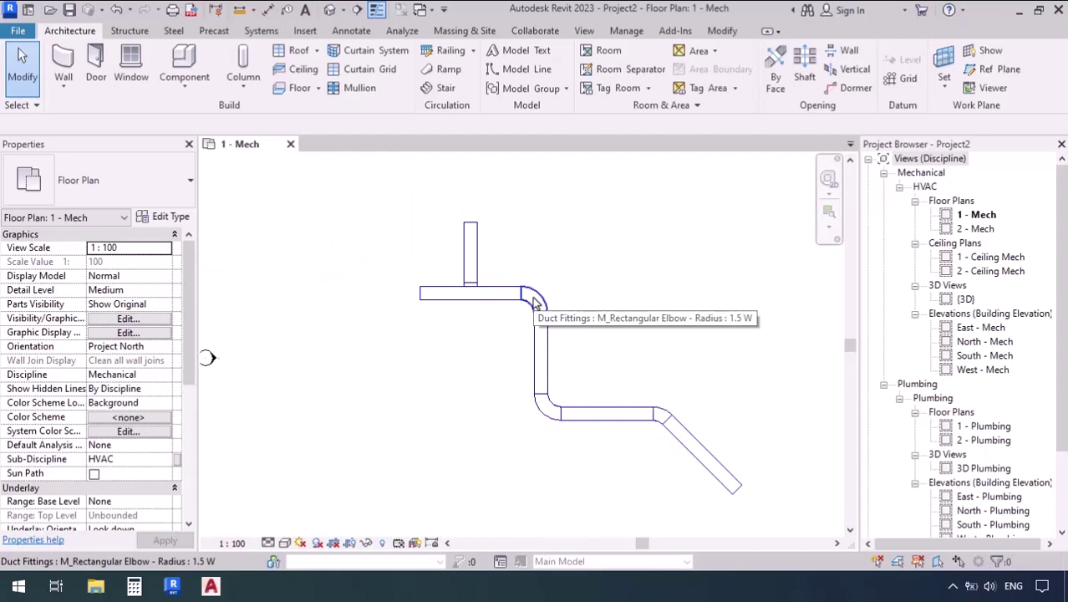
scroll(535, 303, up, 5)
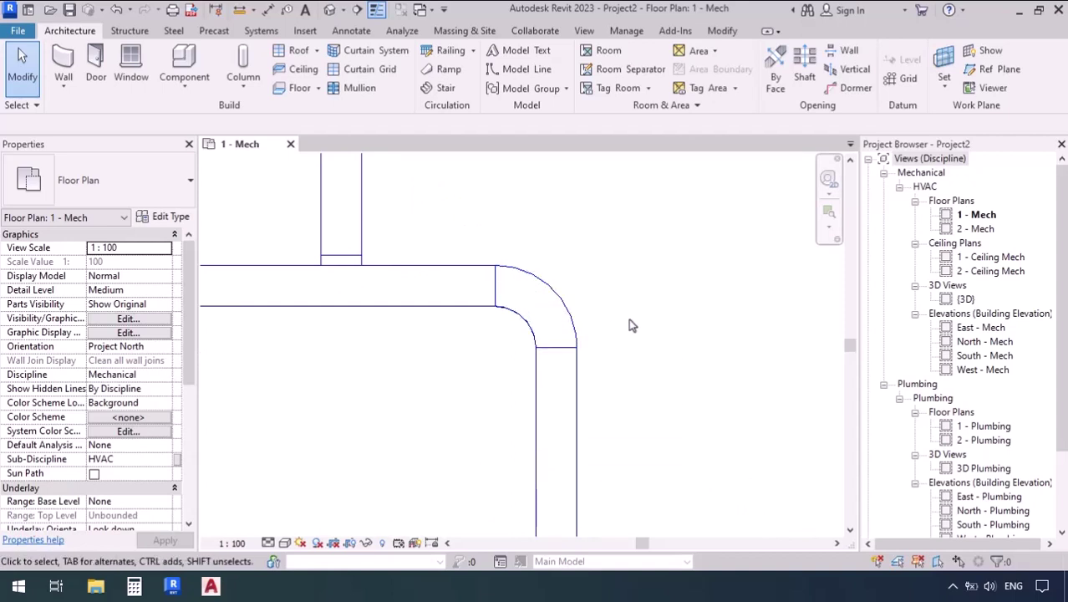
Pan along the duct run to its diagonal end and back, finishing zoomed out on the whole run
middle_drag(629, 320, 637, 205)
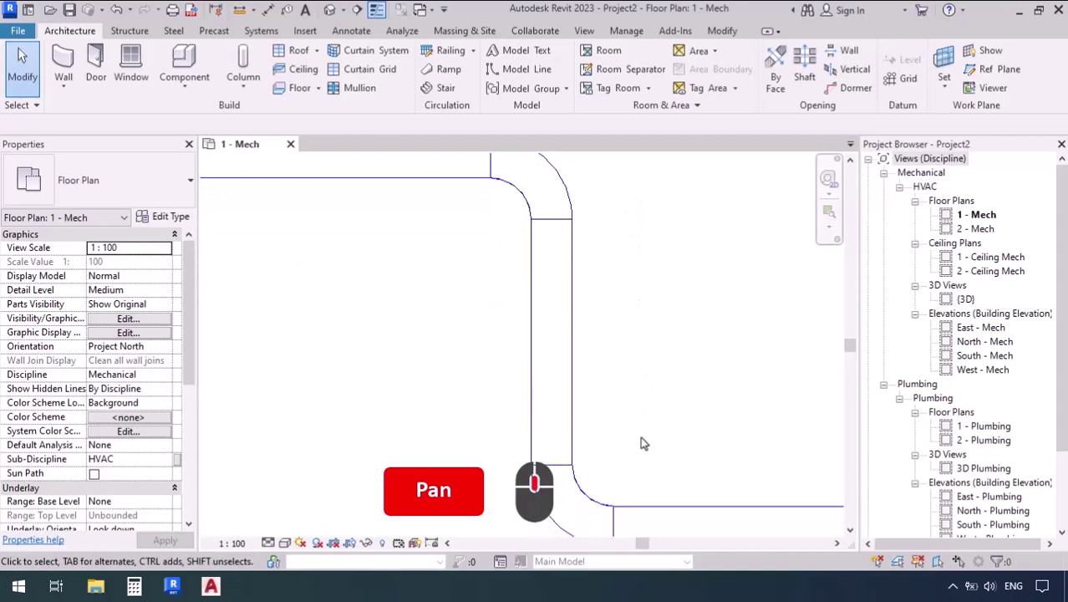
middle_drag(640, 436, 618, 316)
middle_drag(779, 352, 574, 352)
middle_drag(763, 402, 555, 285)
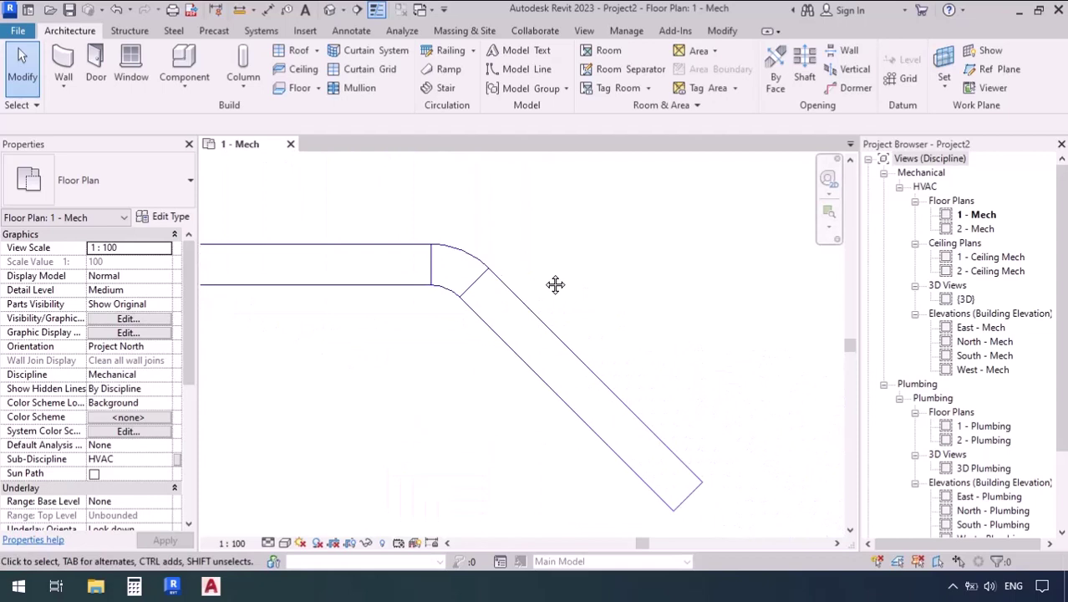
middle_drag(338, 303, 694, 359)
middle_drag(552, 257, 586, 422)
scroll(525, 346, down, 2)
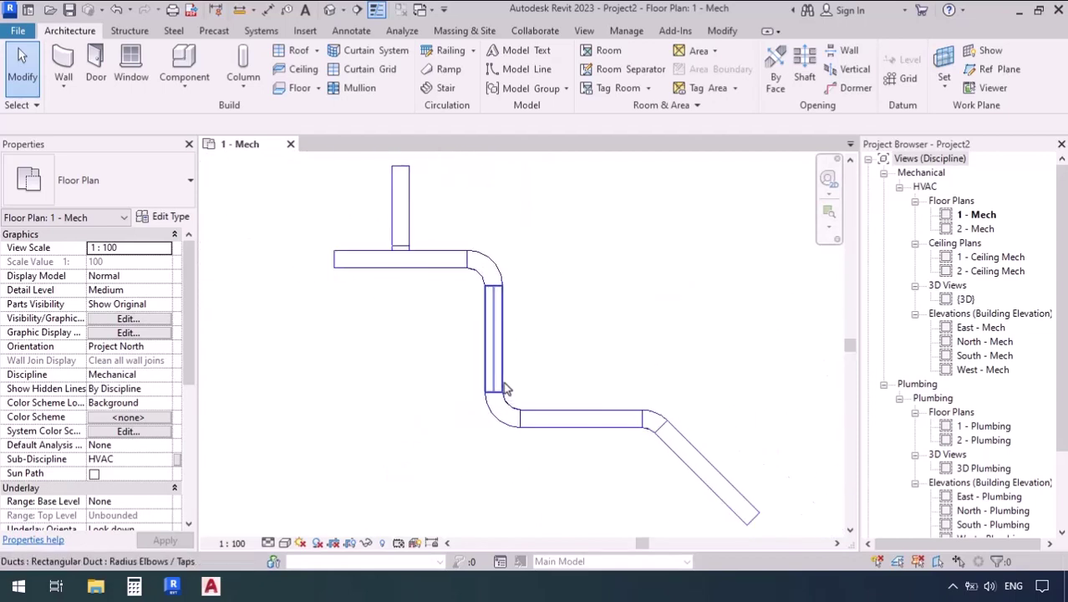
Zoom repeatedly in and out around the lower end of the vertical duct, finishing with the full duct run in view
scroll(505, 389, up, 3)
scroll(505, 389, down, 4)
scroll(505, 389, up, 2)
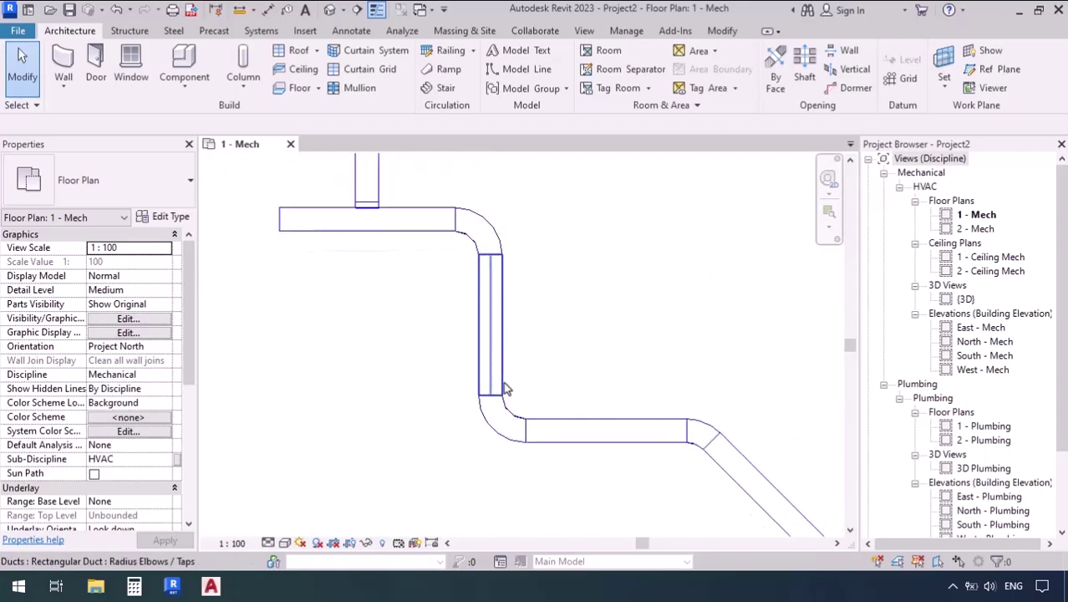
scroll(505, 388, up, 2)
scroll(505, 389, down, 3)
scroll(505, 389, up, 3)
scroll(505, 389, down, 2)
middle_drag(620, 386, 585, 360)
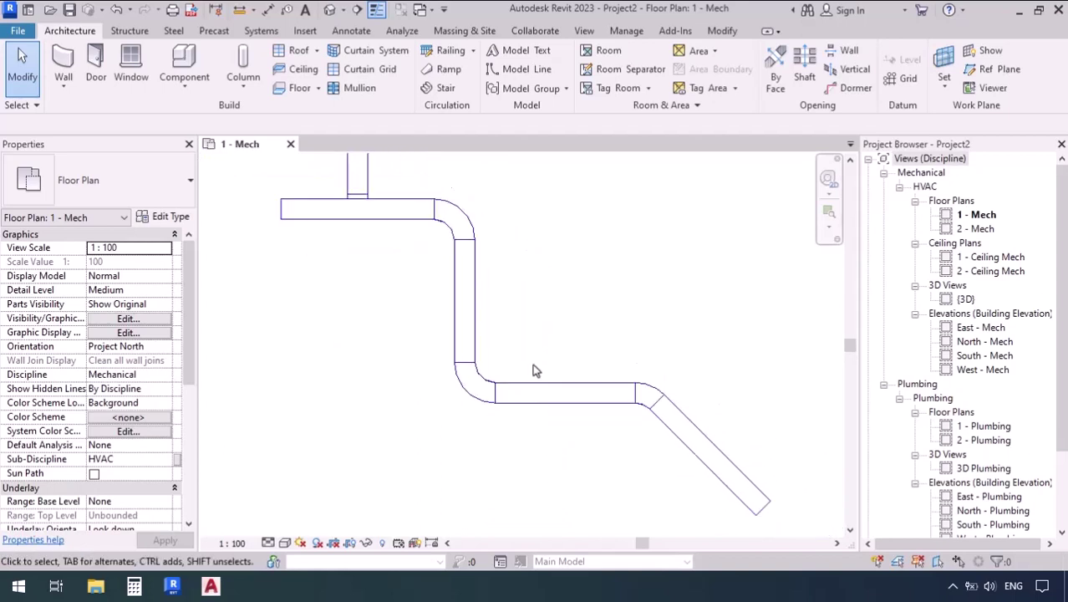
scroll(536, 368, down, 2)
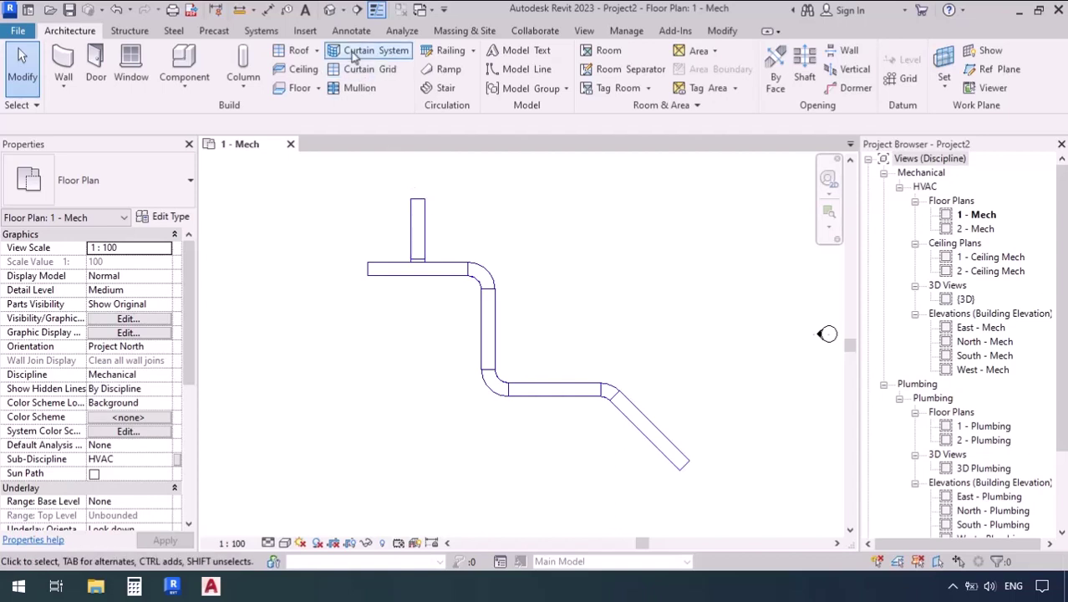
Open the default 3D view and orbit the duct model towards its right side
click(330, 12)
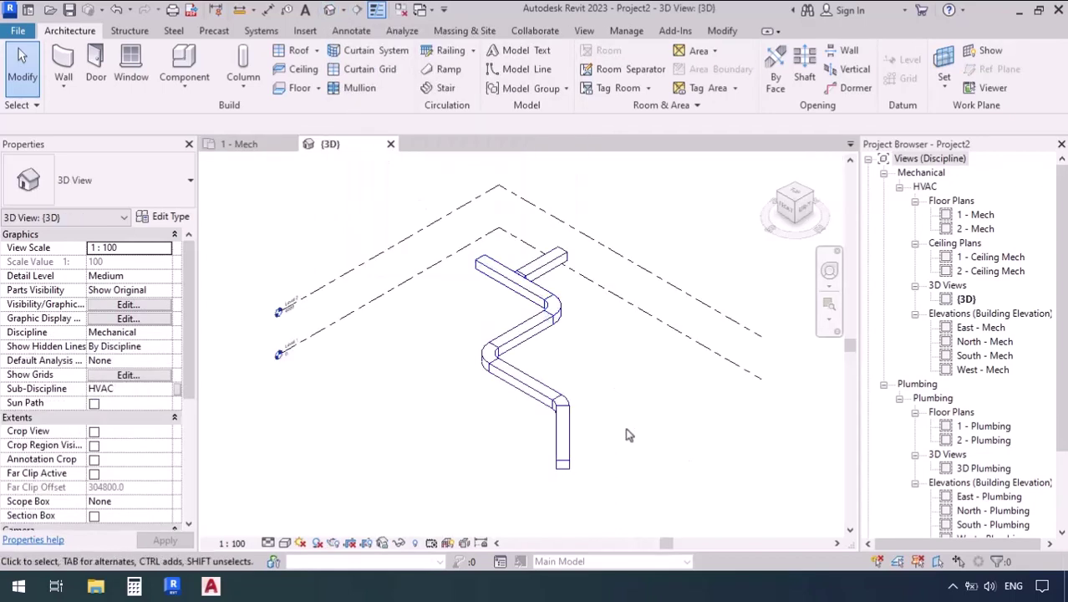
shift+middle_drag(626, 430, 627, 430)
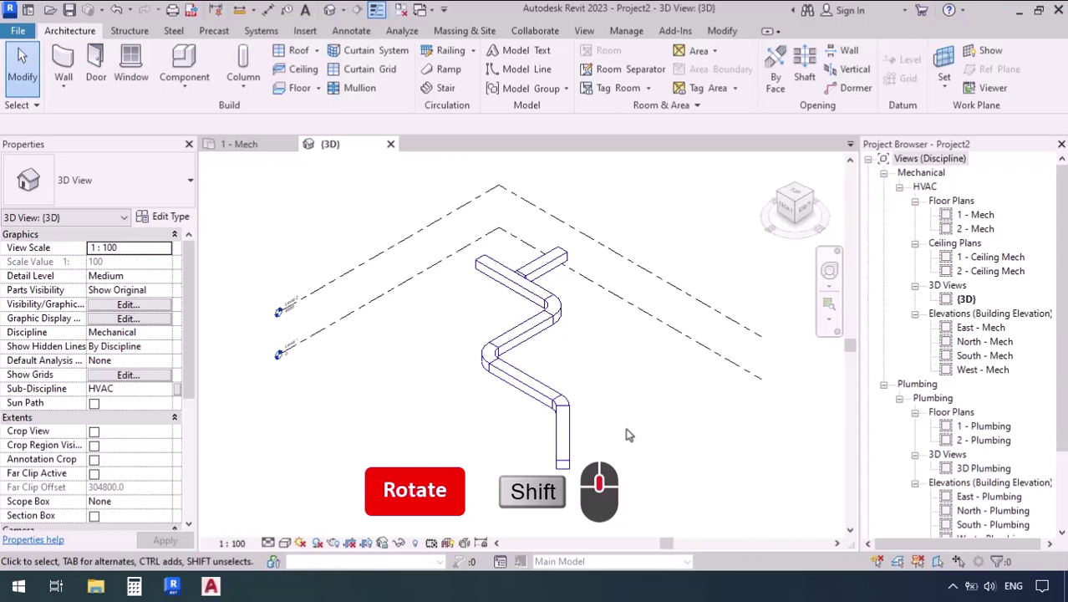
shift+middle_drag(626, 428, 629, 433)
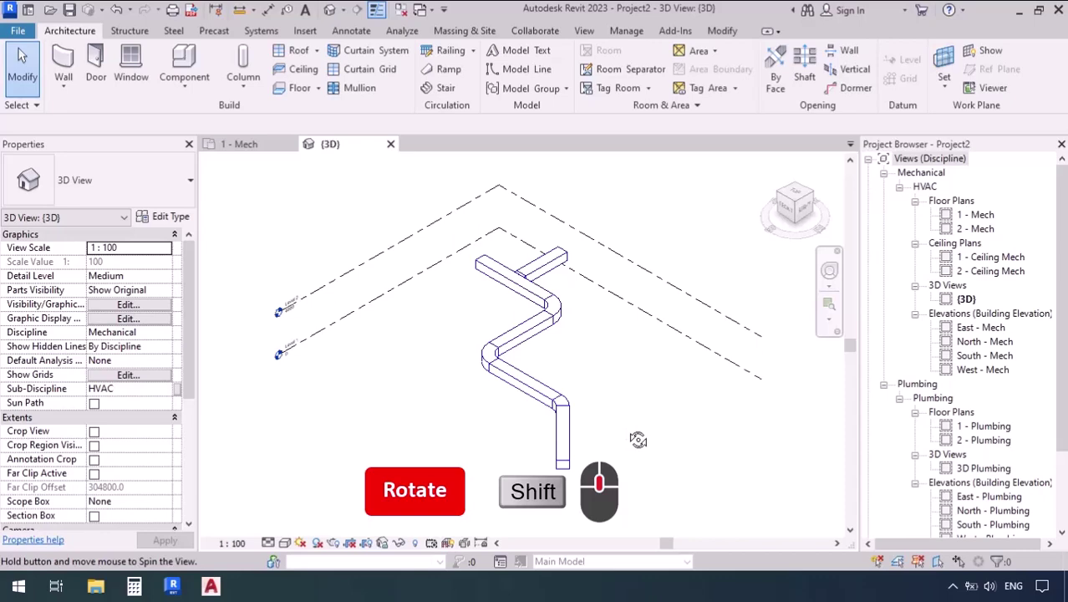
shift+middle_drag(638, 439, 601, 430)
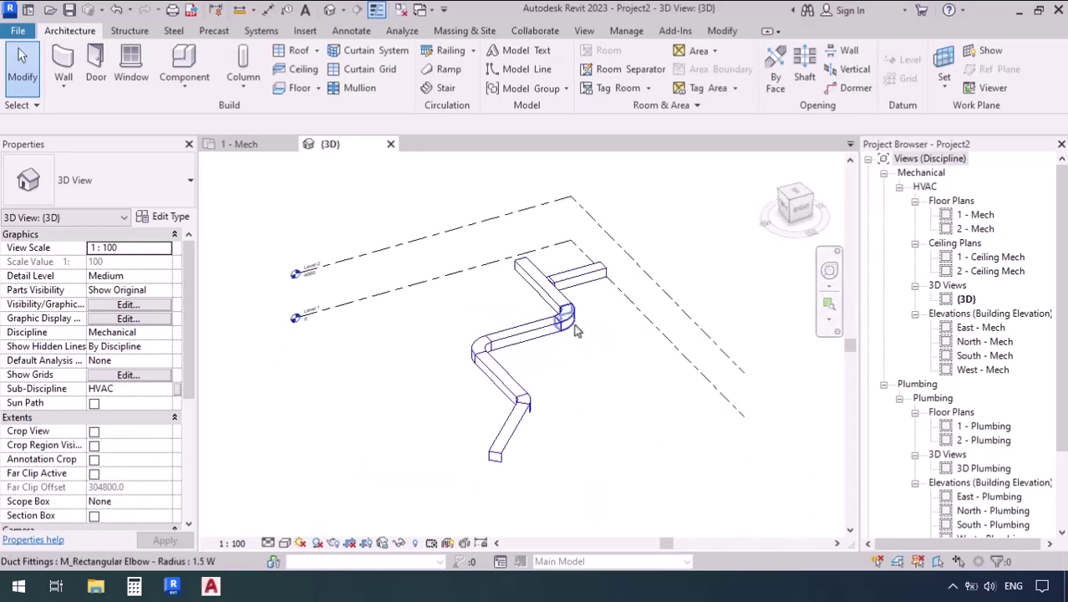
Select the upper rectangular elbow, orbit the 3D view around it to the back side, and clear the selection
click(615, 408)
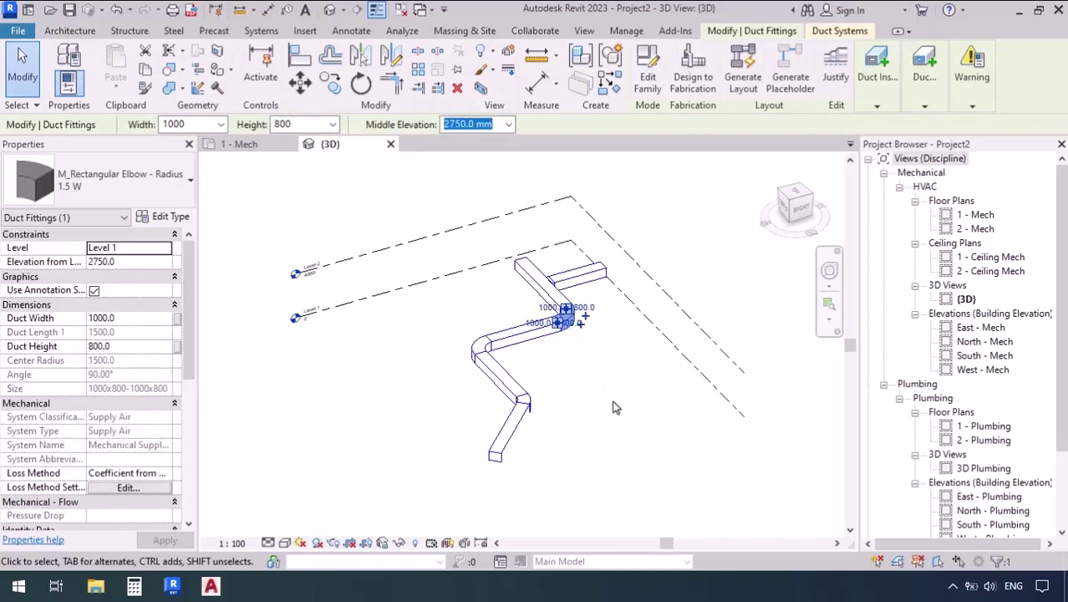
shift+middle_drag(612, 408, 633, 451)
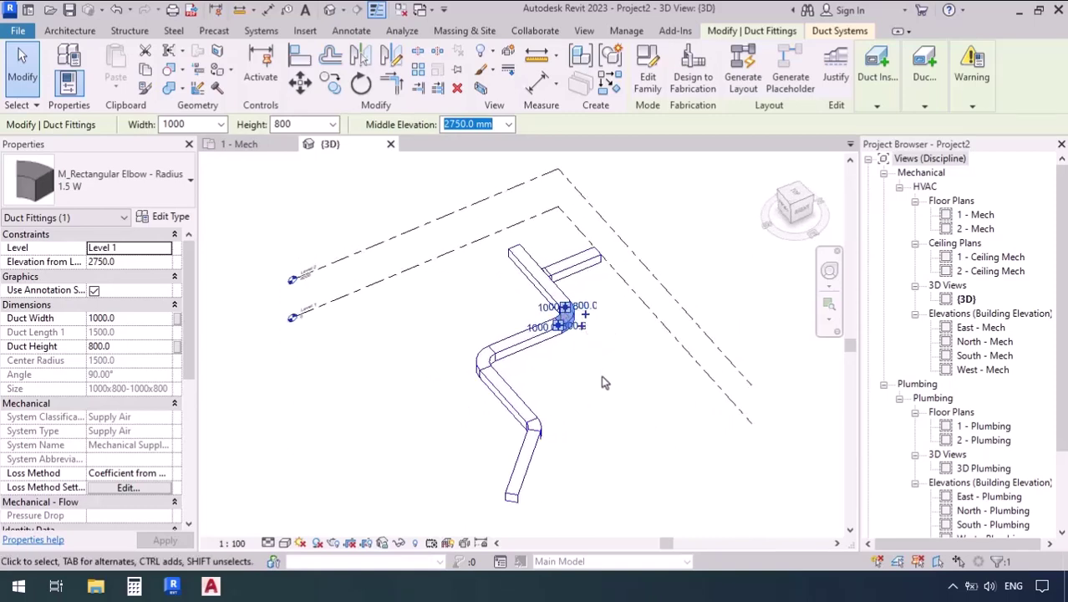
mouse_move(601, 396)
shift+middle_down()
mouse_move(584, 299)
mouse_move(525, 270)
mouse_move(620, 273)
mouse_move(634, 313)
mouse_move(613, 389)
shift+middle_up()
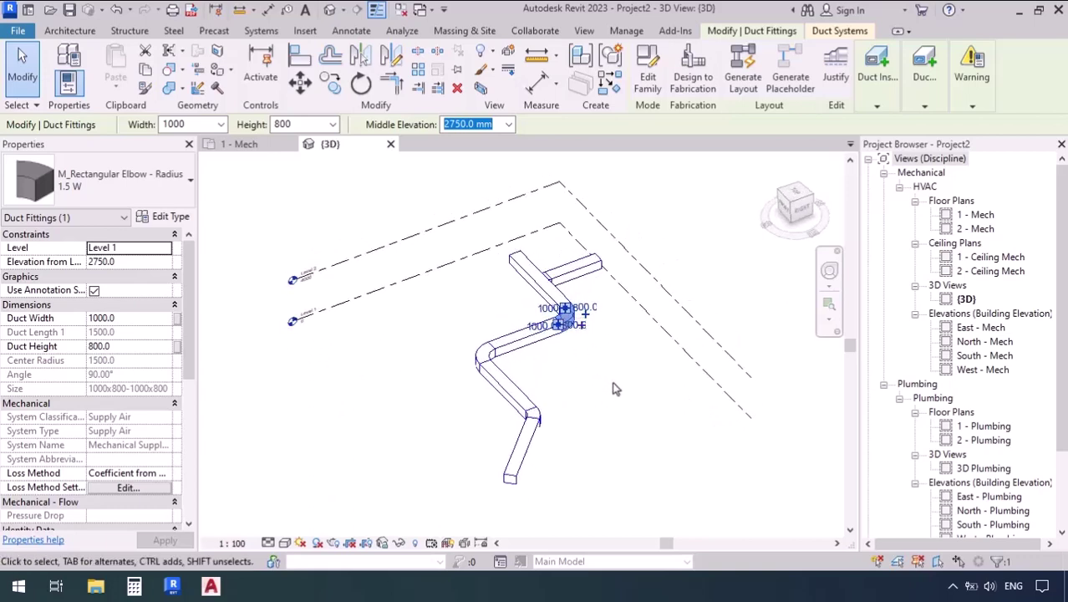
shift+middle_drag(613, 389, 433, 340)
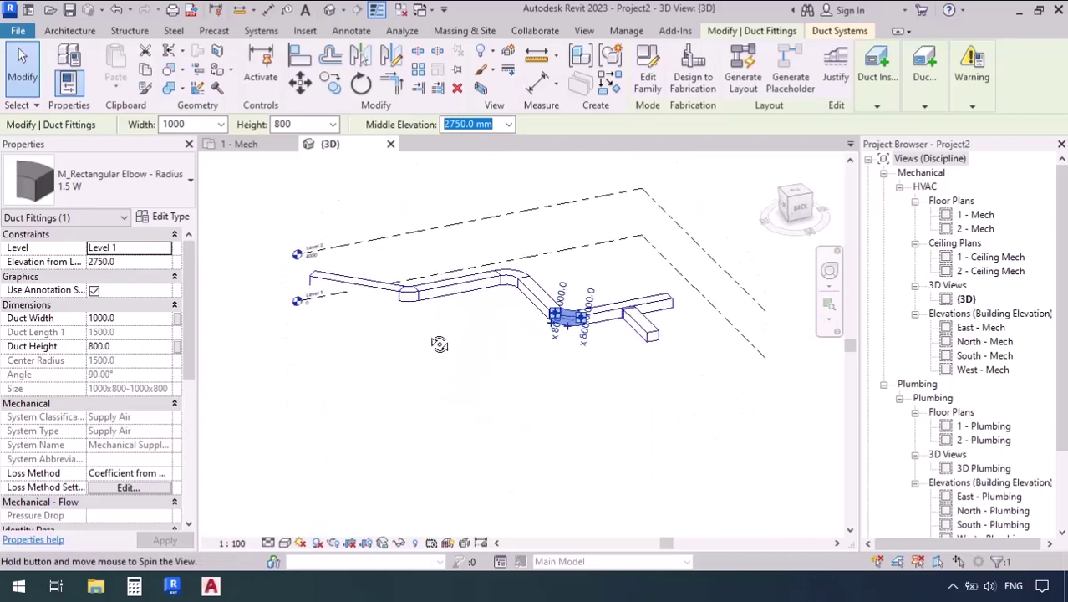
click(539, 397)
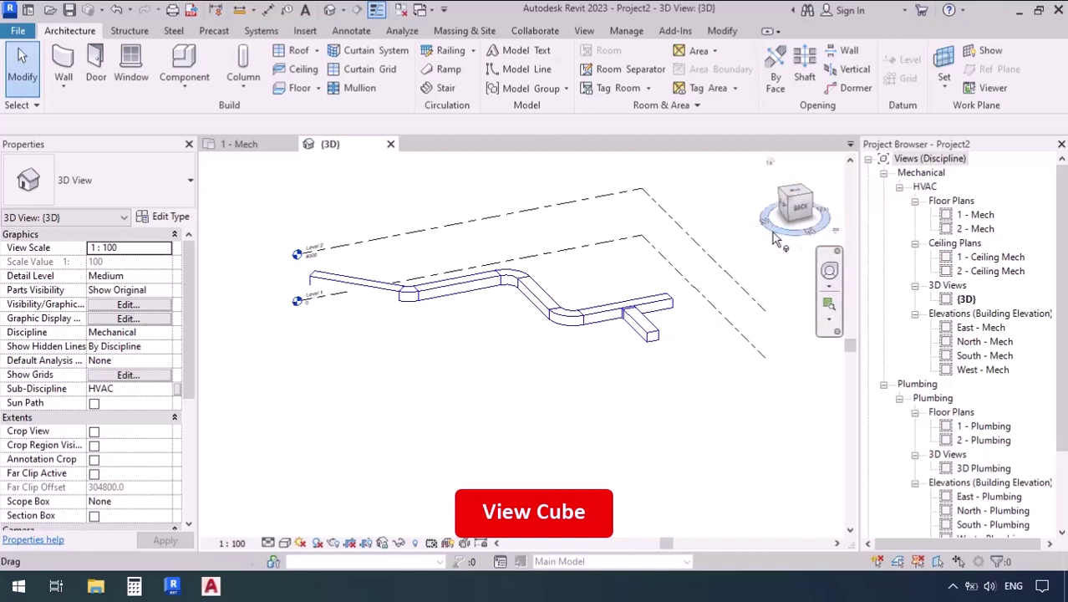
Rotate the 3D view with the ViewCube's compass and cube, and return to the Home view
mouse_move(775, 240)
mouse_down()
mouse_move(799, 240)
mouse_move(727, 238)
mouse_move(794, 209)
mouse_up()
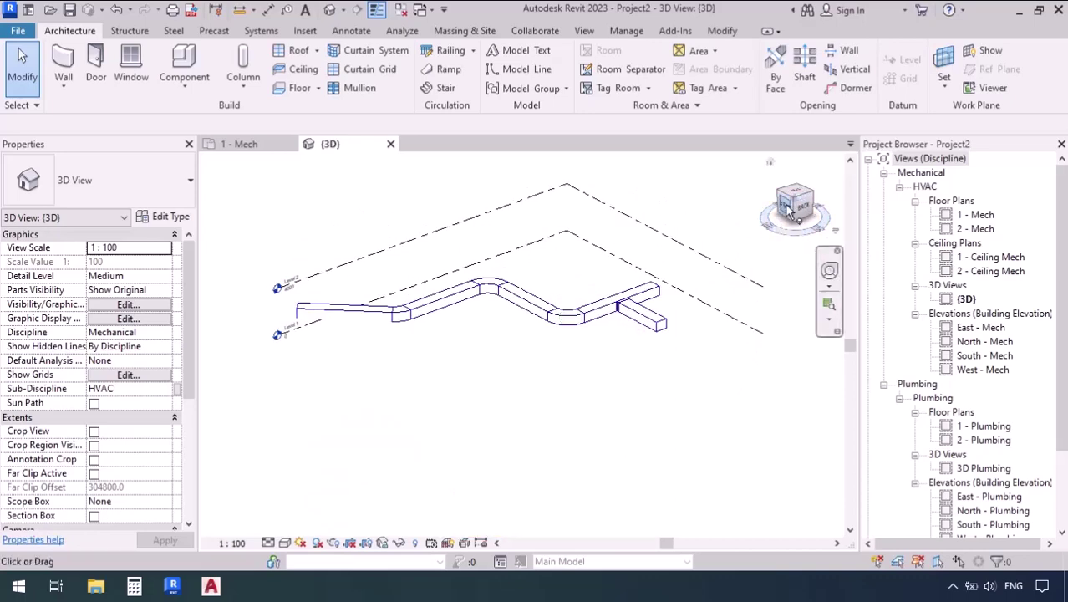
mouse_move(794, 207)
mouse_down()
mouse_move(794, 219)
mouse_move(746, 221)
mouse_up()
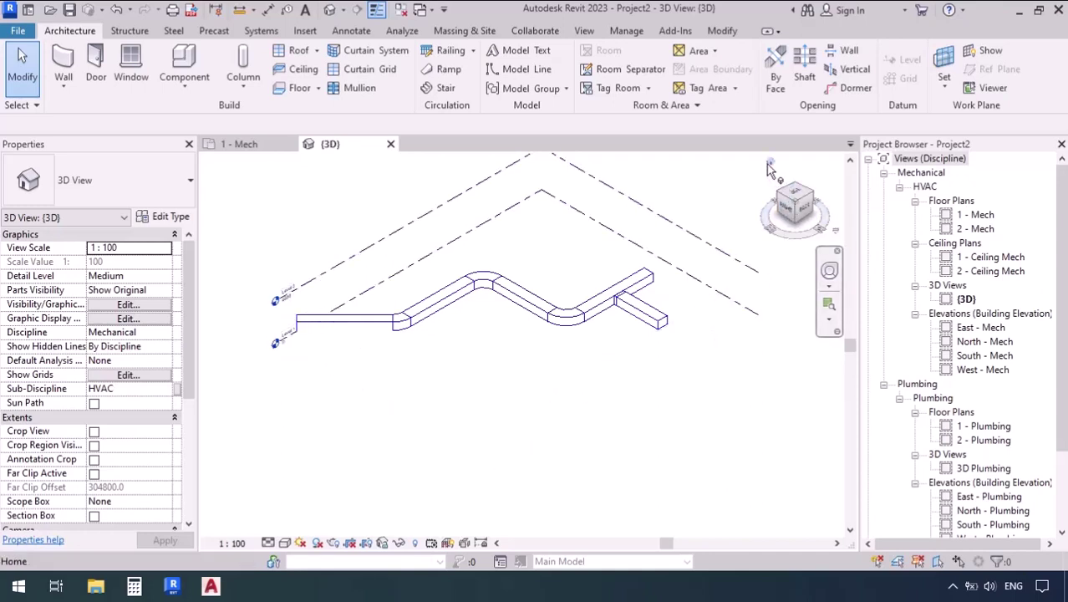
click(771, 164)
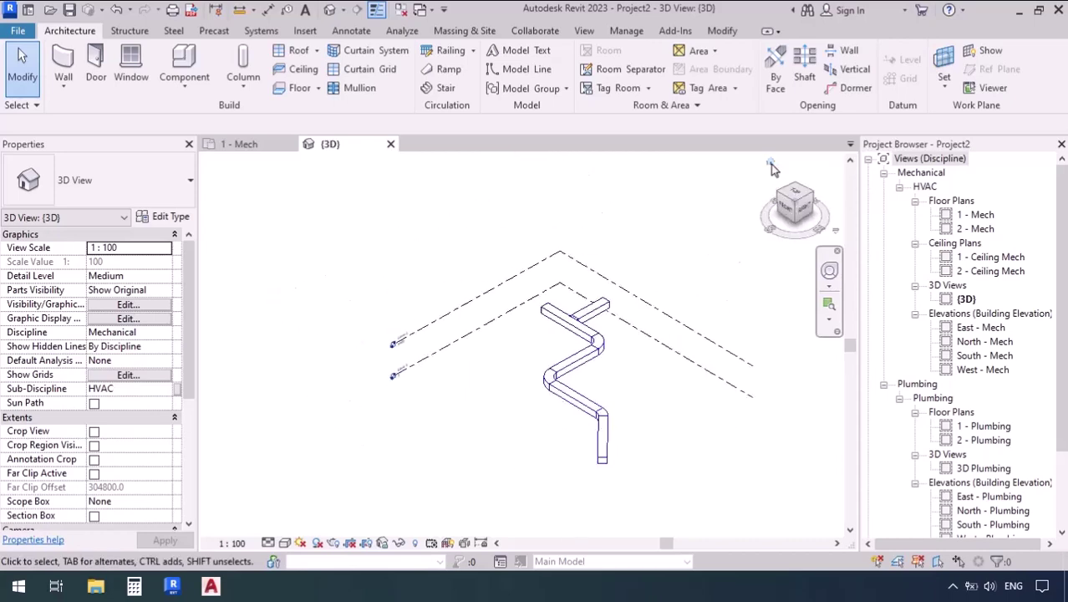